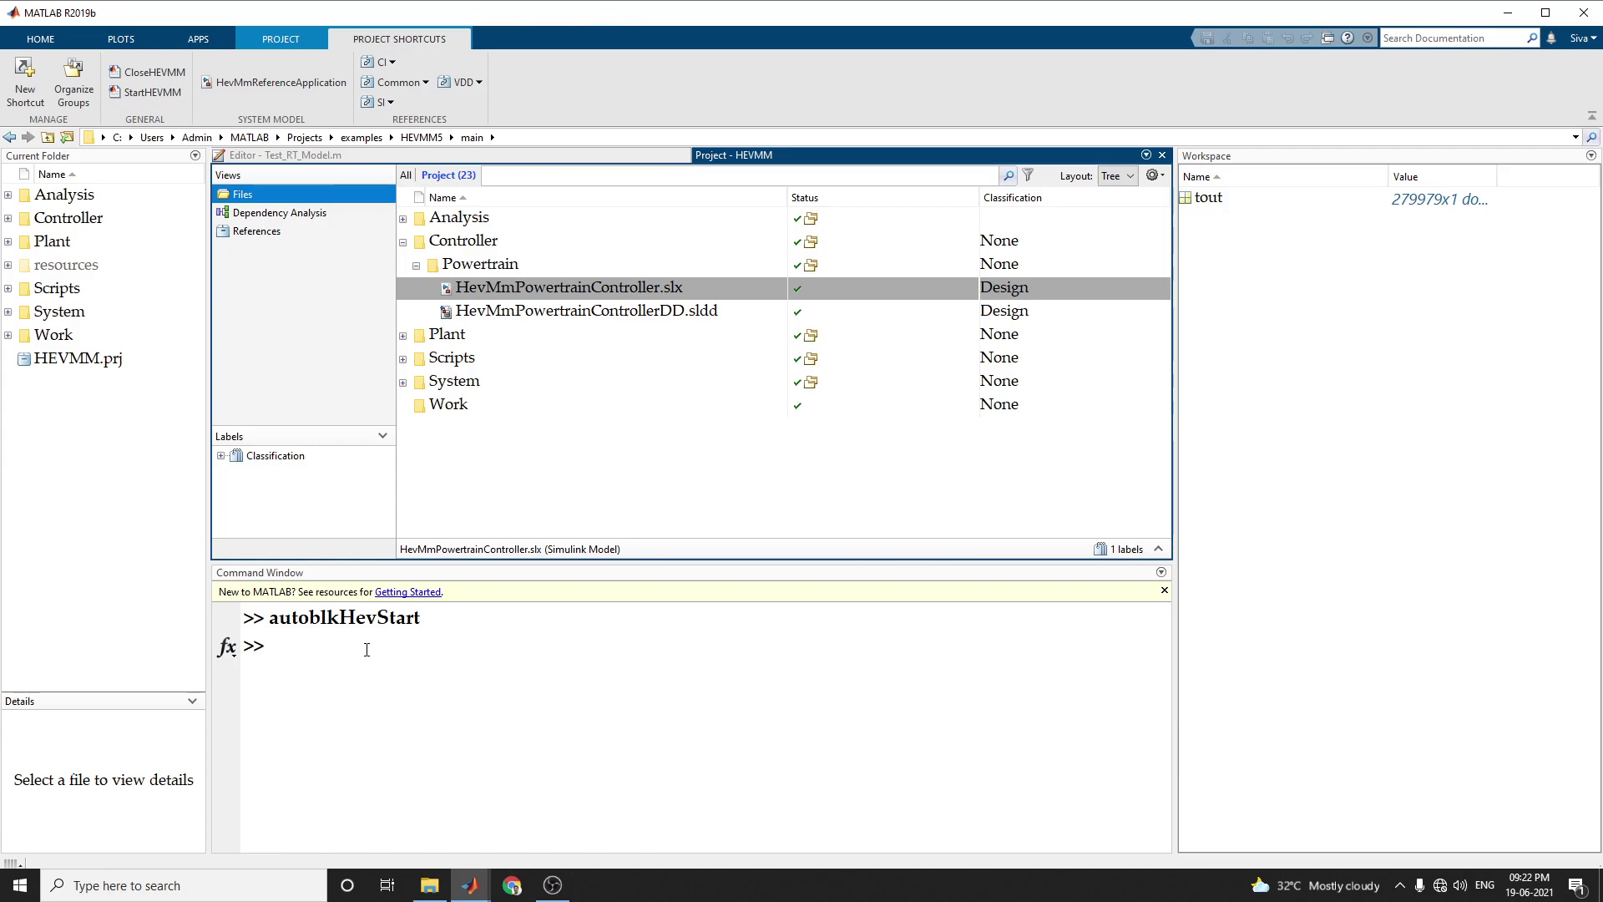
Reselect the autoblkHevStart command, then switch to the HevMmReferenceApplication model window
{"action": "left_click_drag", "start_coordinate": [271, 627], "coordinate": [431, 627]}
{"action": "left_click", "coordinate": [431, 628]}
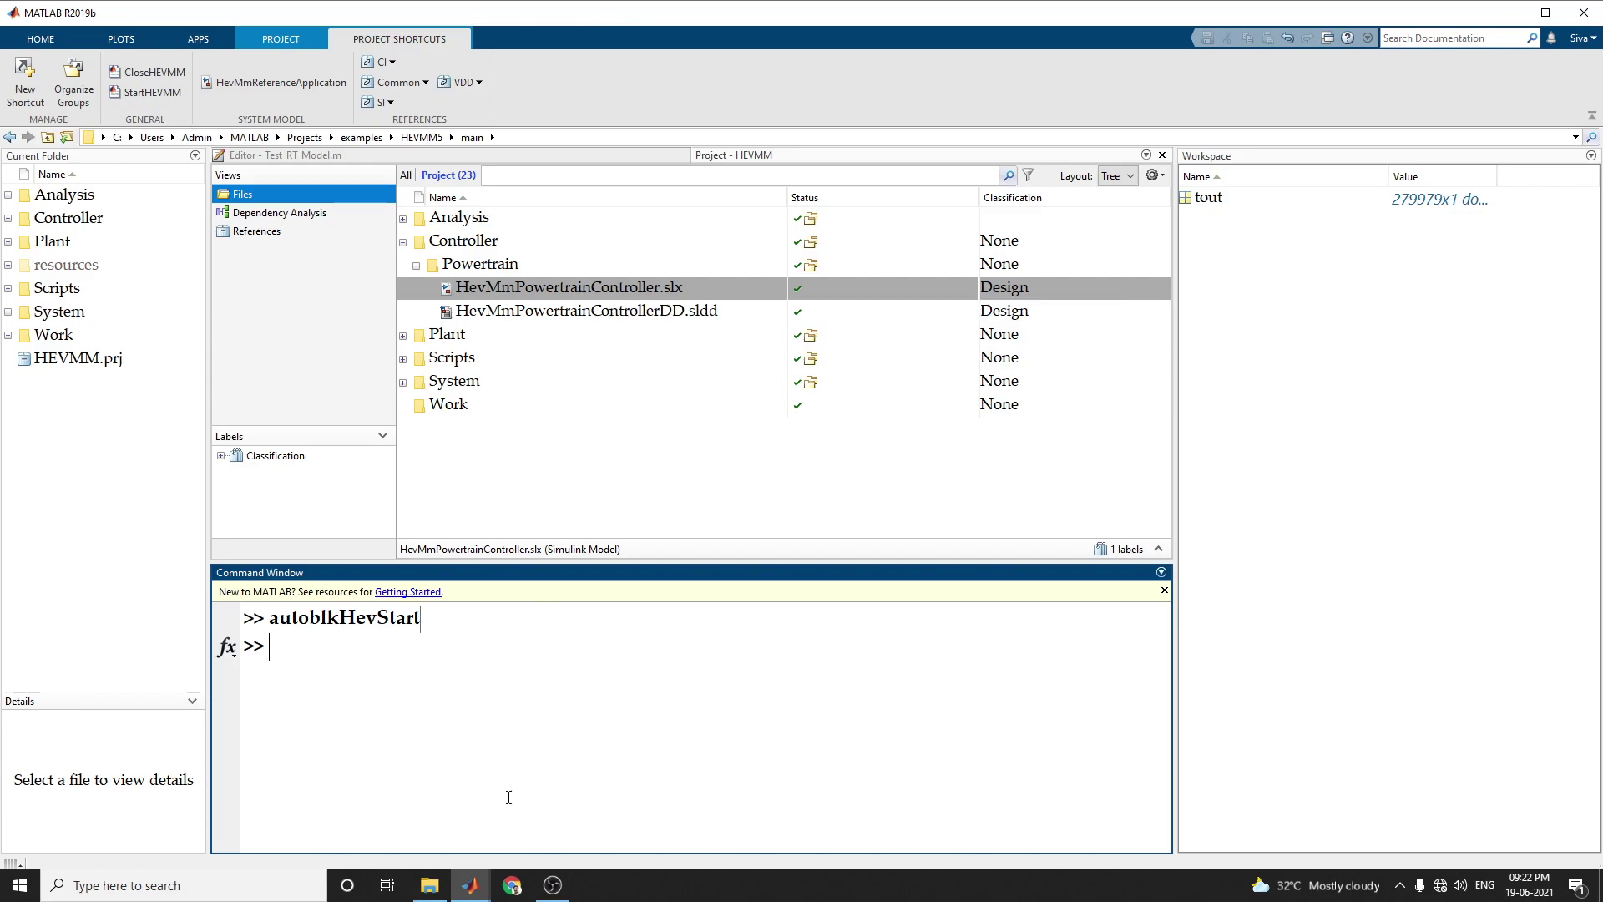
{"action": "mouse_move", "coordinate": [470, 883]}
{"action": "left_click", "coordinate": [502, 835]}
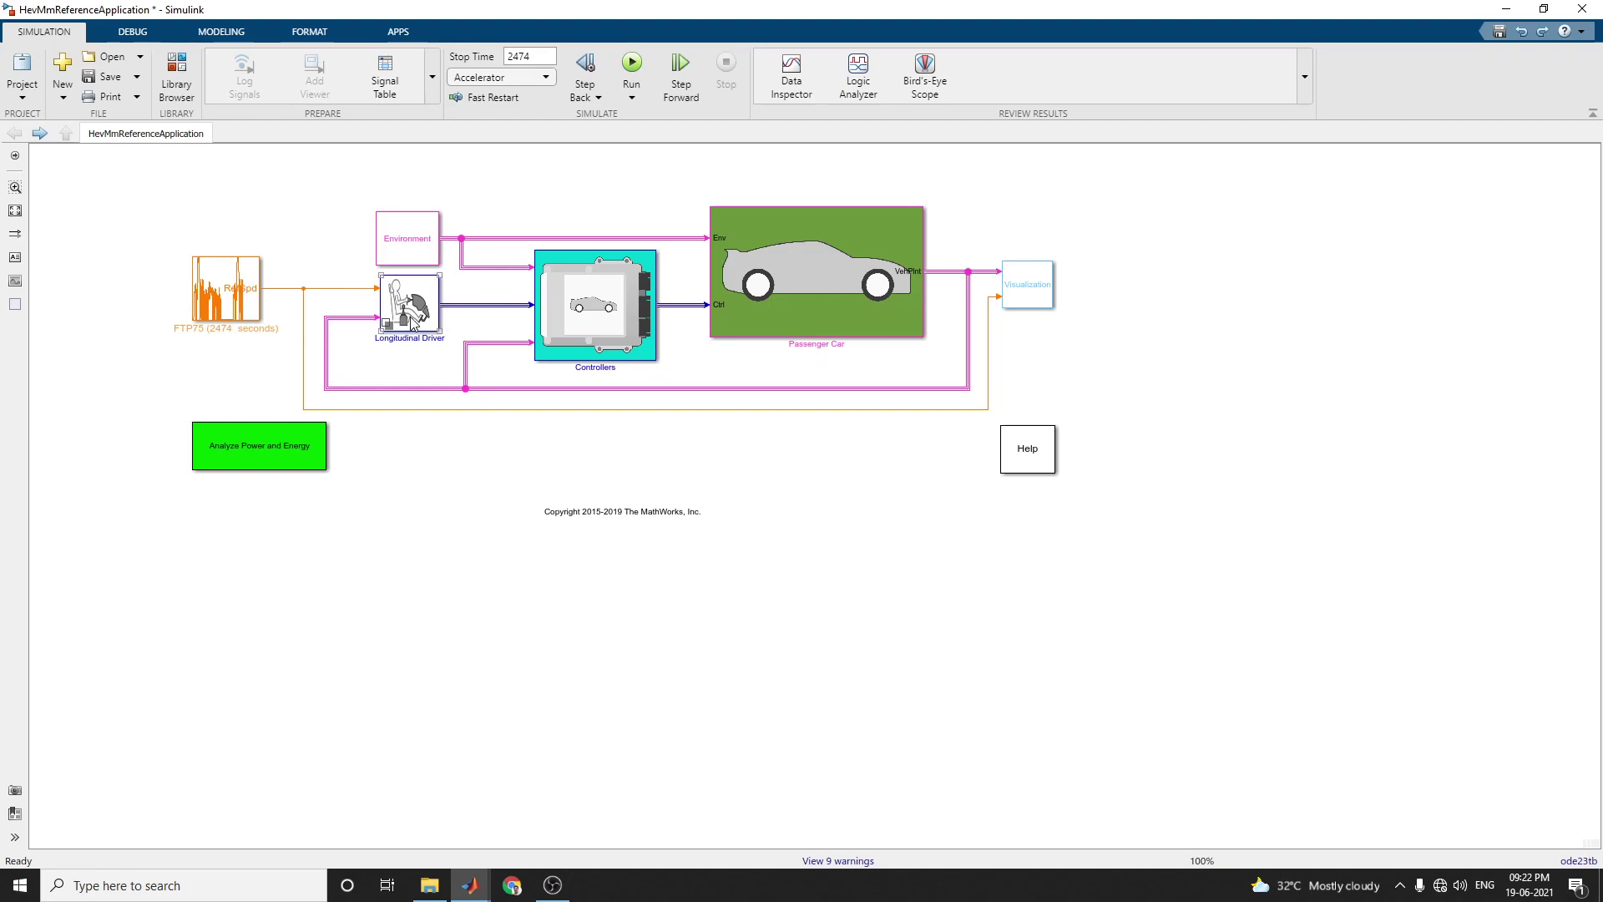
{"action": "left_click", "coordinate": [247, 316]}
{"action": "left_click", "coordinate": [769, 290]}
{"action": "left_click", "coordinate": [793, 472]}
Glance into Passenger Car, then browse the Controllers subsystem and return to the top level
{"action": "double_click", "coordinate": [802, 264]}
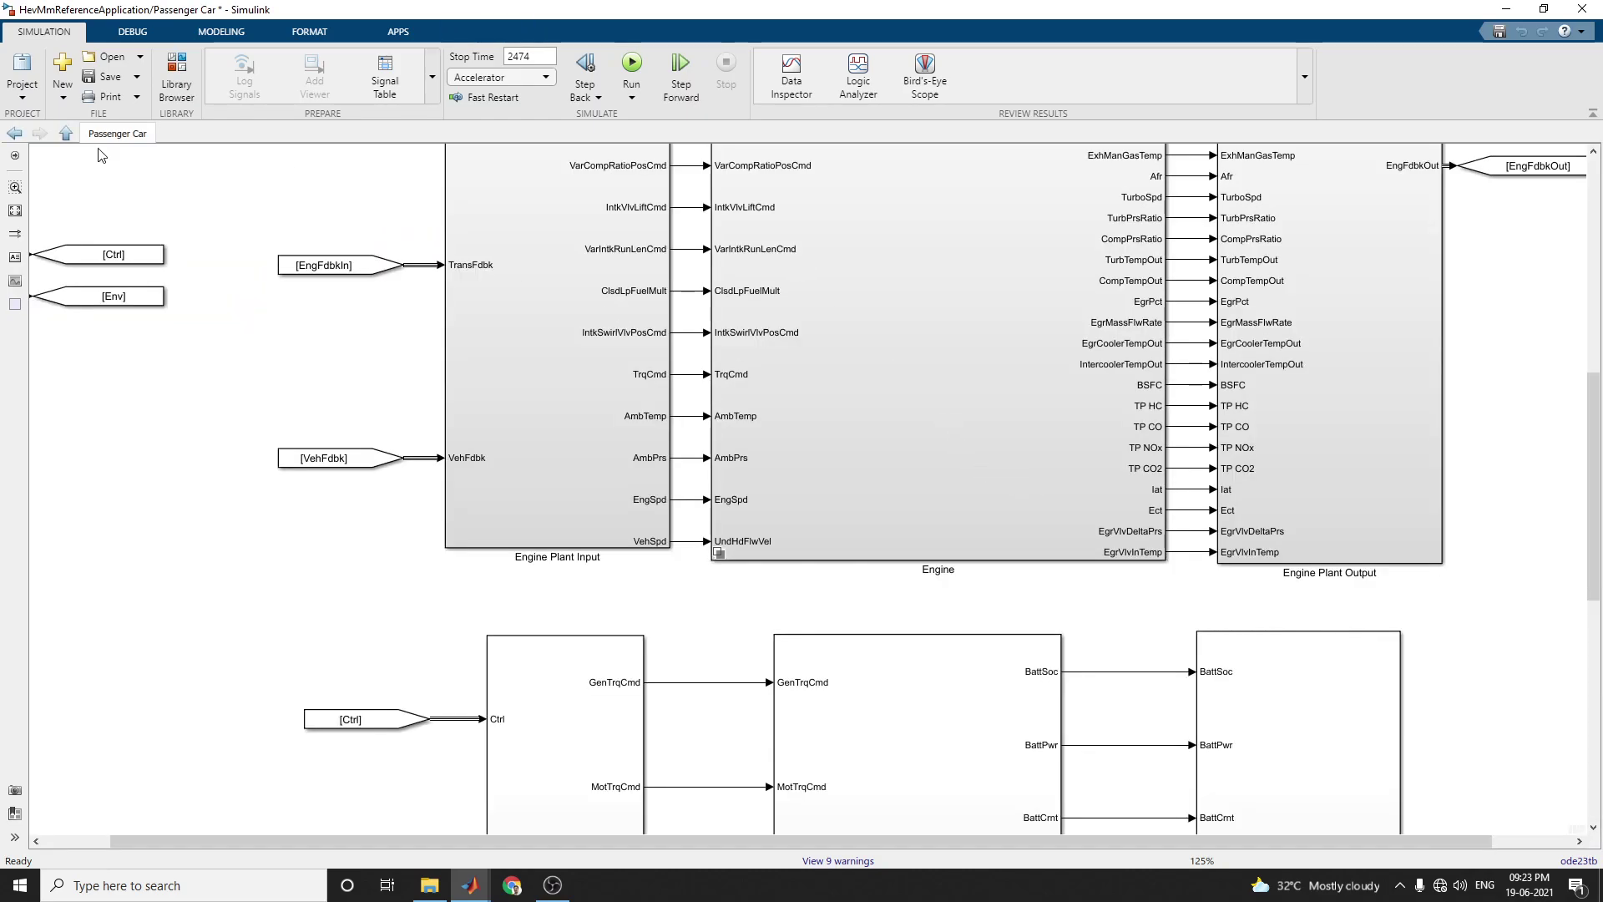
{"action": "left_click", "coordinate": [13, 134]}
{"action": "left_click", "coordinate": [610, 312]}
{"action": "double_click", "coordinate": [610, 312]}
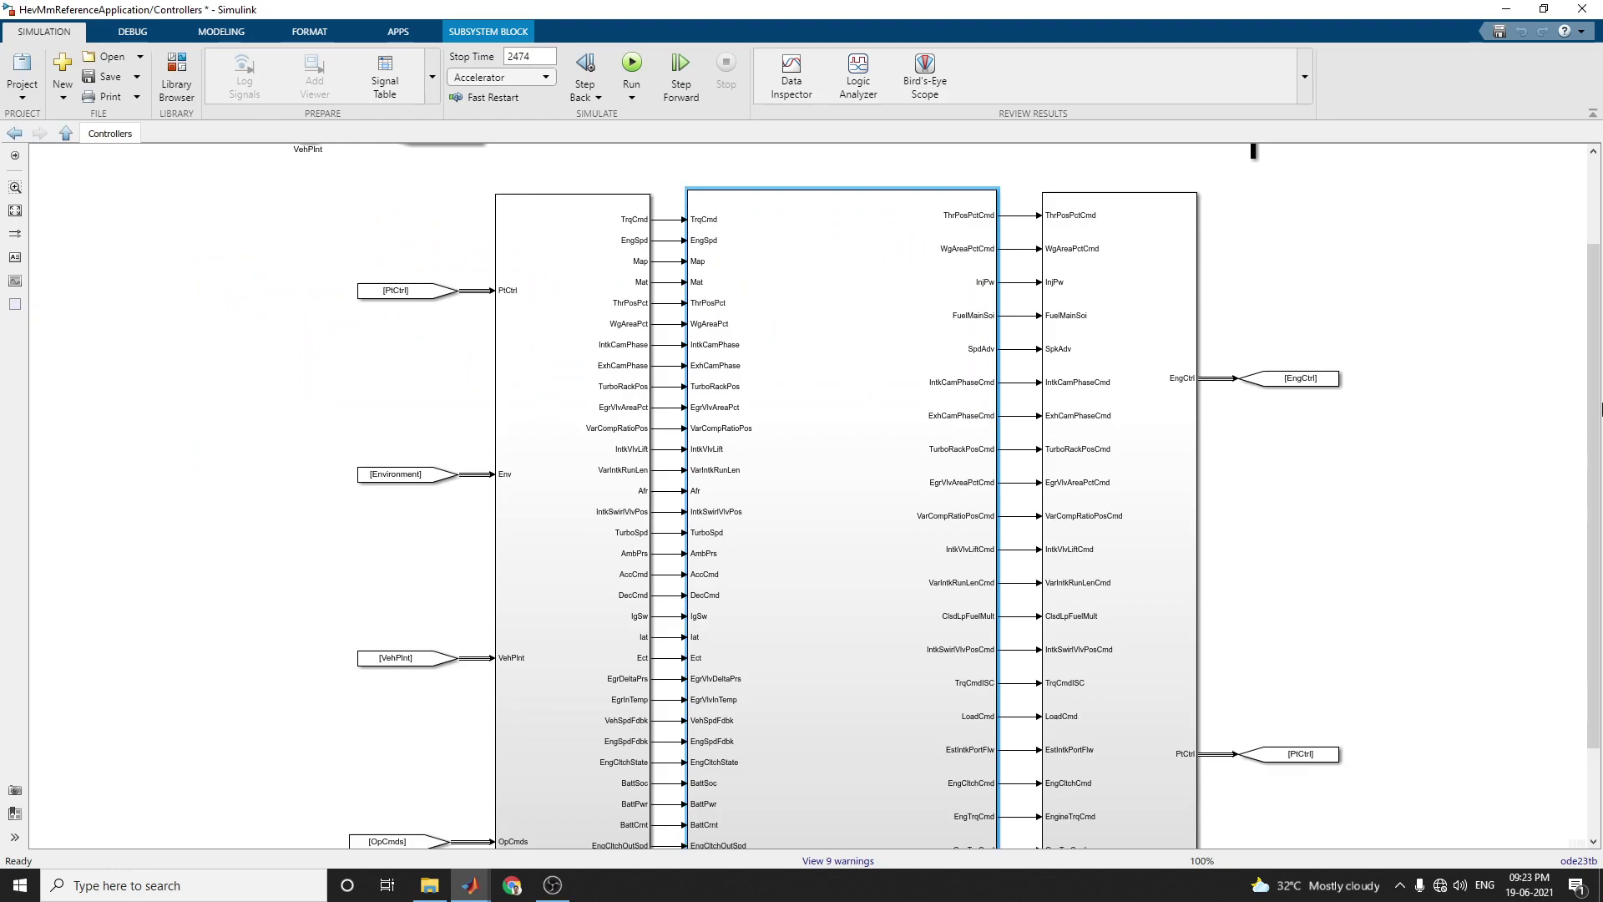
{"action": "left_click_drag", "start_coordinate": [1601, 409], "coordinate": [1600, 696]}
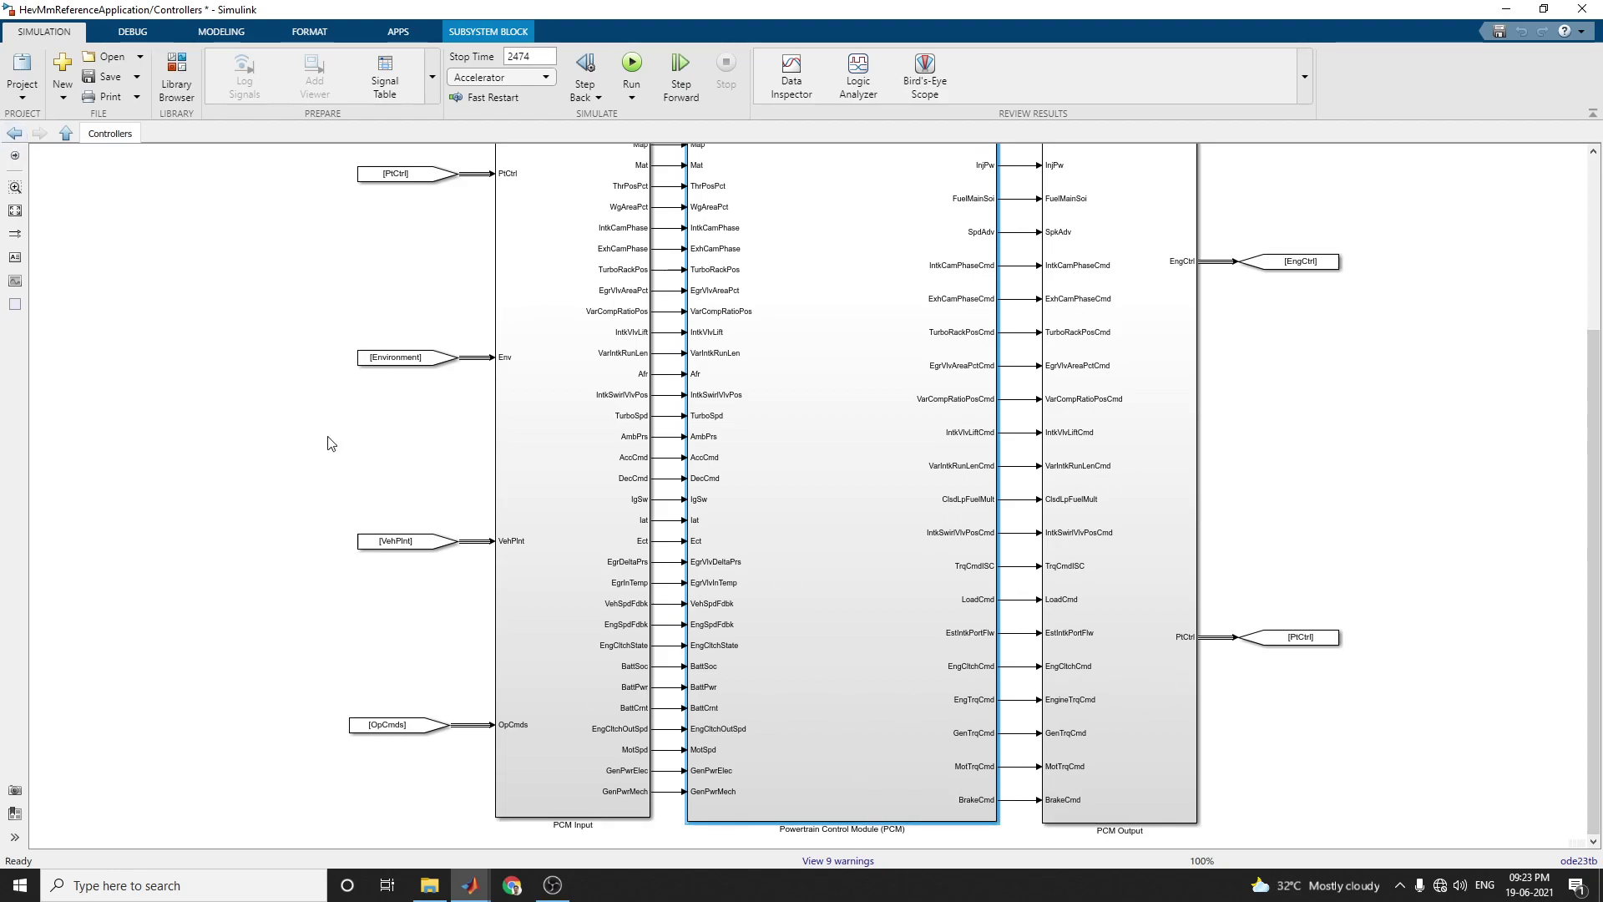
{"action": "left_click", "coordinate": [15, 133]}
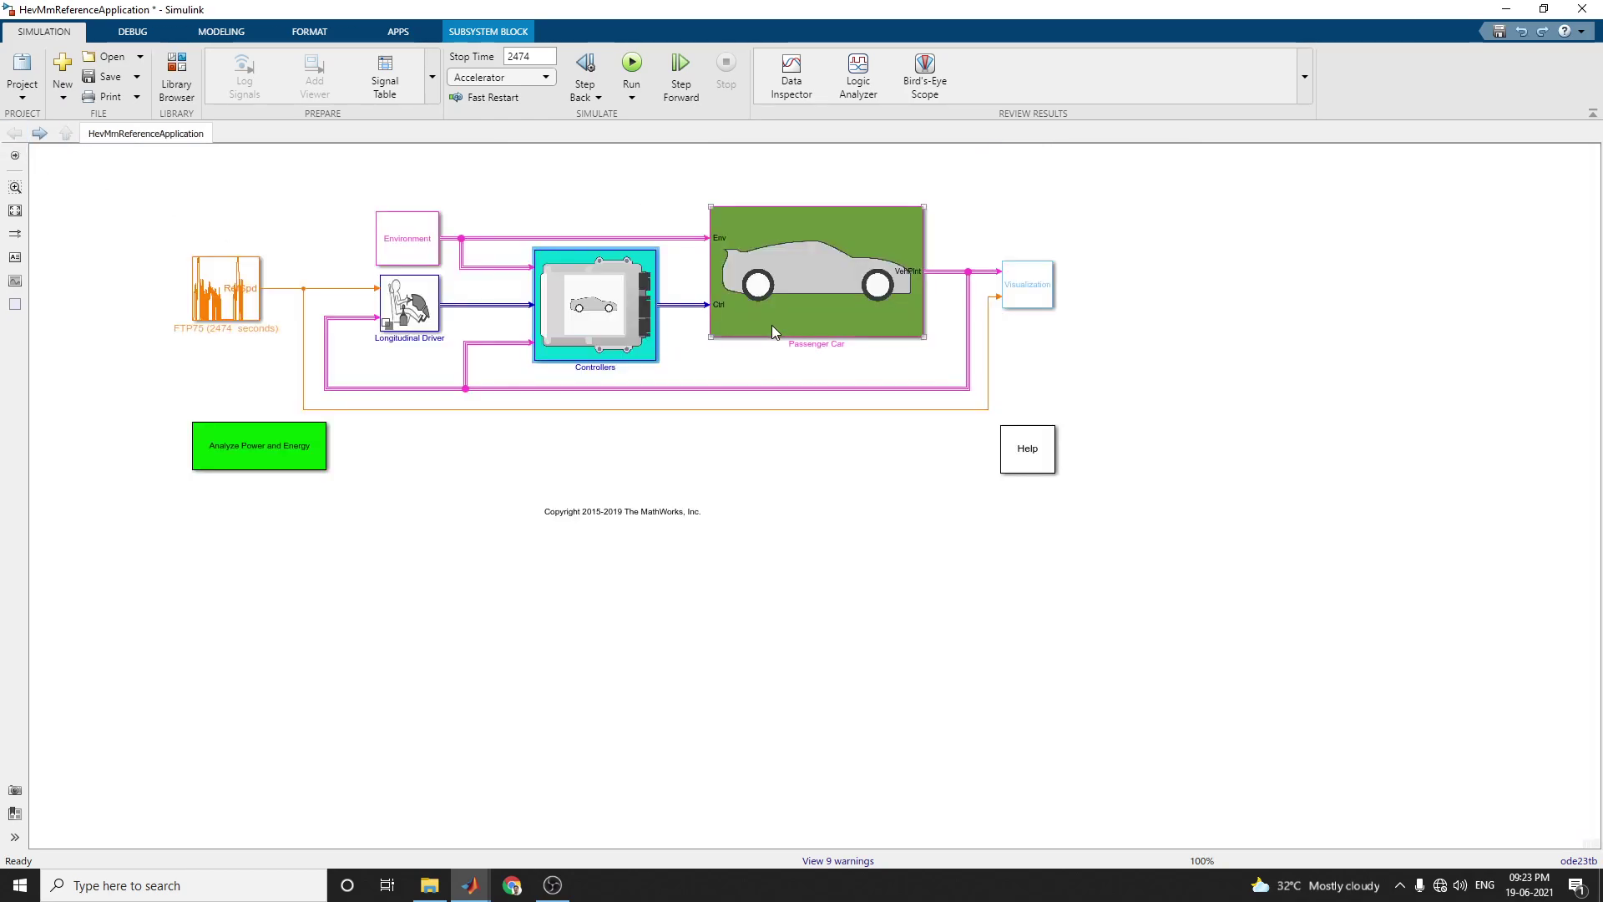
Reopen Passenger Car and scroll down to its electric plant and drivetrain blocks
{"action": "double_click", "coordinate": [773, 322]}
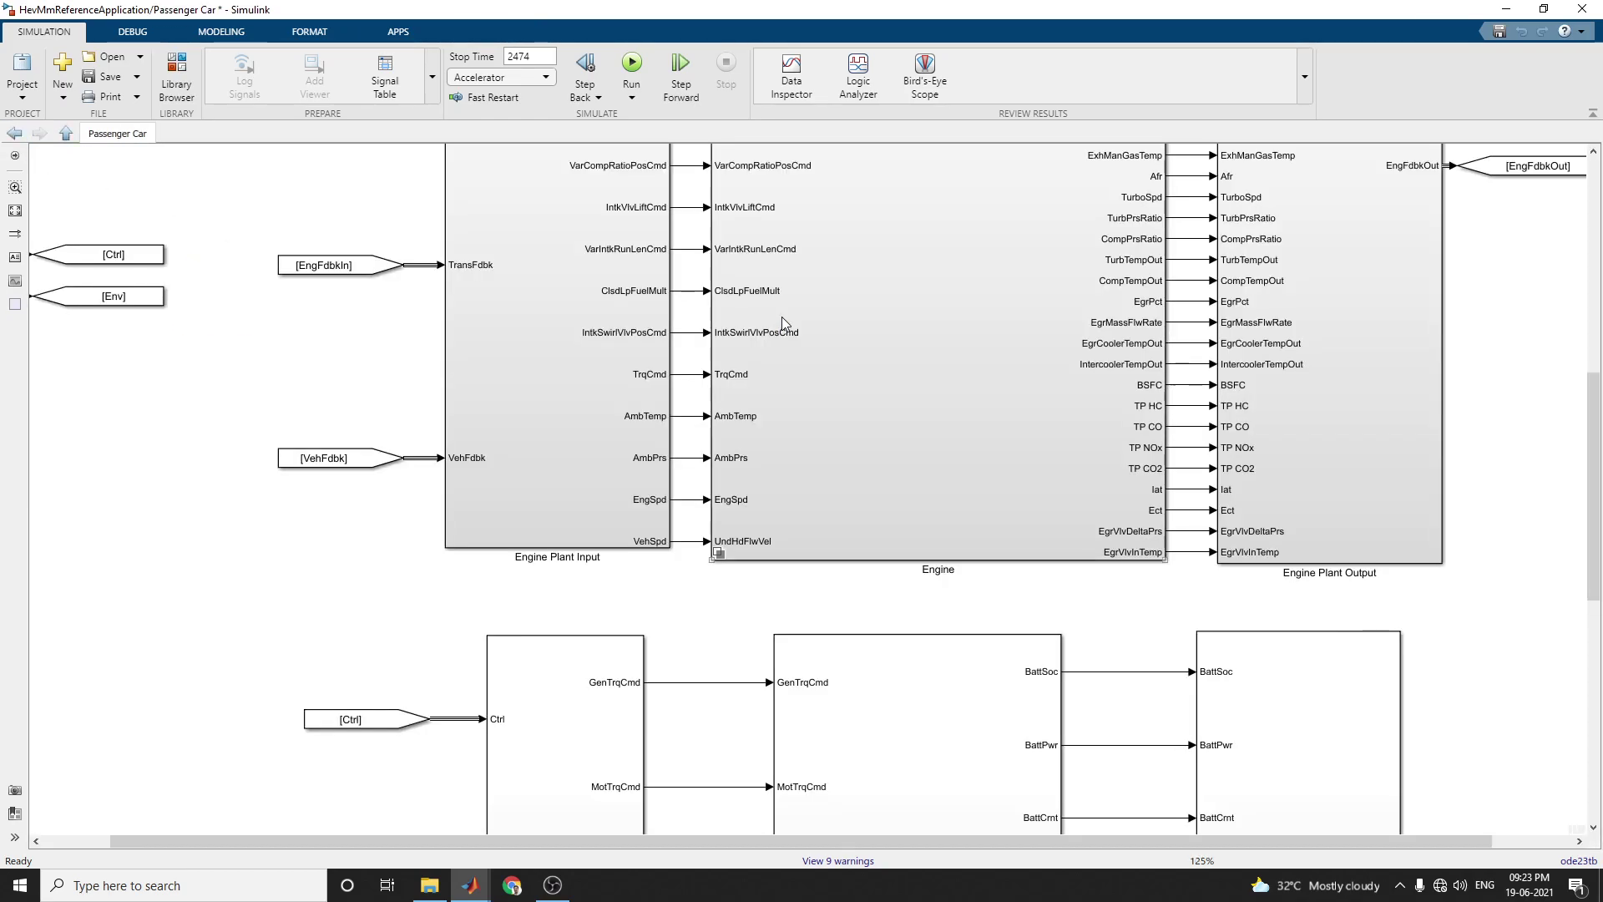
{"action": "left_click_drag", "start_coordinate": [1597, 516], "coordinate": [1597, 594]}
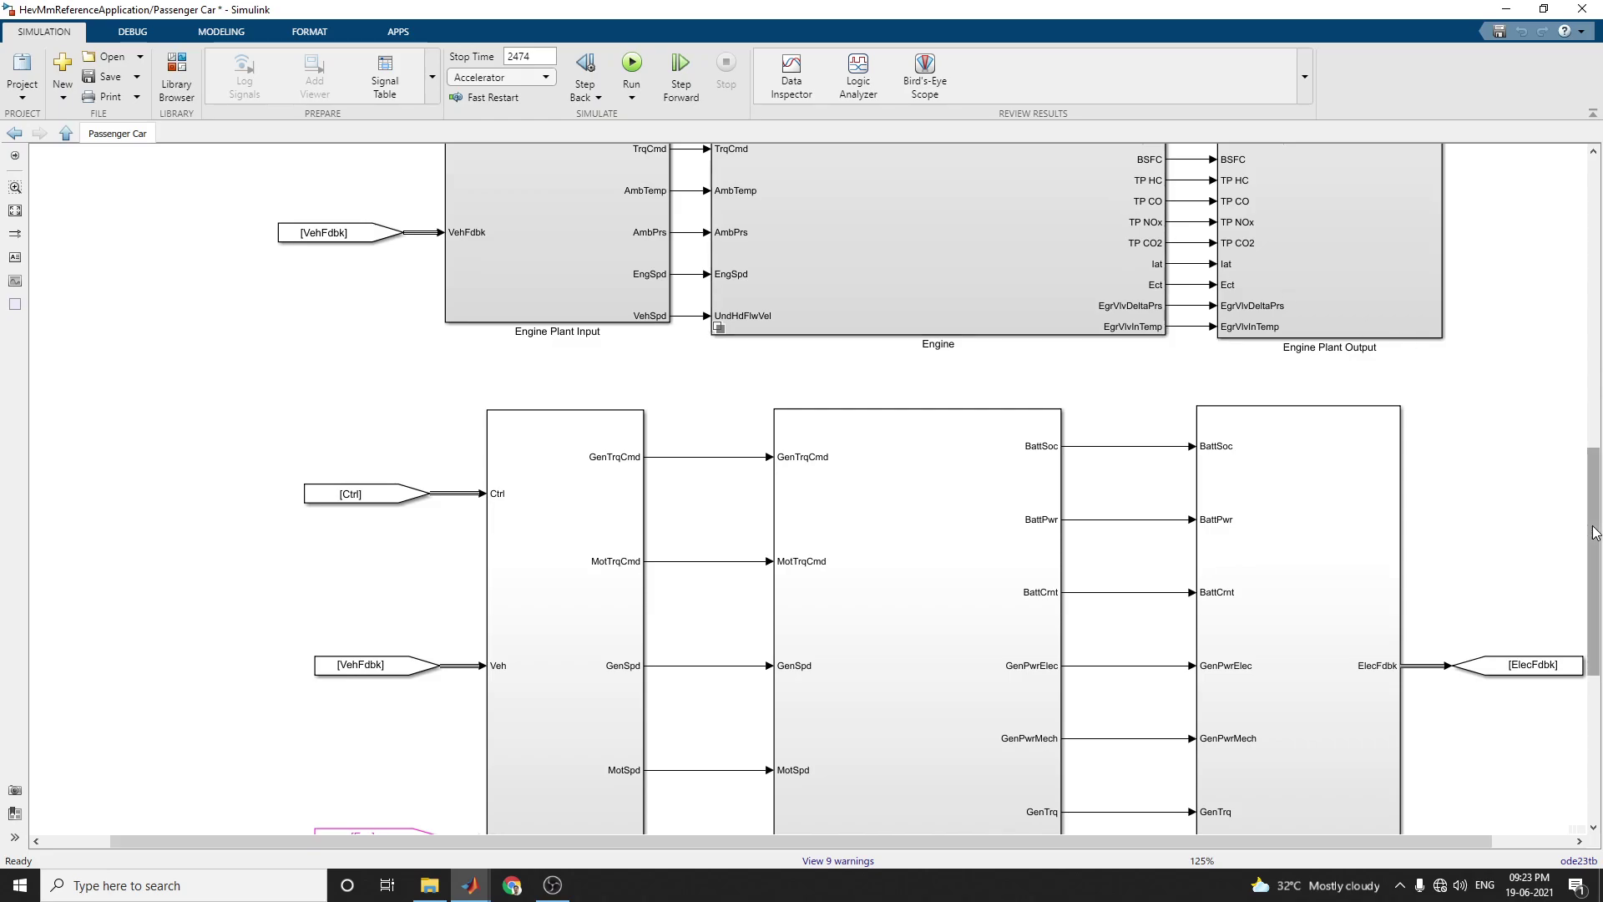
{"action": "left_click_drag", "start_coordinate": [1589, 531], "coordinate": [1595, 689]}
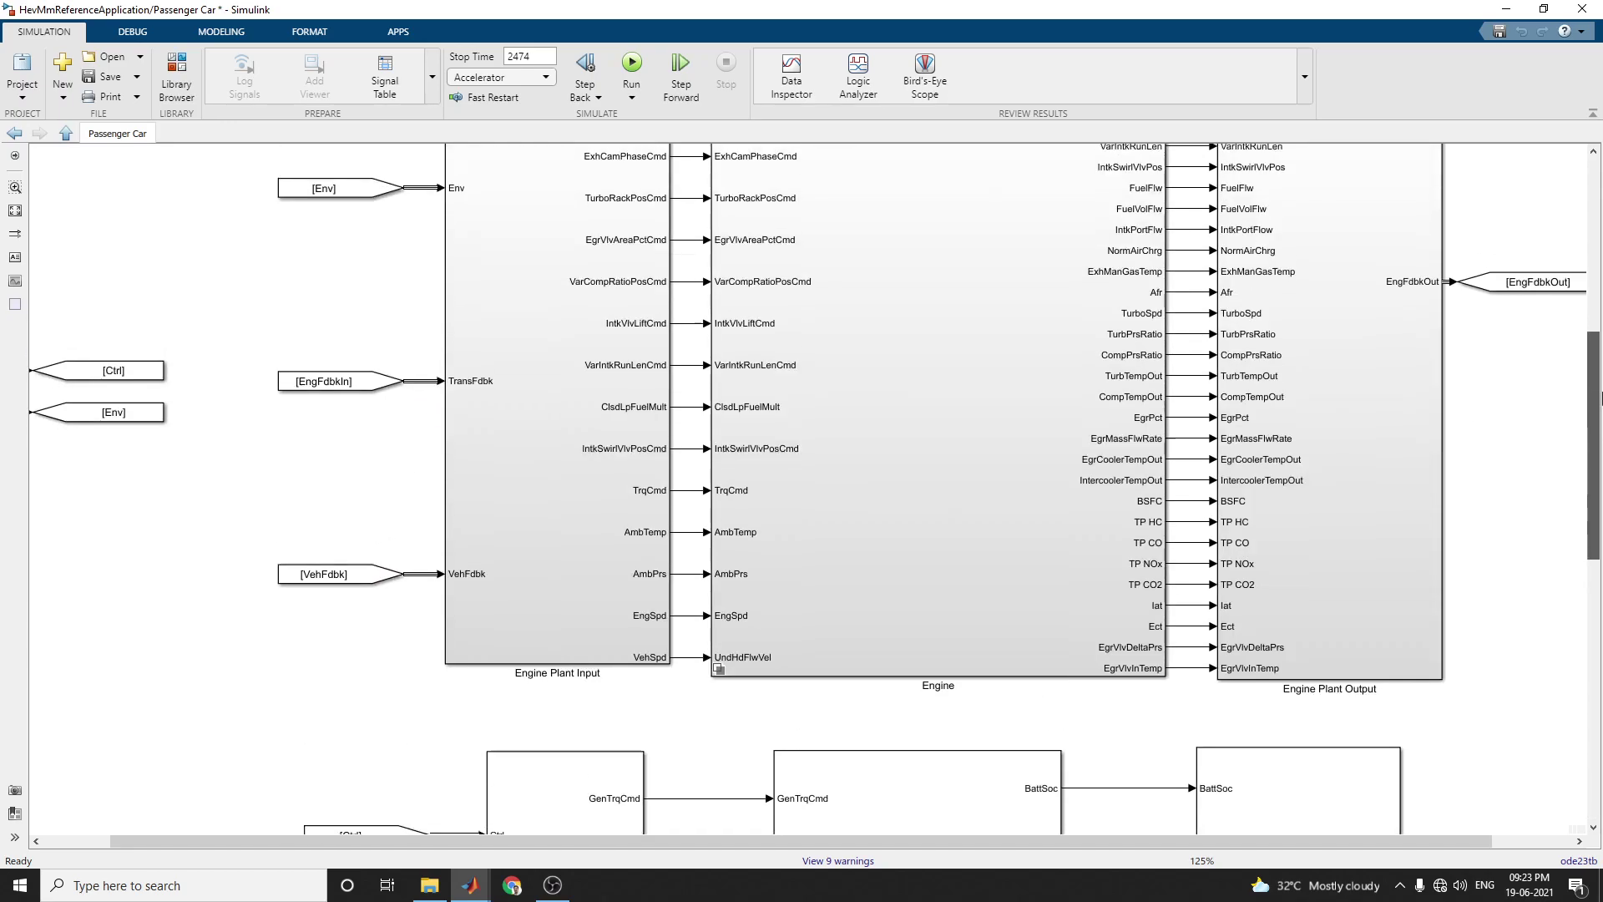
{"action": "left_click_drag", "start_coordinate": [1593, 653], "coordinate": [1599, 338]}
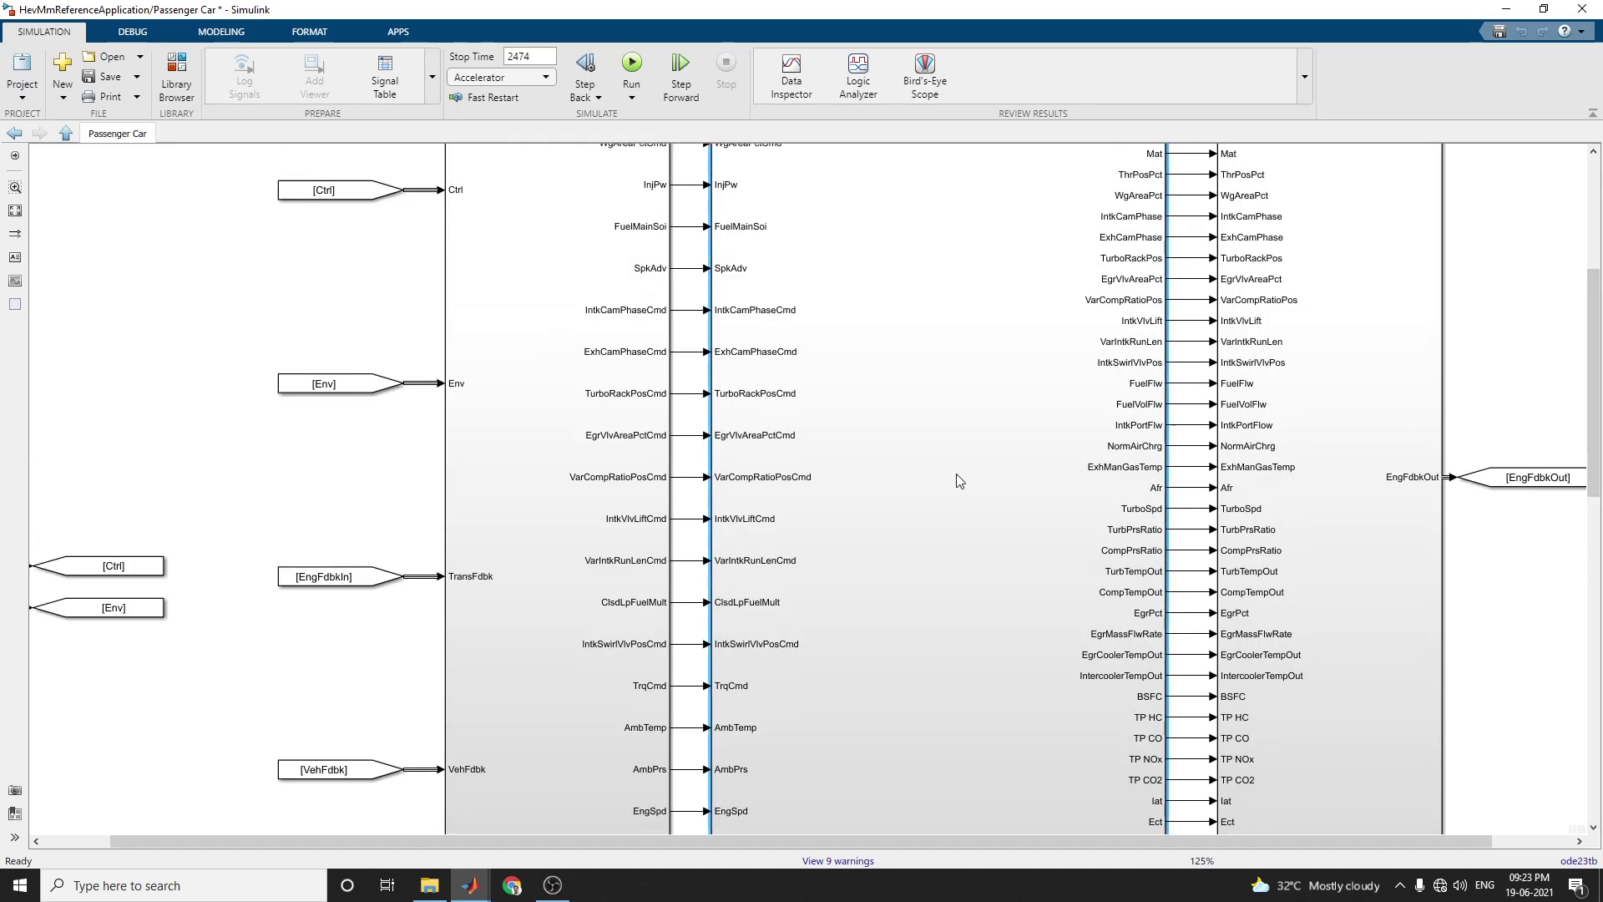
Inspect the Engine variants, return to the top-level diagram and select the FTP75 drive cycle block
{"action": "double_click", "coordinate": [958, 476]}
{"action": "scroll", "coordinate": [983, 474], "scroll_direction": "up", "scroll_amount": 8}
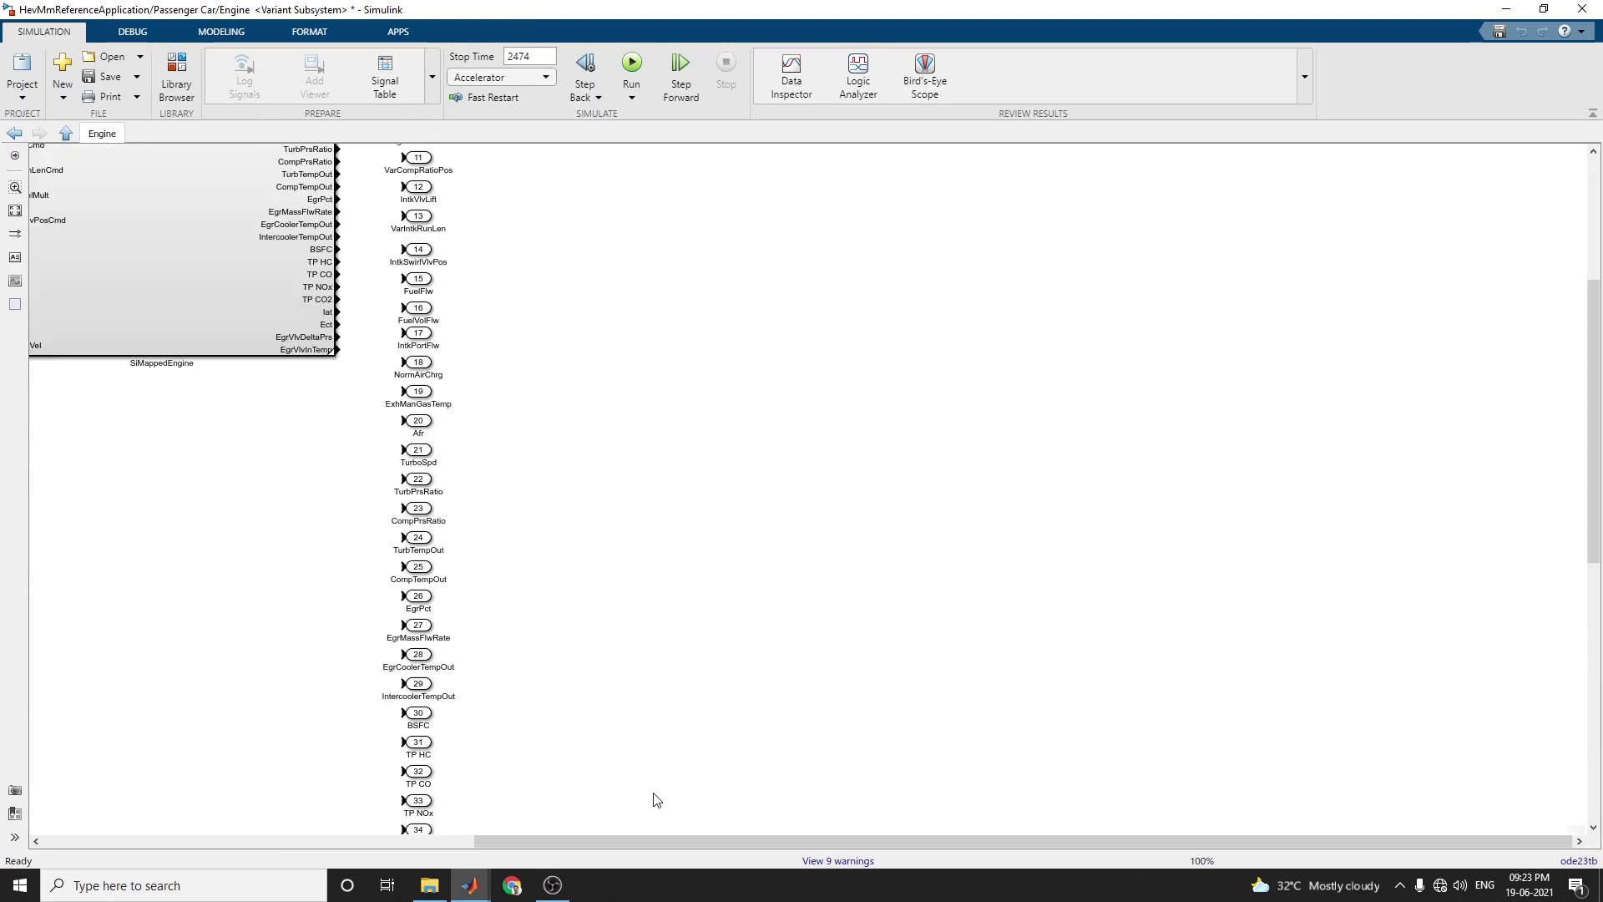
{"action": "left_click_drag", "start_coordinate": [655, 844], "coordinate": [174, 760]}
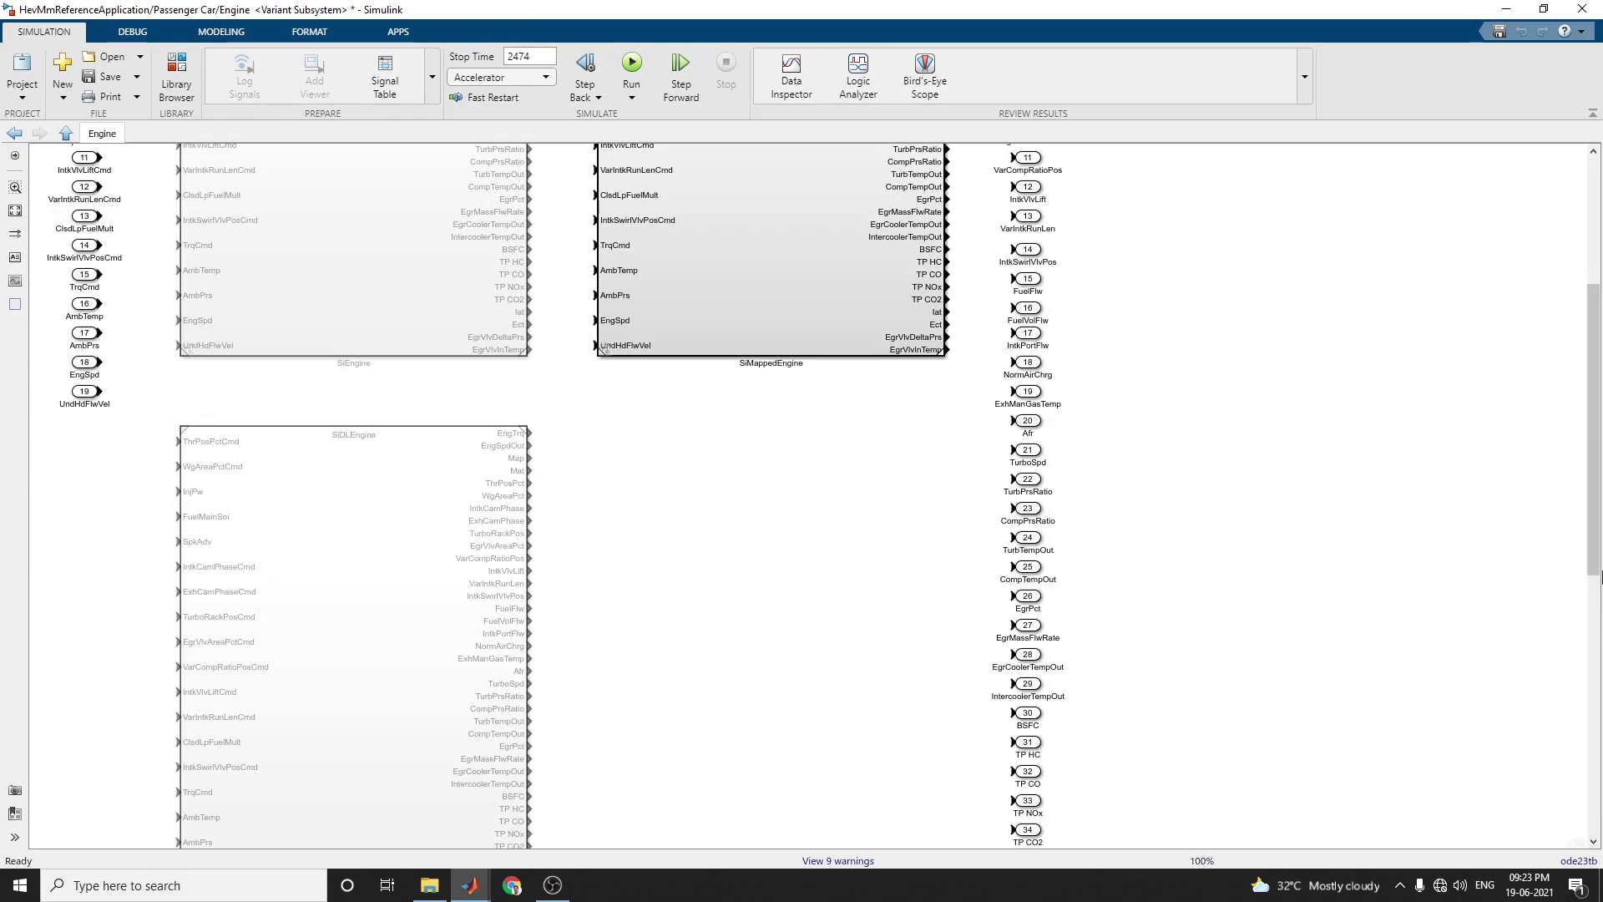
{"action": "scroll", "coordinate": [1593, 481], "scroll_direction": "up", "scroll_amount": 3}
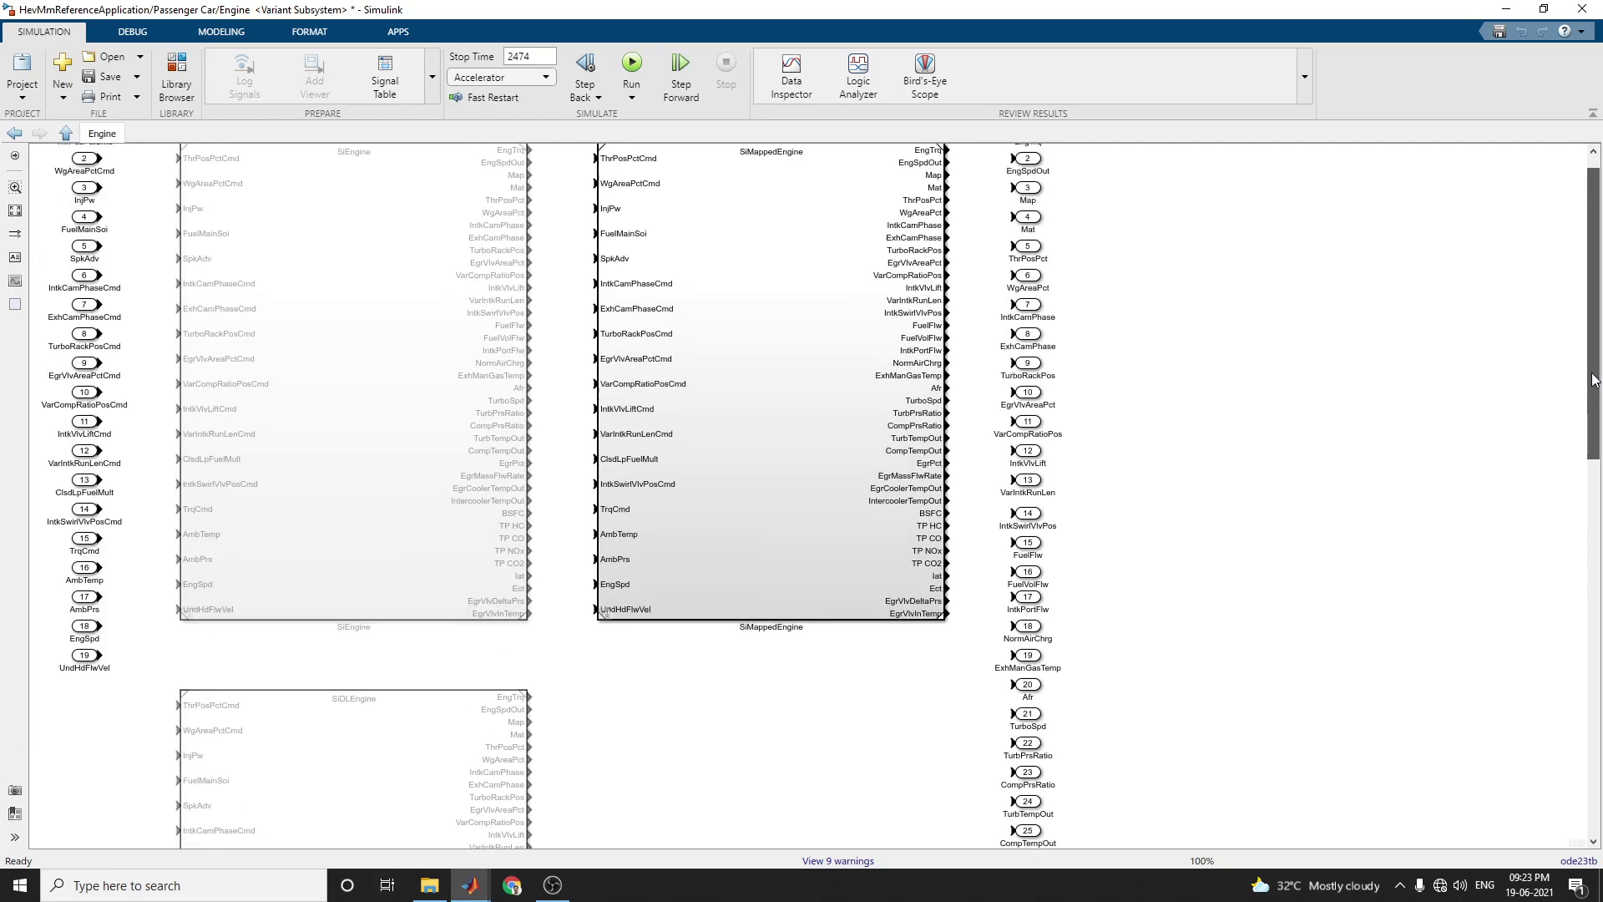
{"action": "left_click", "coordinate": [15, 133]}
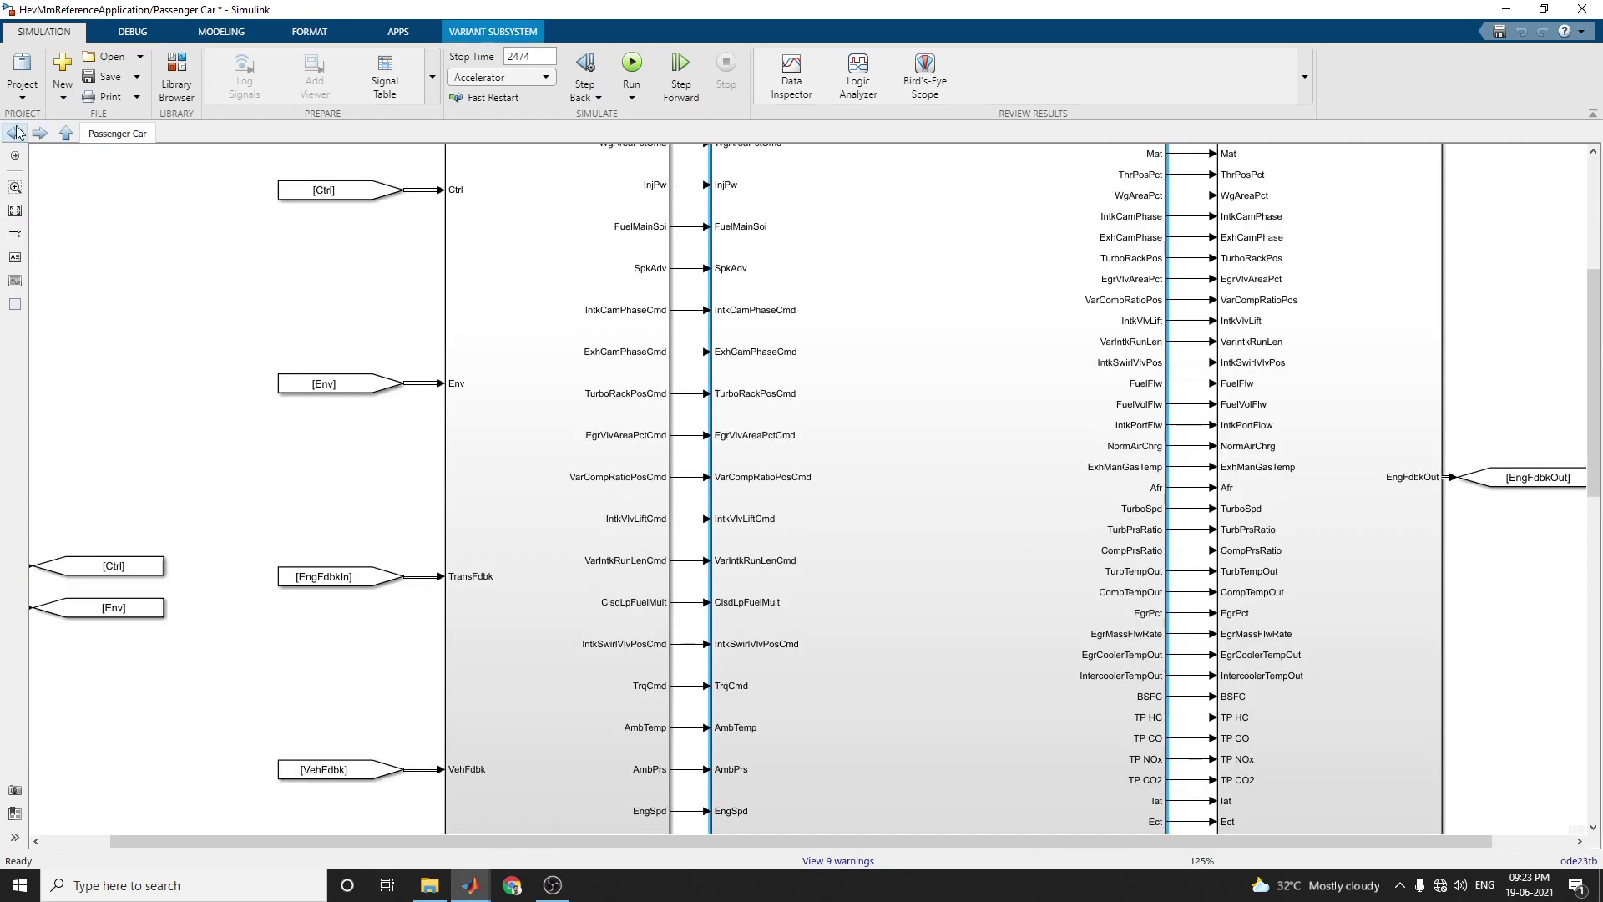
{"action": "left_click", "coordinate": [17, 133]}
{"action": "left_click", "coordinate": [238, 296]}
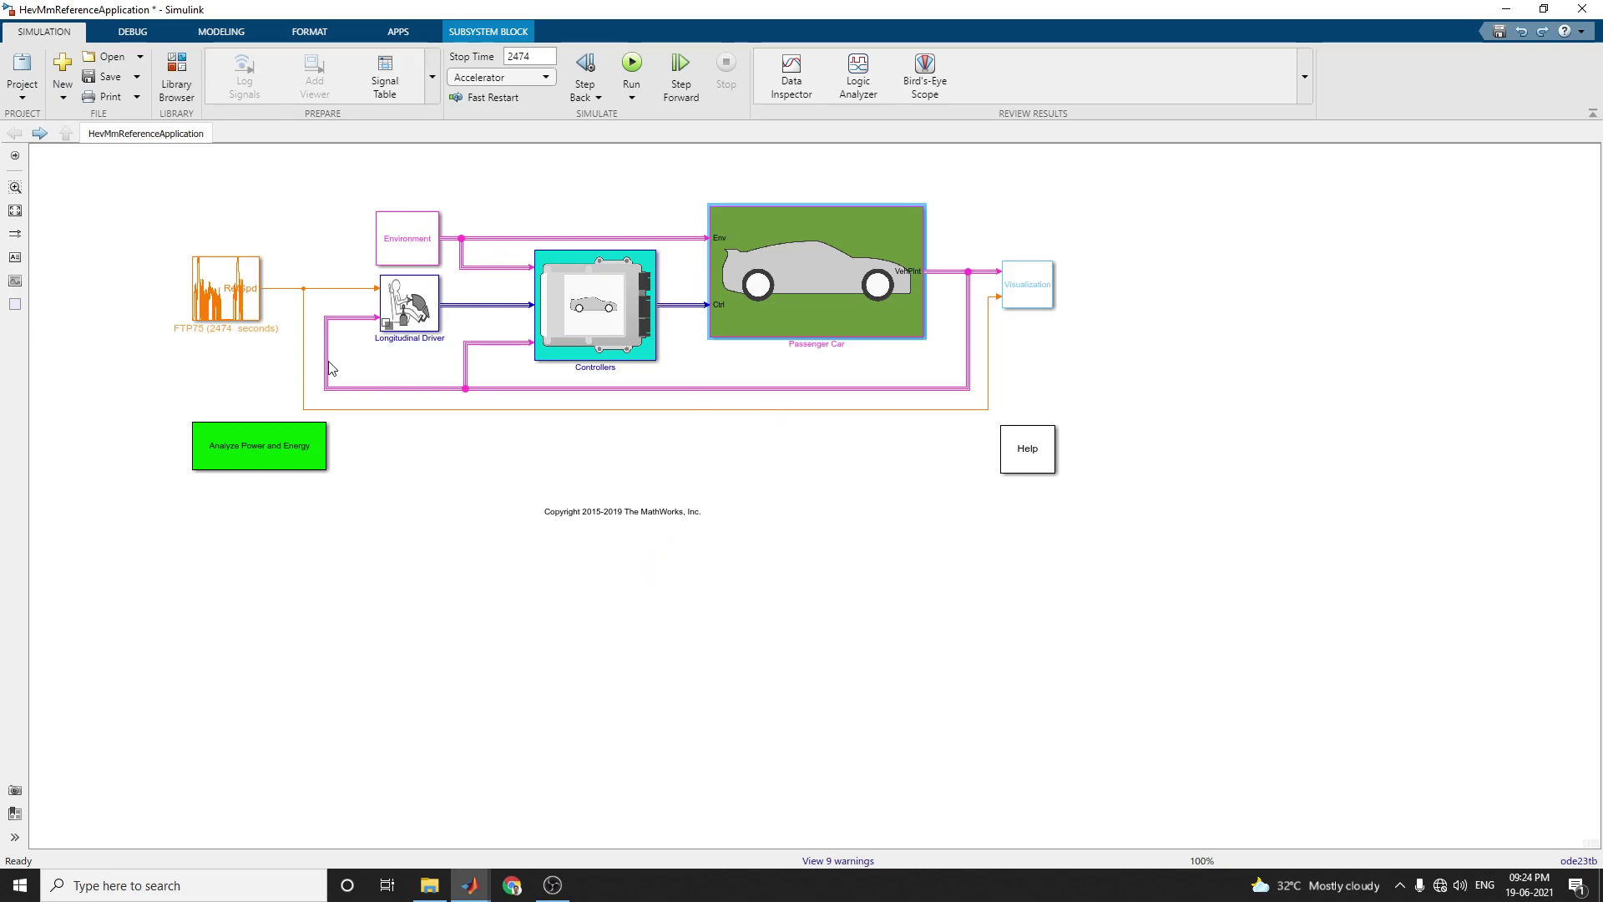
{"action": "left_click", "coordinate": [470, 885]}
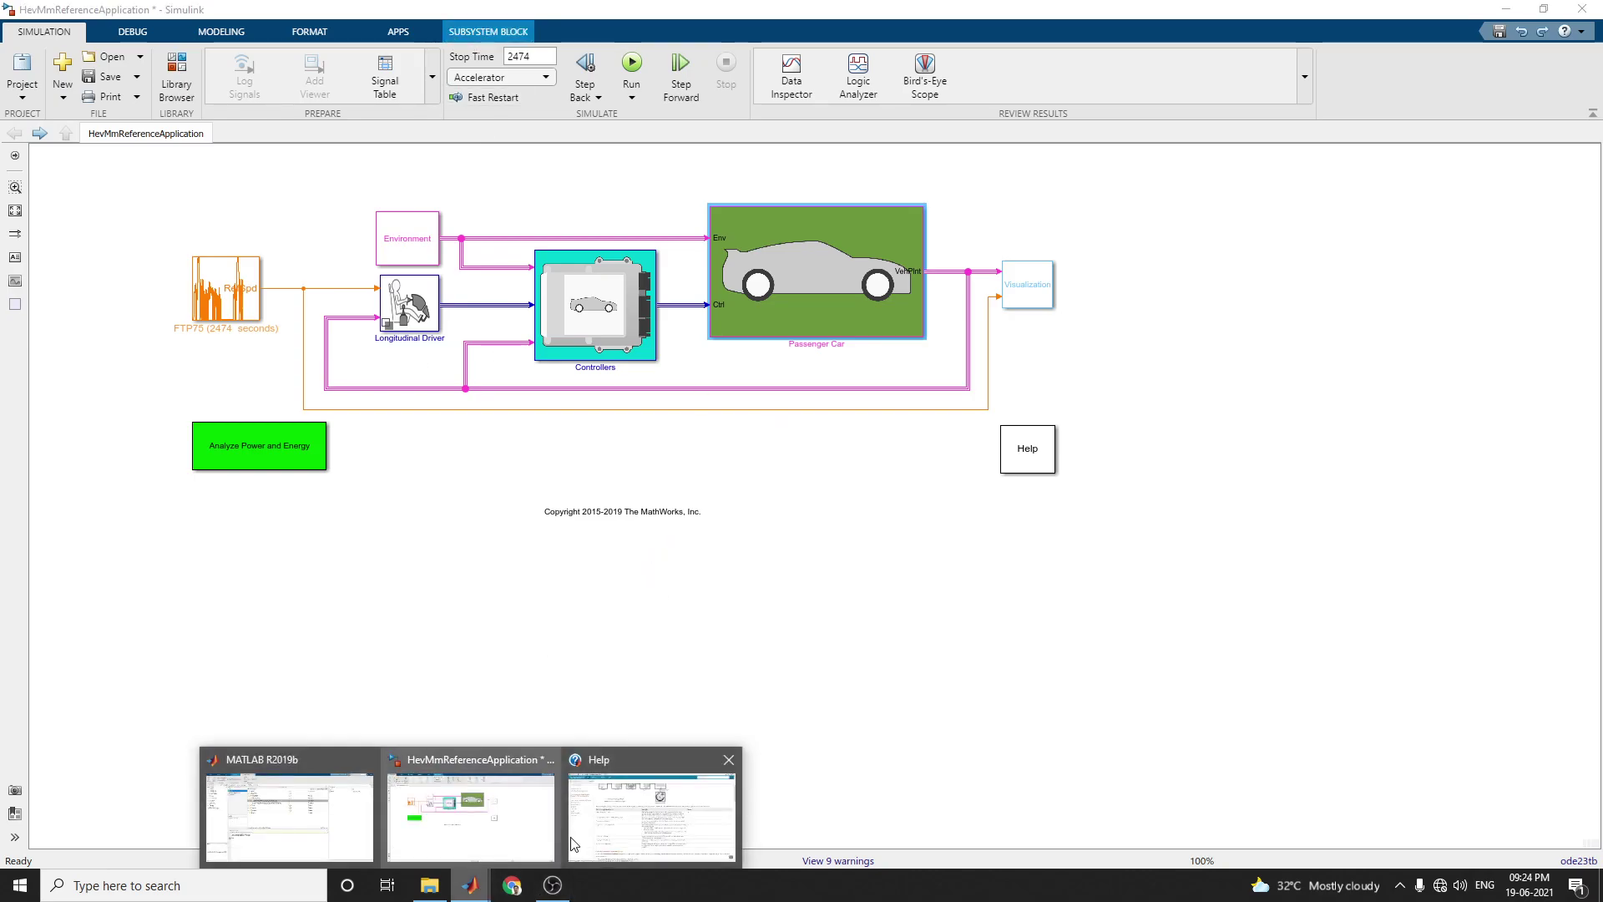
{"action": "left_click", "coordinate": [574, 843]}
{"action": "scroll", "coordinate": [618, 225], "scroll_direction": "up", "scroll_amount": 6}
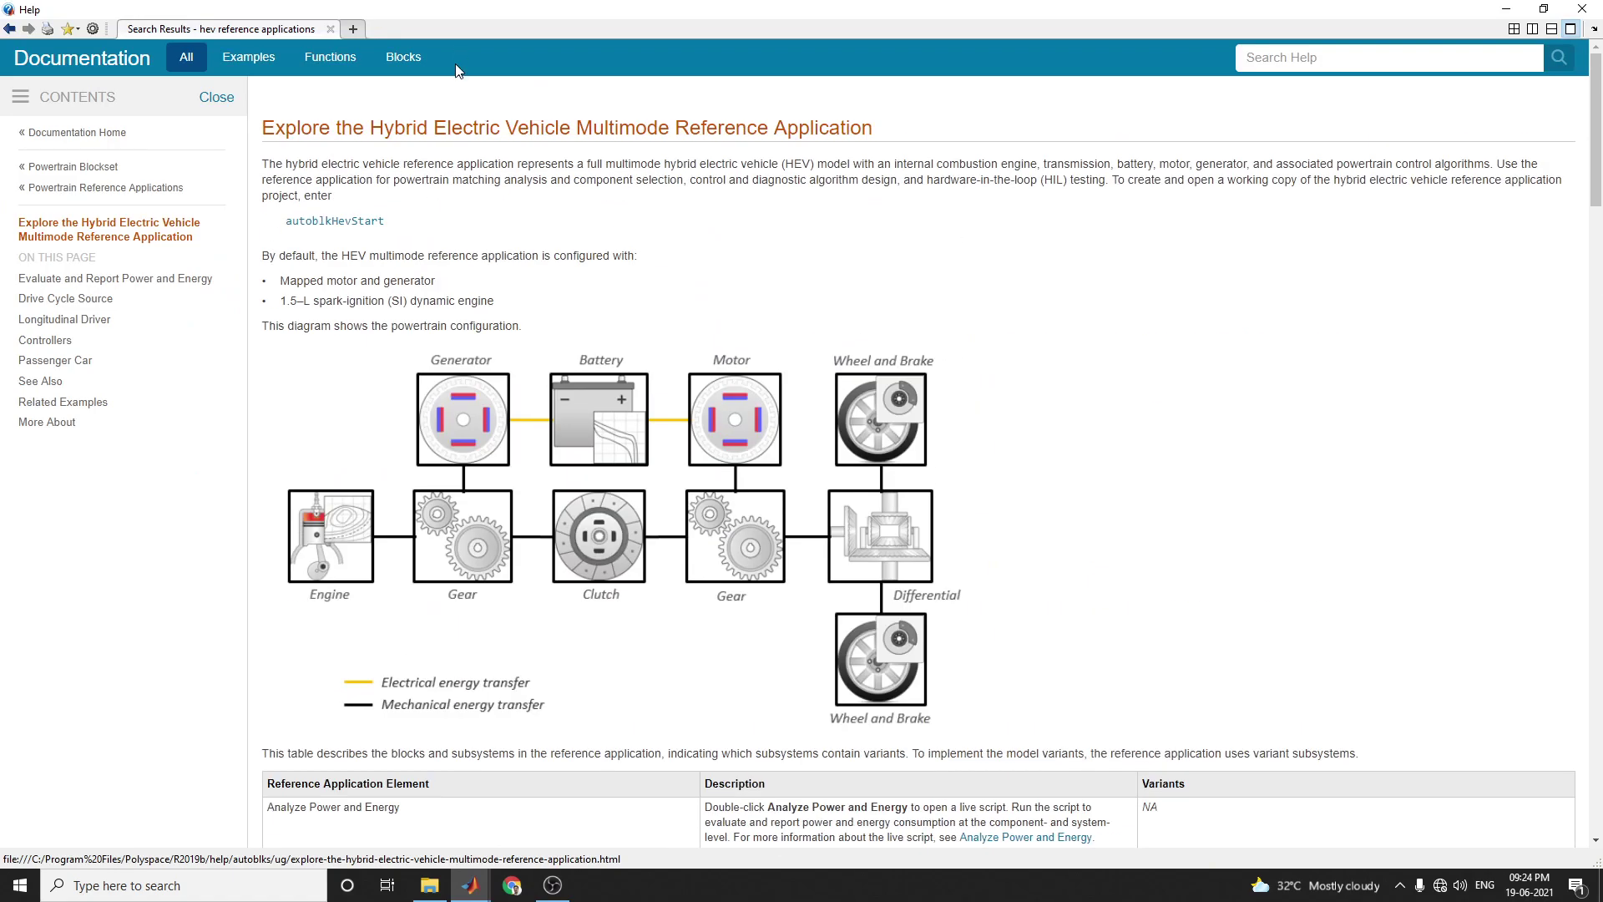
{"action": "left_click_drag", "start_coordinate": [278, 127], "coordinate": [902, 127]}
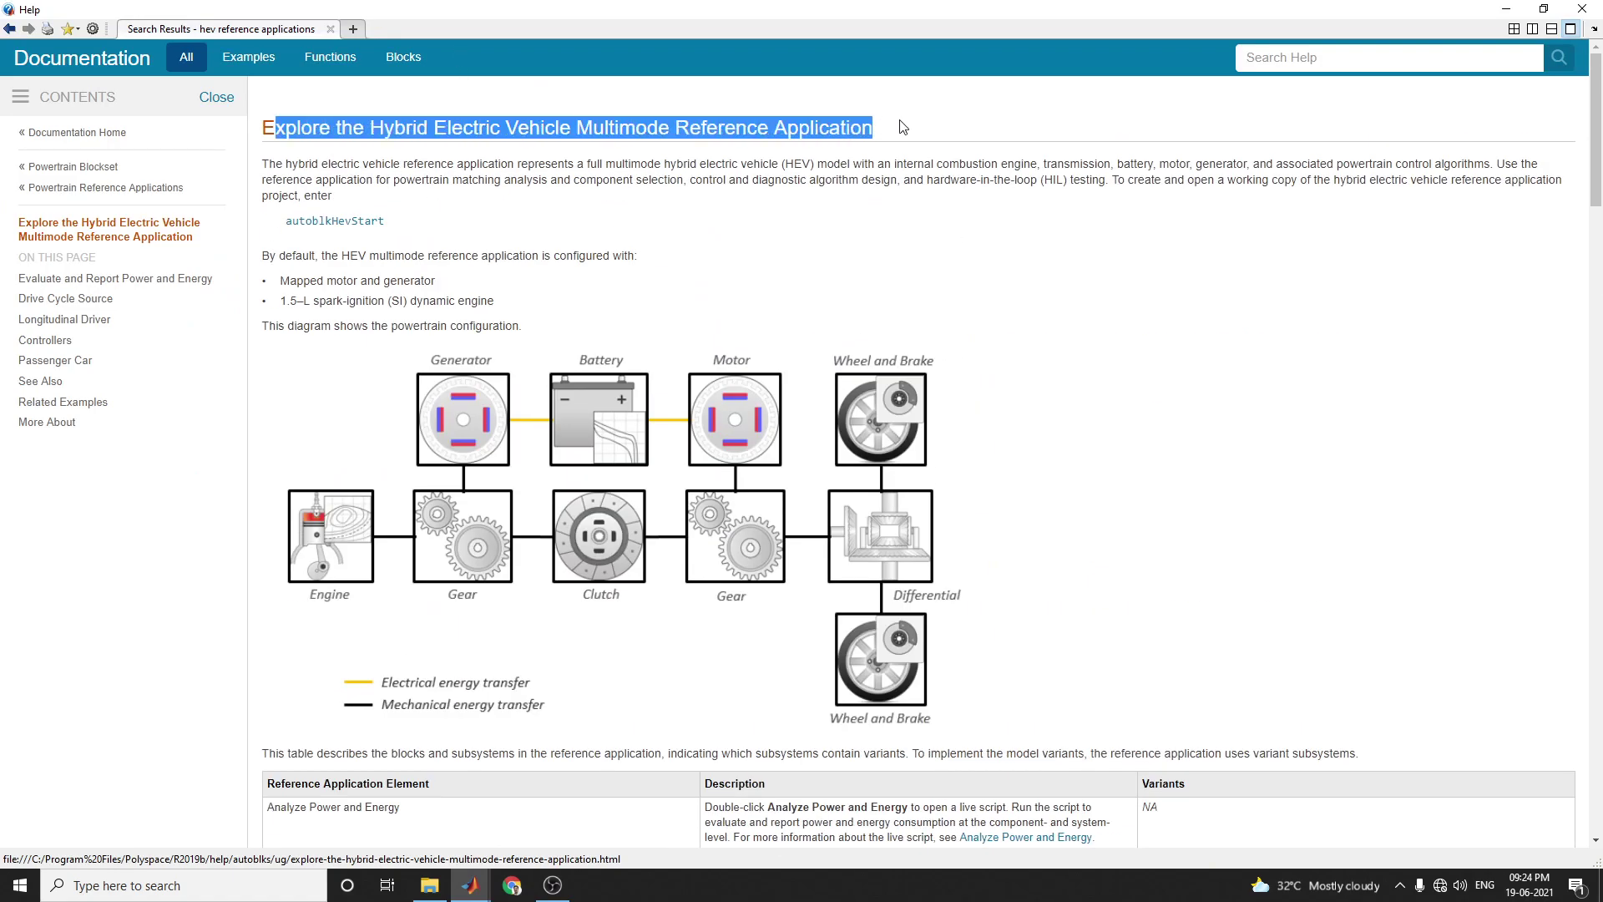
{"action": "scroll", "coordinate": [875, 215], "scroll_direction": "down", "scroll_amount": 3}
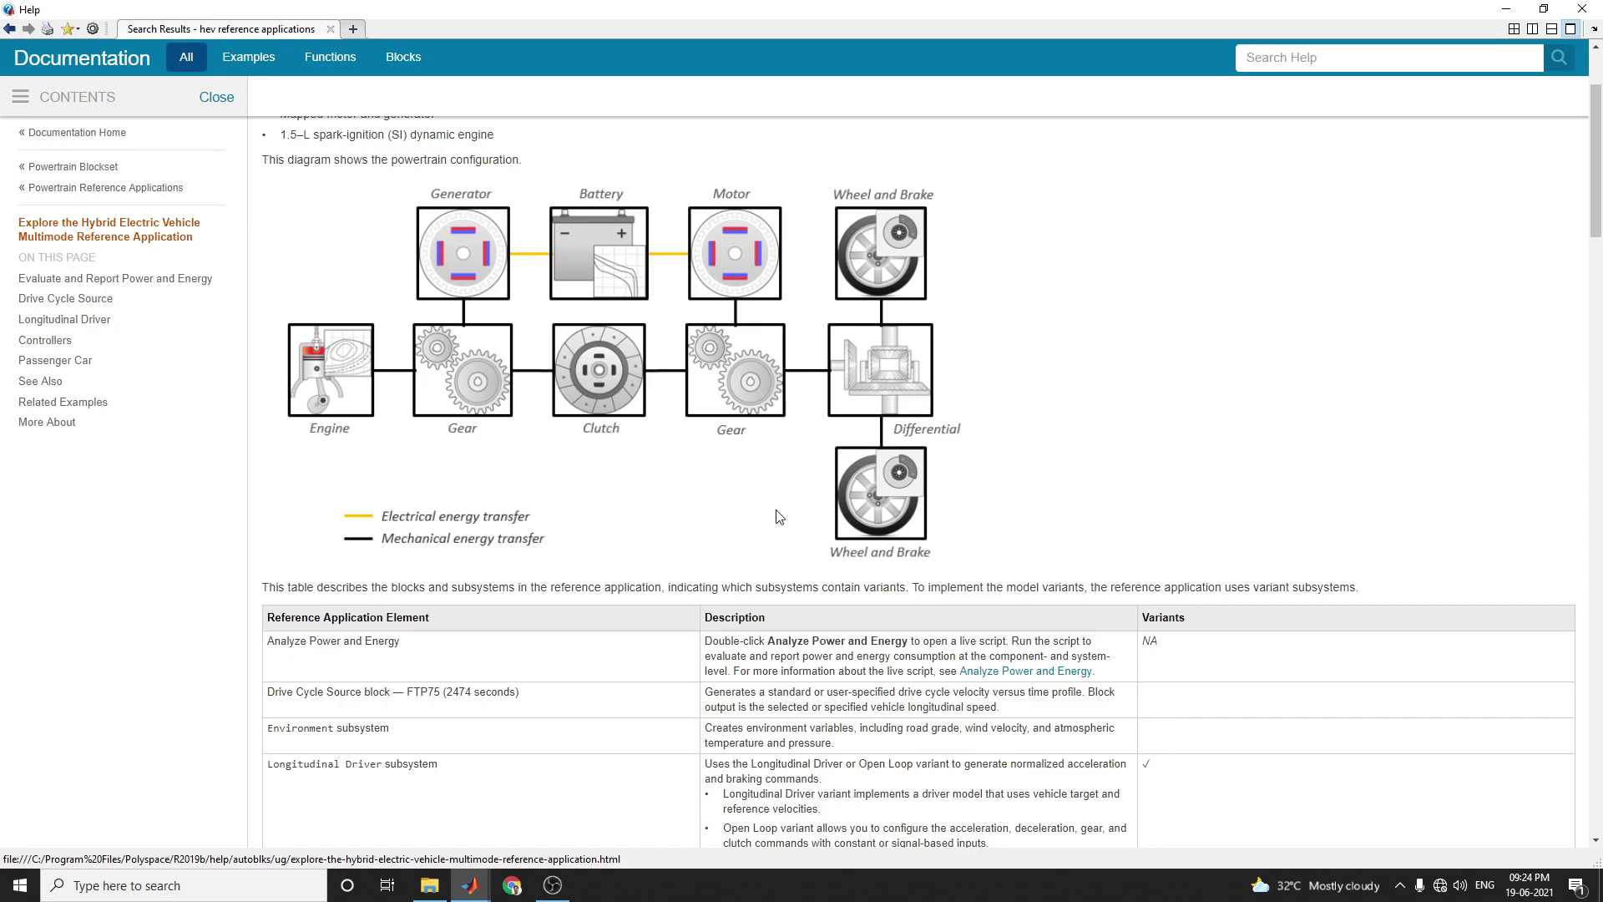
{"action": "scroll", "coordinate": [789, 368], "scroll_direction": "down", "scroll_amount": 2}
{"action": "scroll", "coordinate": [785, 386], "scroll_direction": "down", "scroll_amount": 1}
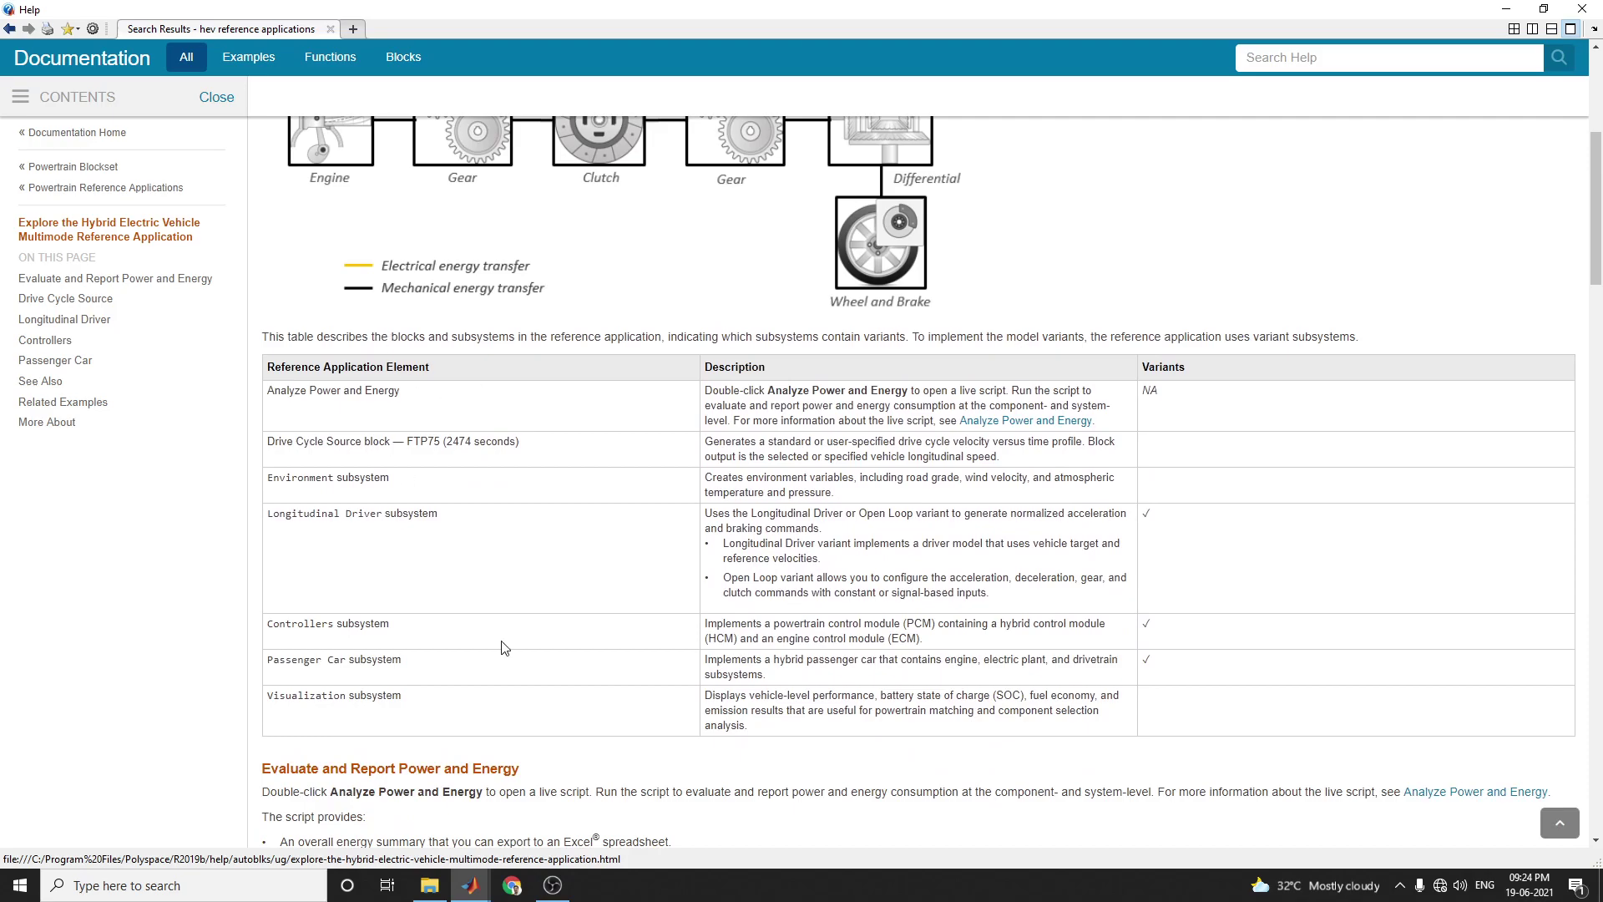
{"action": "left_click", "coordinate": [480, 886]}
{"action": "left_click", "coordinate": [470, 808]}
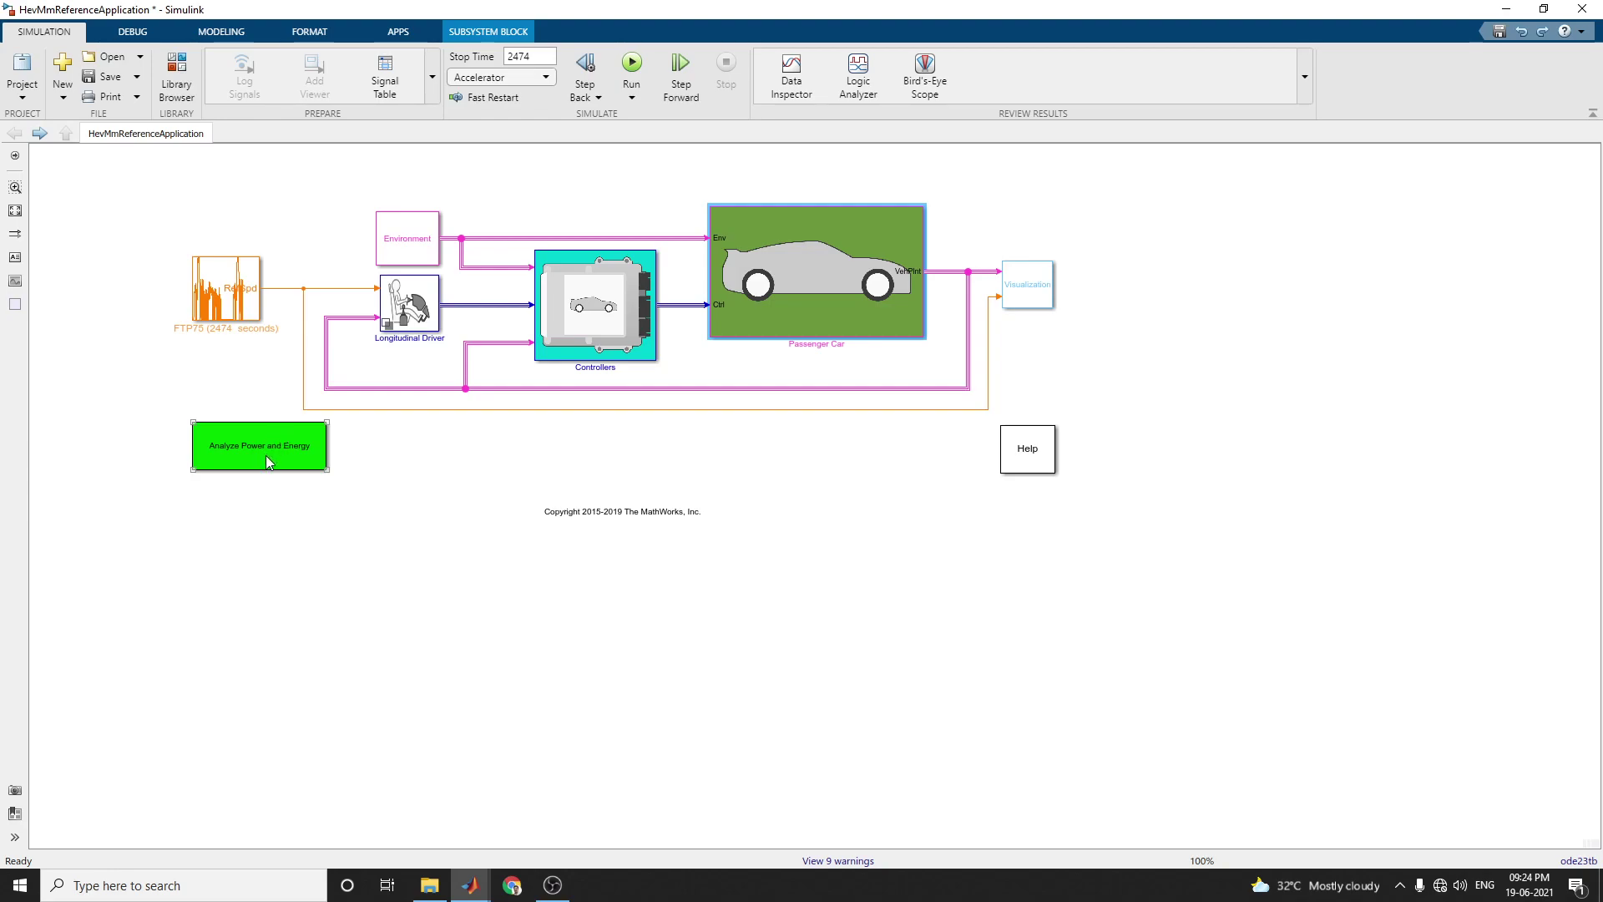
Bring the Help documentation forward and scroll through the reference application page
{"action": "left_click", "coordinate": [470, 888]}
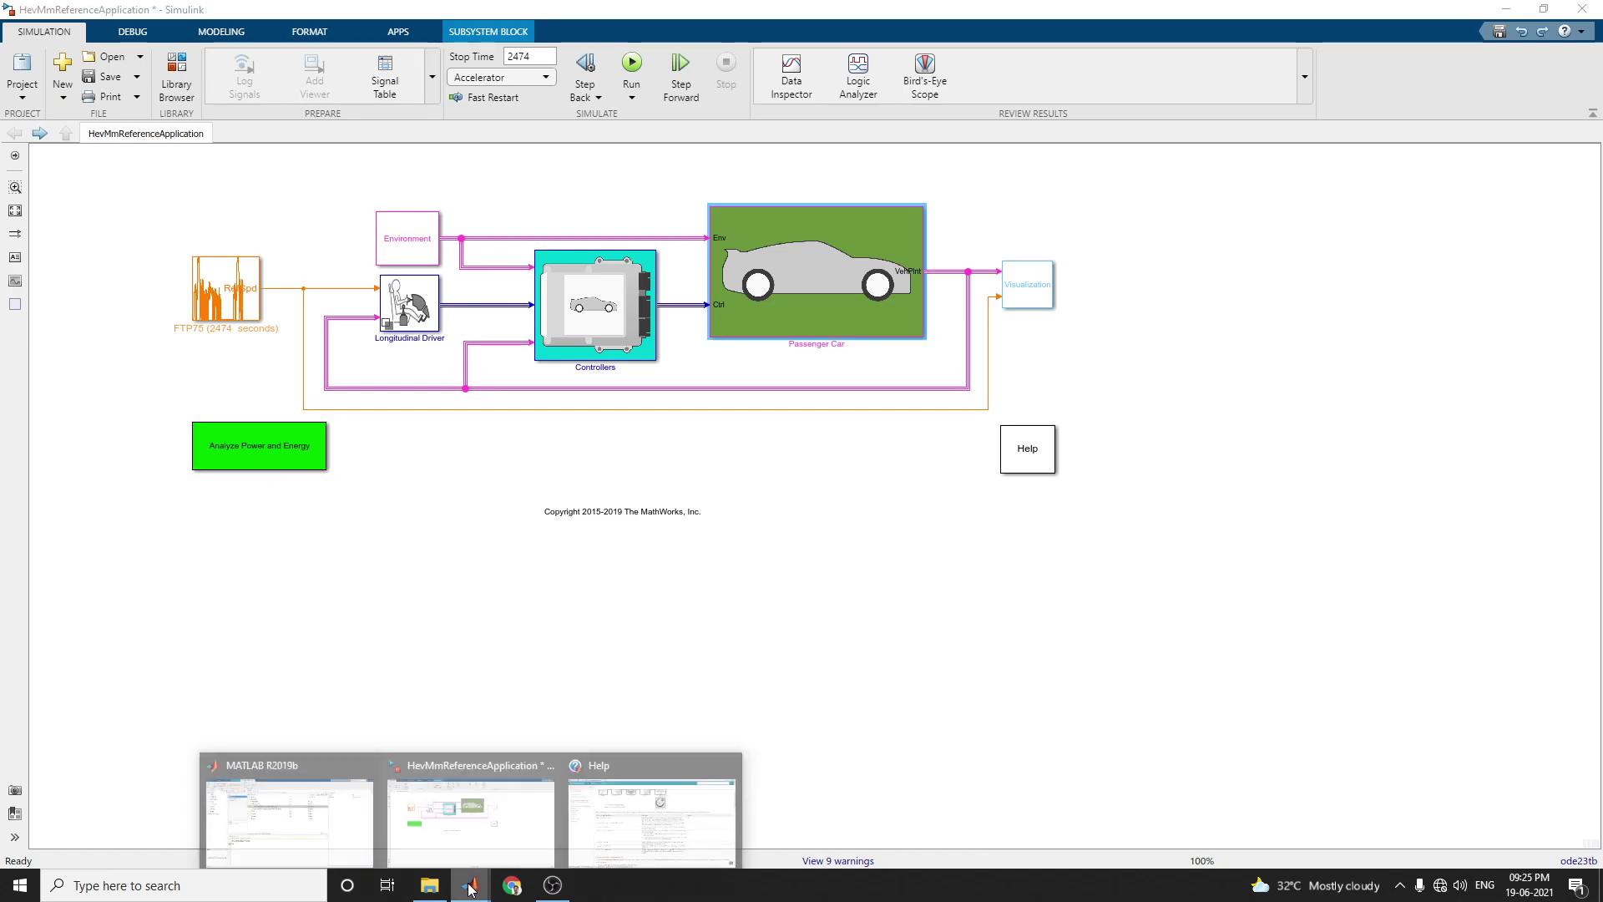
{"action": "left_click", "coordinate": [685, 834]}
{"action": "scroll", "coordinate": [693, 660], "scroll_direction": "down", "scroll_amount": 3}
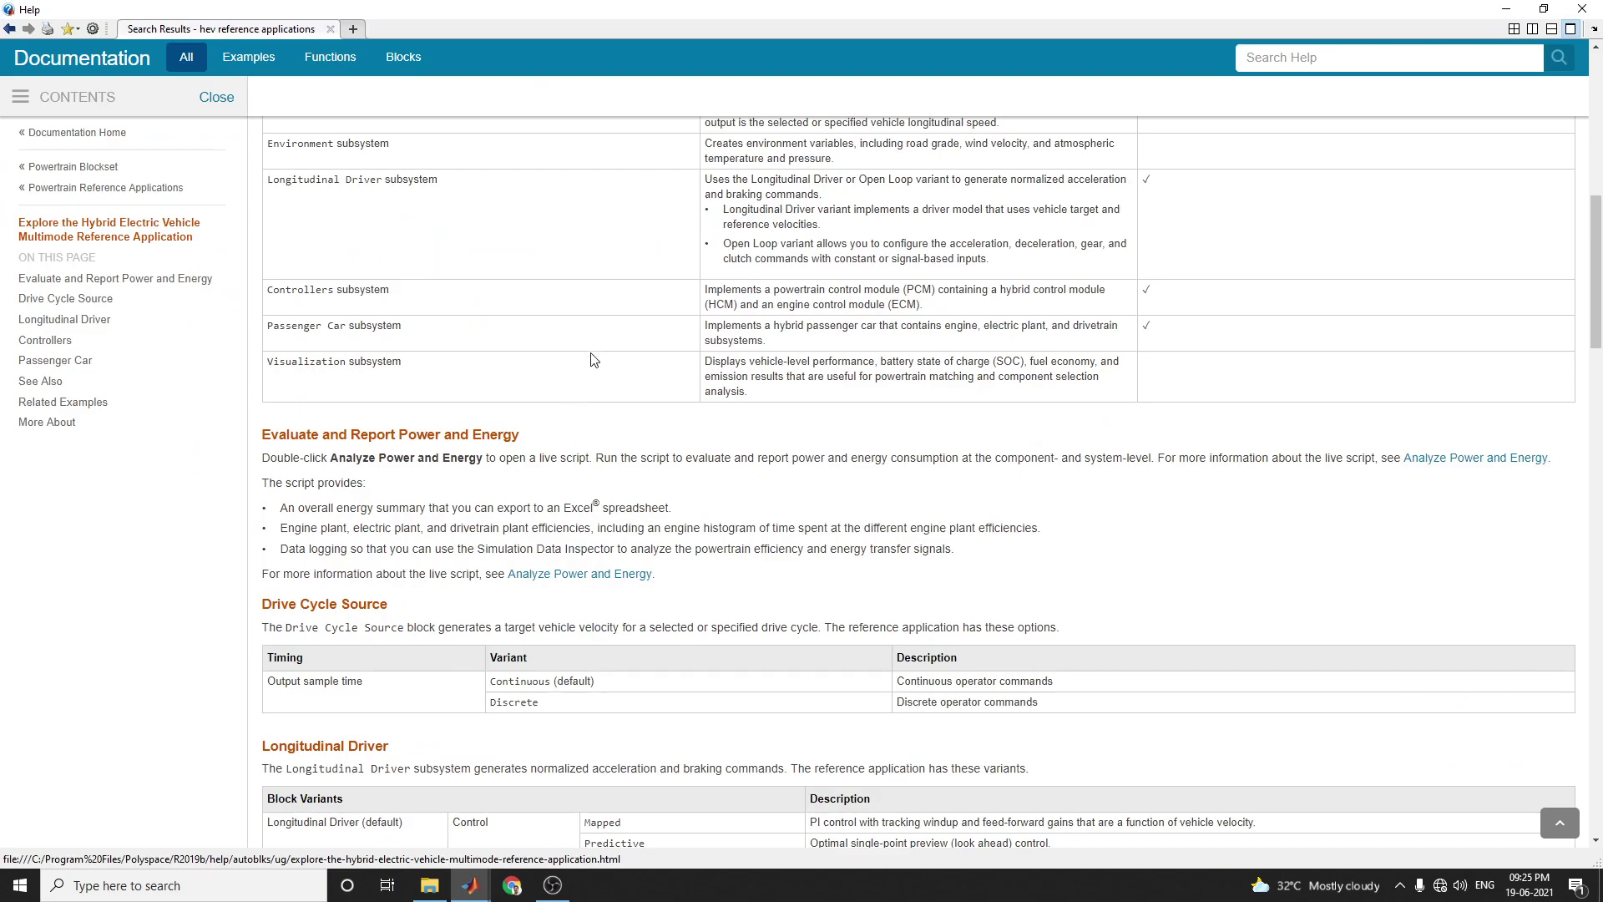
{"action": "scroll", "coordinate": [534, 399], "scroll_direction": "up", "scroll_amount": 1}
{"action": "scroll", "coordinate": [533, 395], "scroll_direction": "up", "scroll_amount": 2}
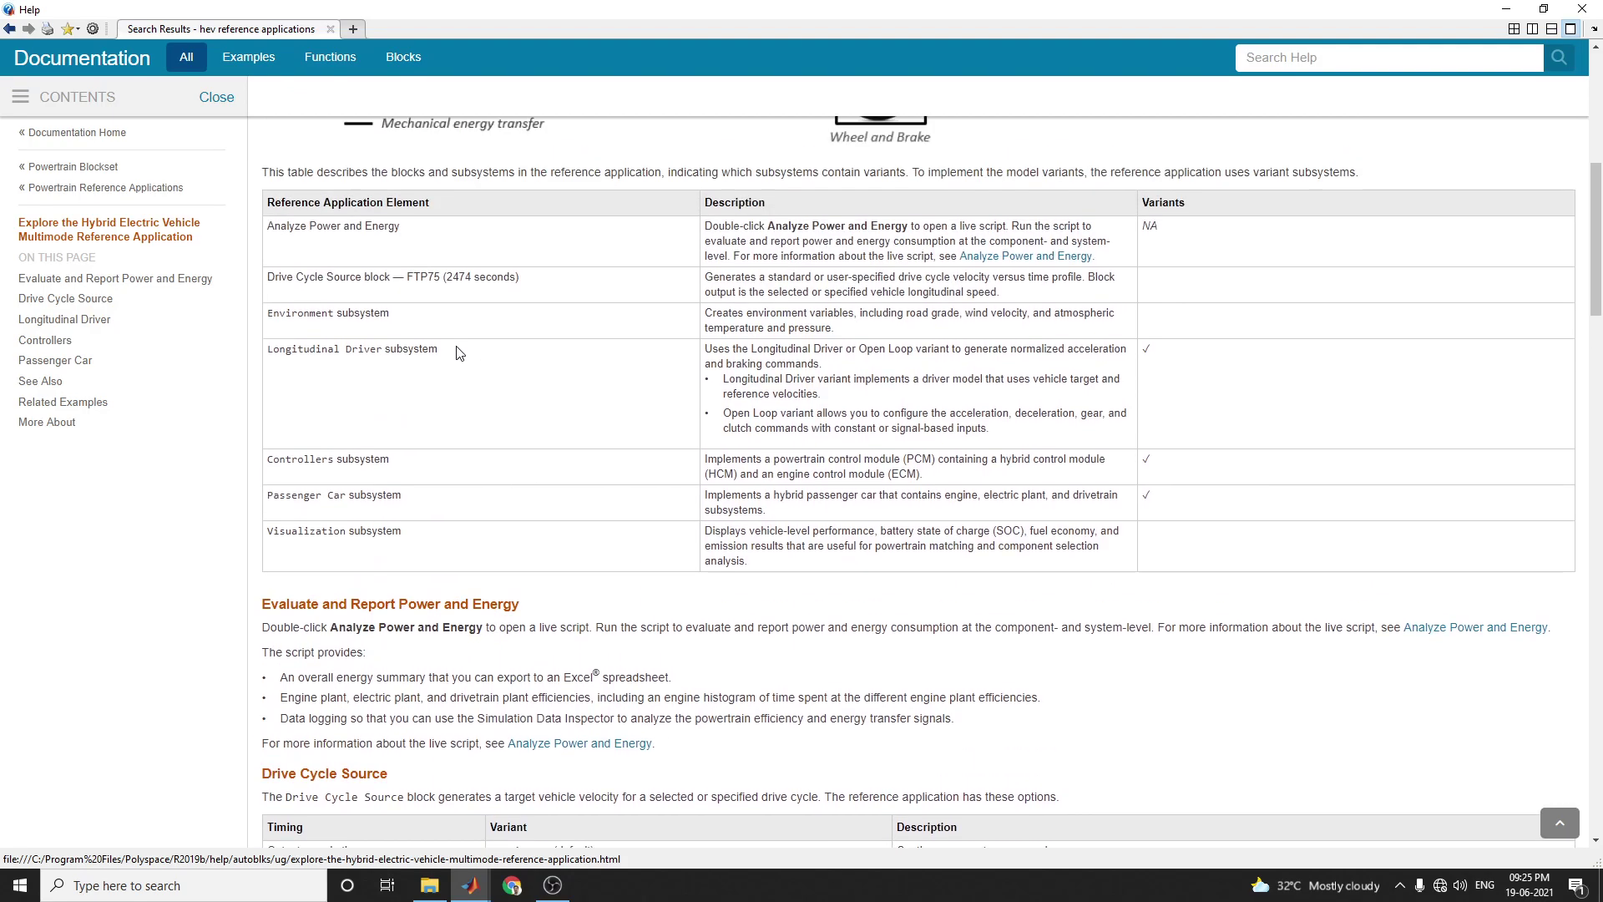
Switch back to the HevMmReferenceApplication model and deselect the FTP75 drive cycle block
{"action": "key", "text": "alt+Tab"}
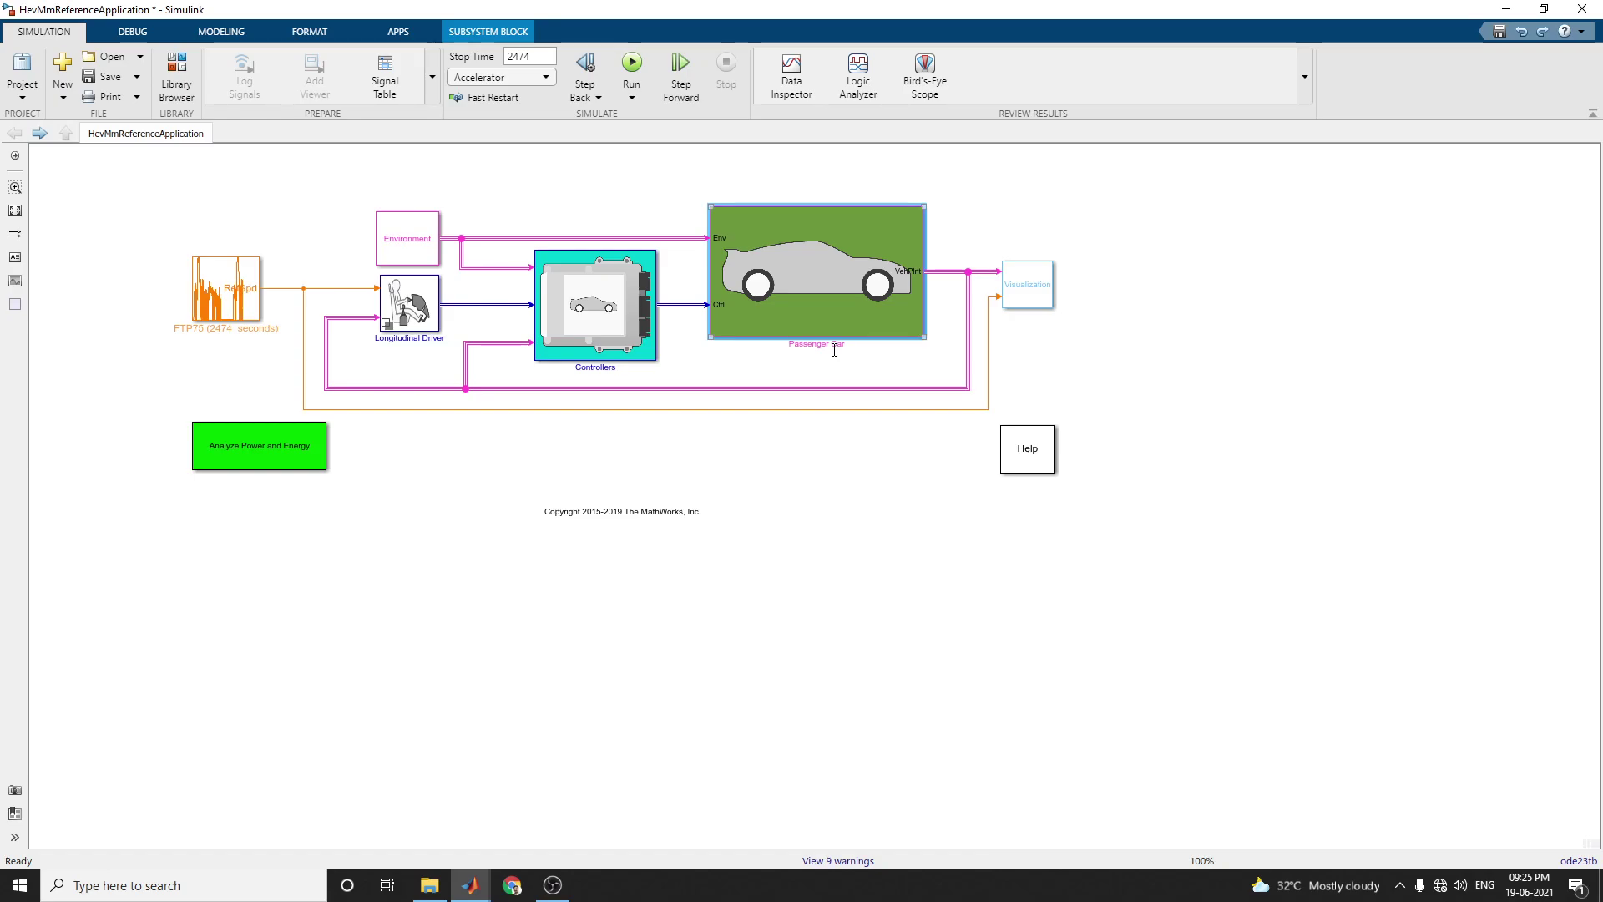
{"action": "key", "text": "alt+Tab"}
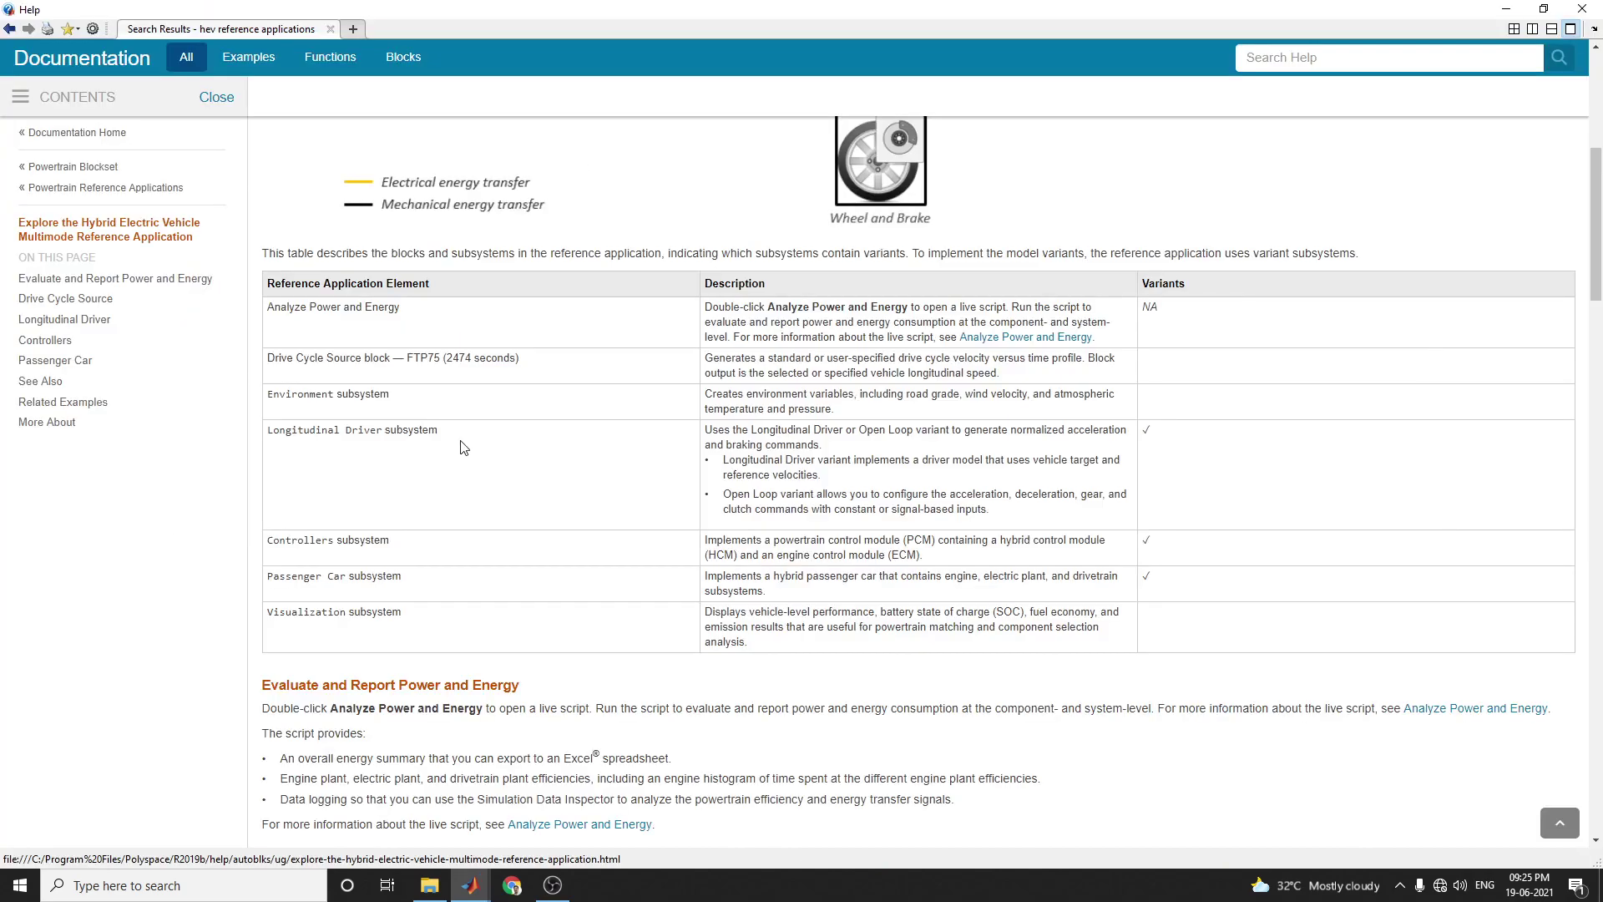
{"action": "key", "text": "alt+Tab"}
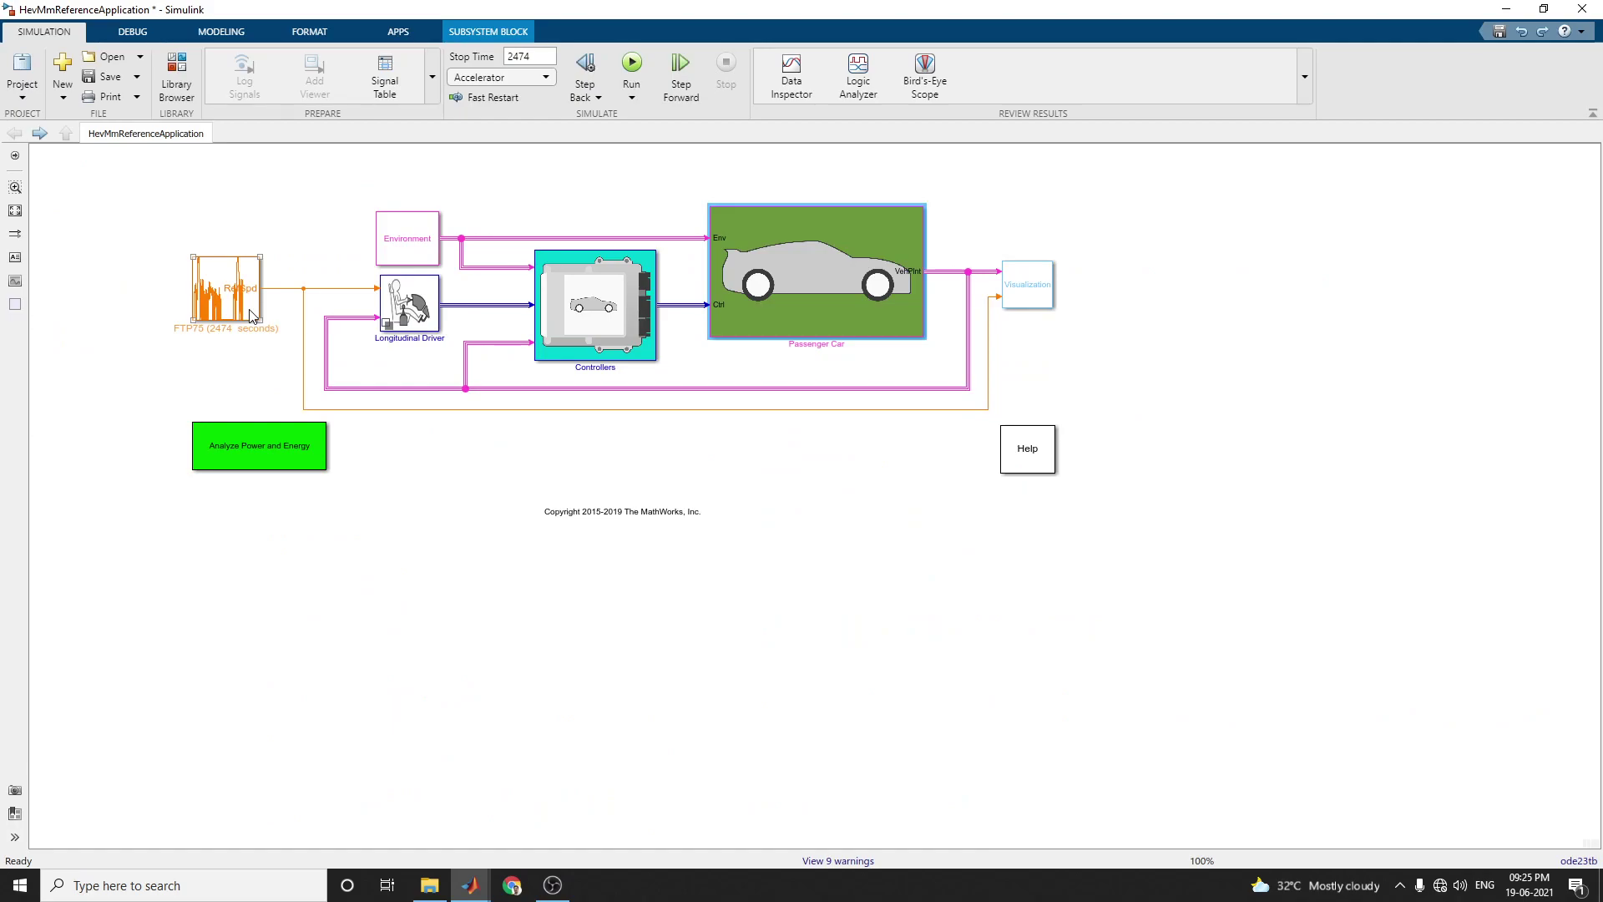
{"action": "left_click", "coordinate": [188, 355]}
{"action": "double_click", "coordinate": [234, 315]}
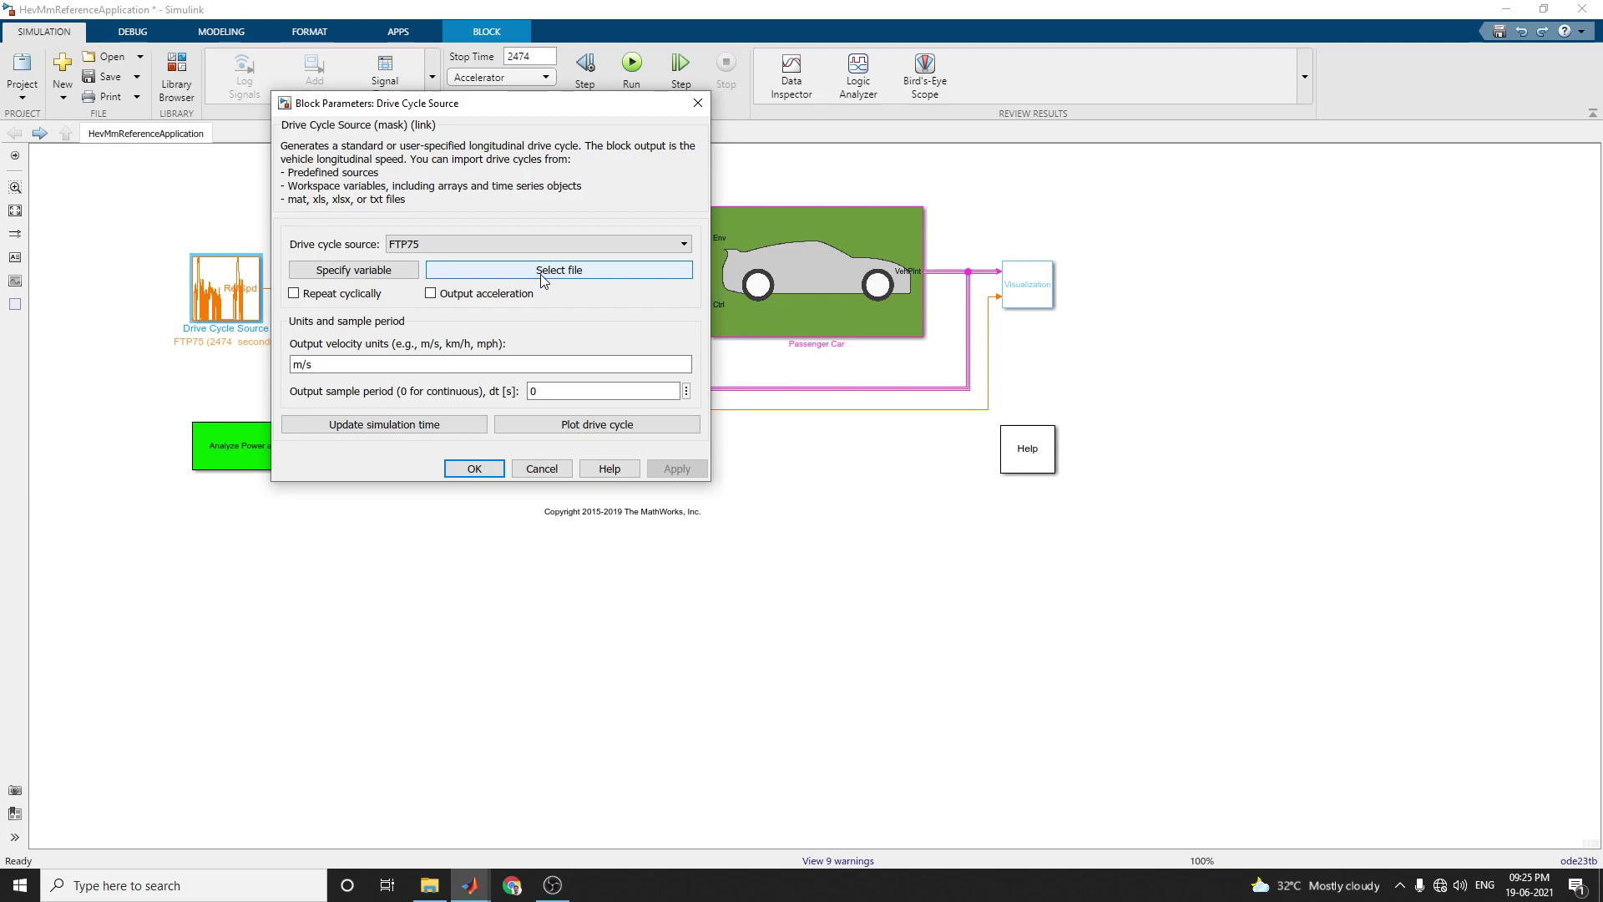
{"action": "left_click", "coordinate": [447, 245]}
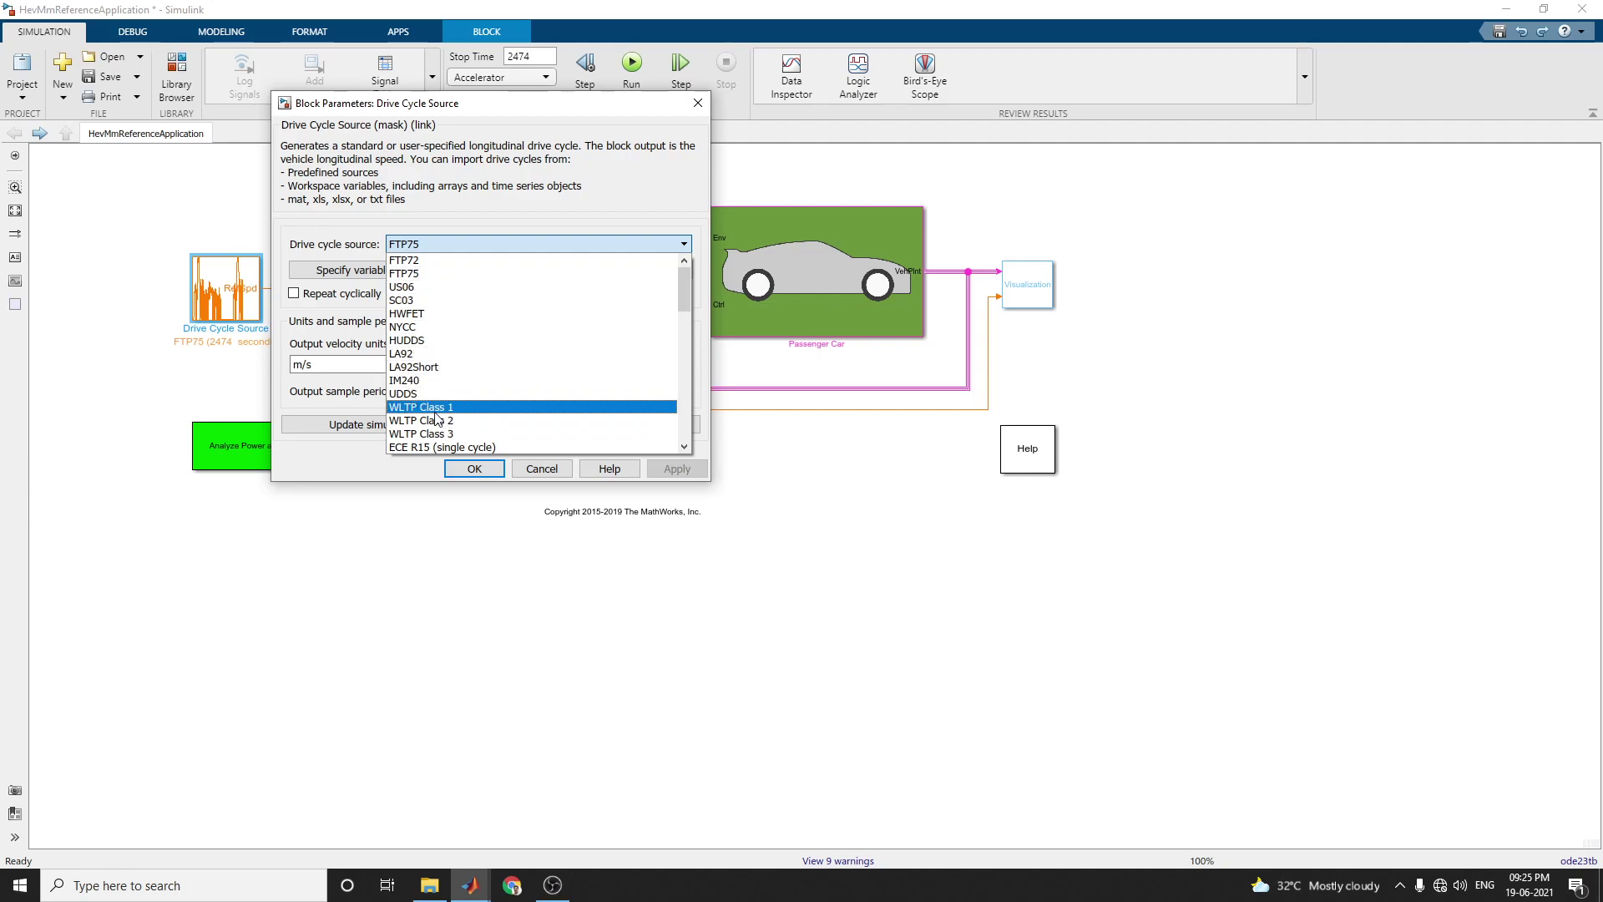
{"action": "scroll", "coordinate": [442, 439], "scroll_direction": "down", "scroll_amount": 3}
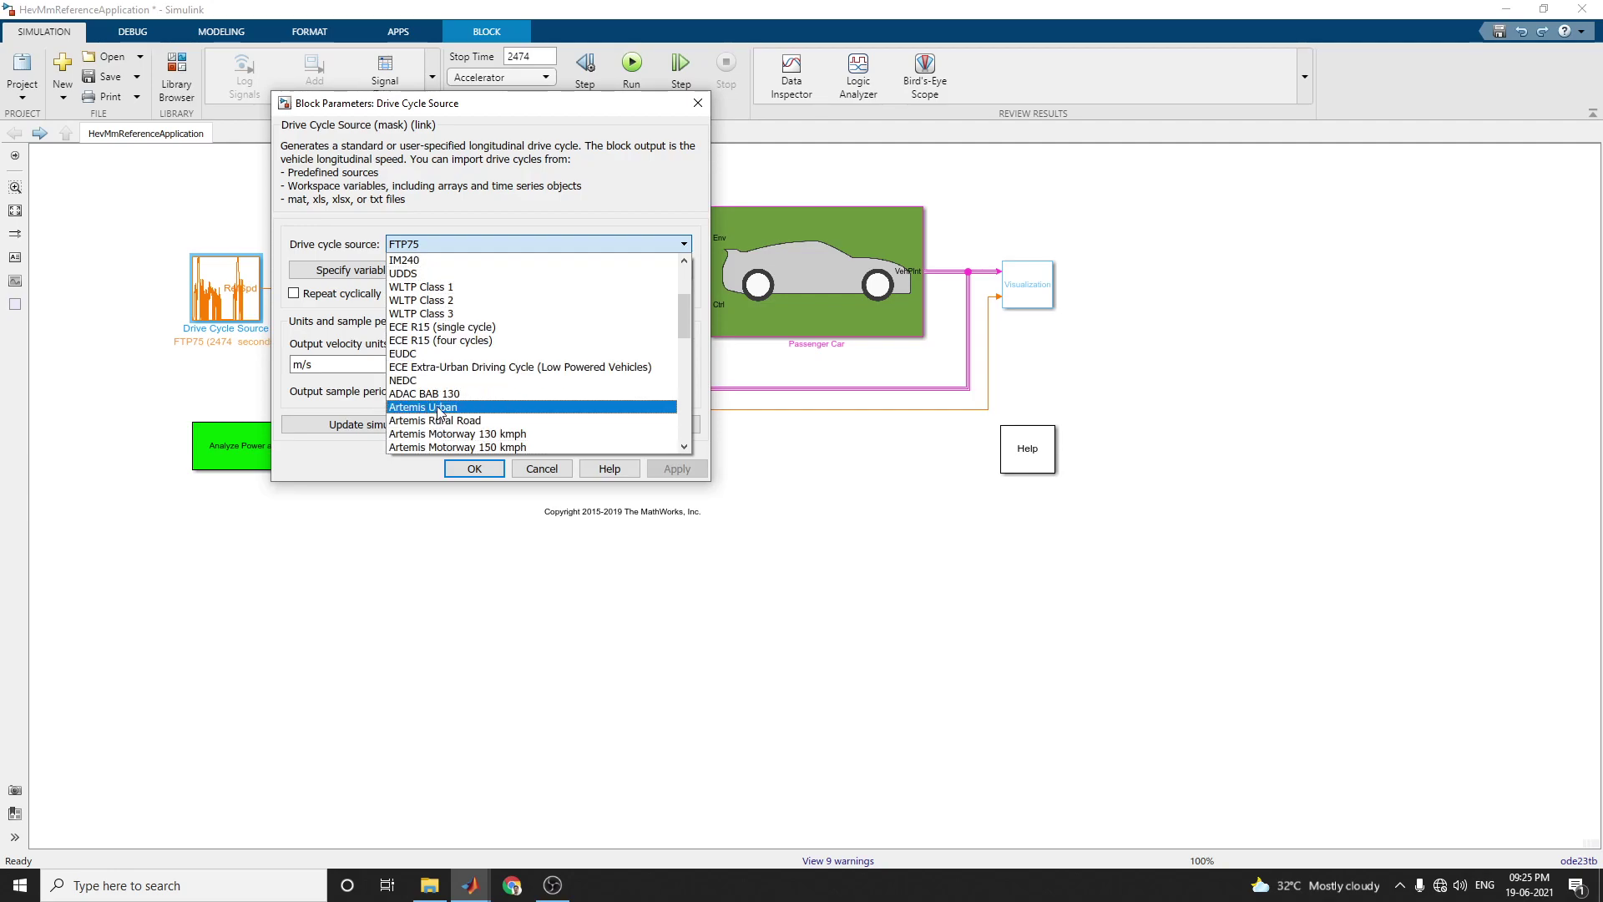
{"action": "scroll", "coordinate": [462, 397], "scroll_direction": "down", "scroll_amount": 1}
{"action": "scroll", "coordinate": [462, 397], "scroll_direction": "down", "scroll_amount": 10}
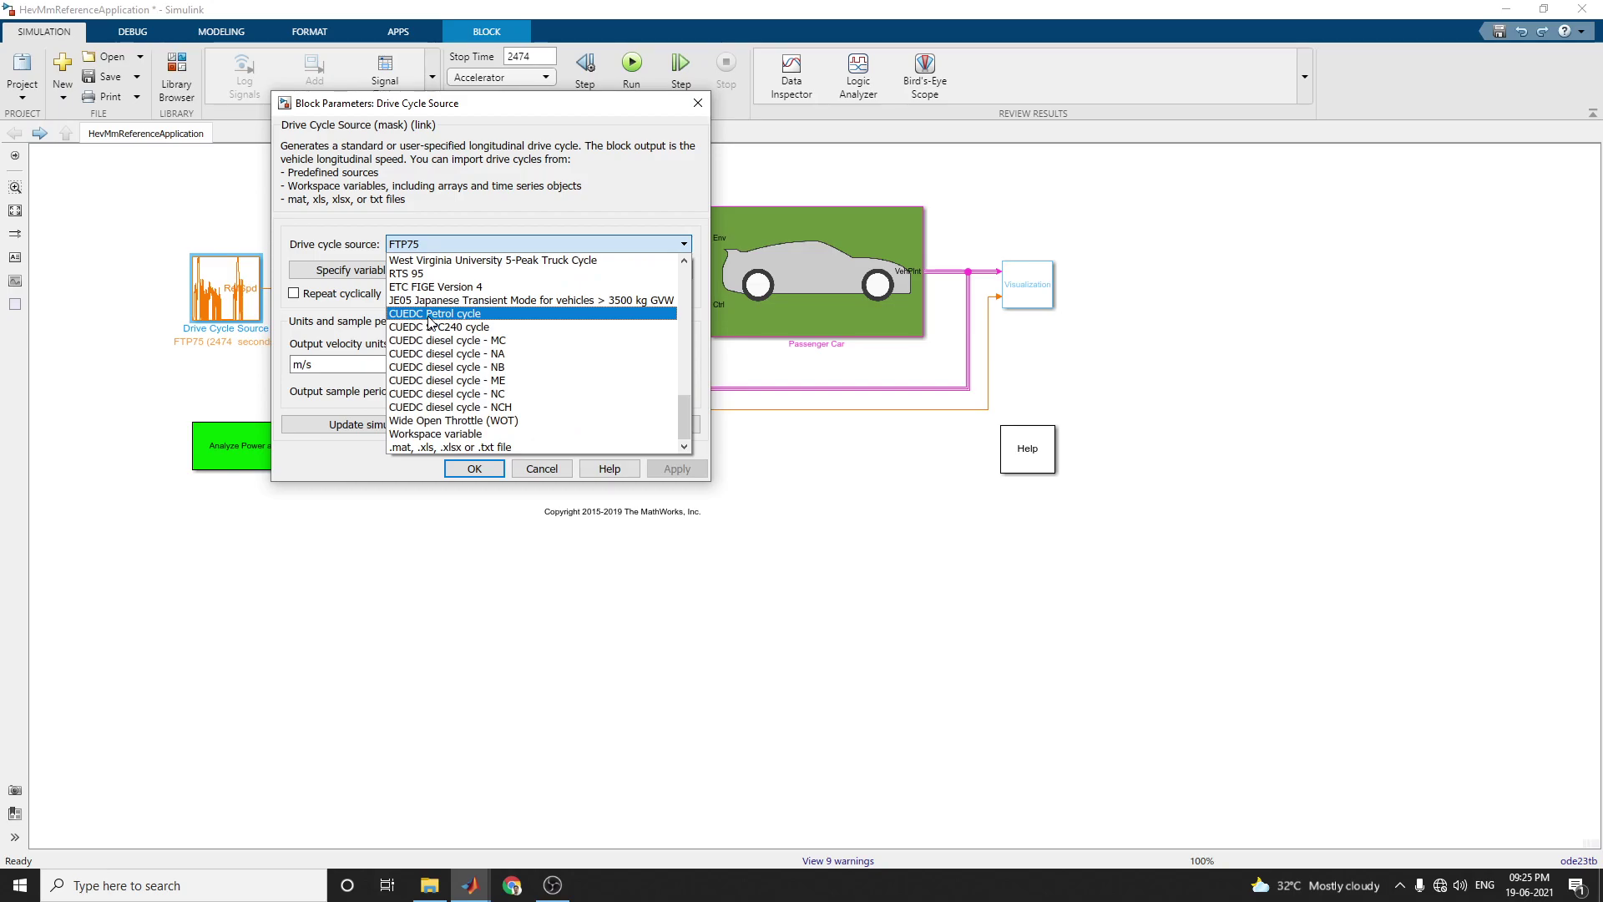
{"action": "scroll", "coordinate": [501, 419], "scroll_direction": "up", "scroll_amount": 3}
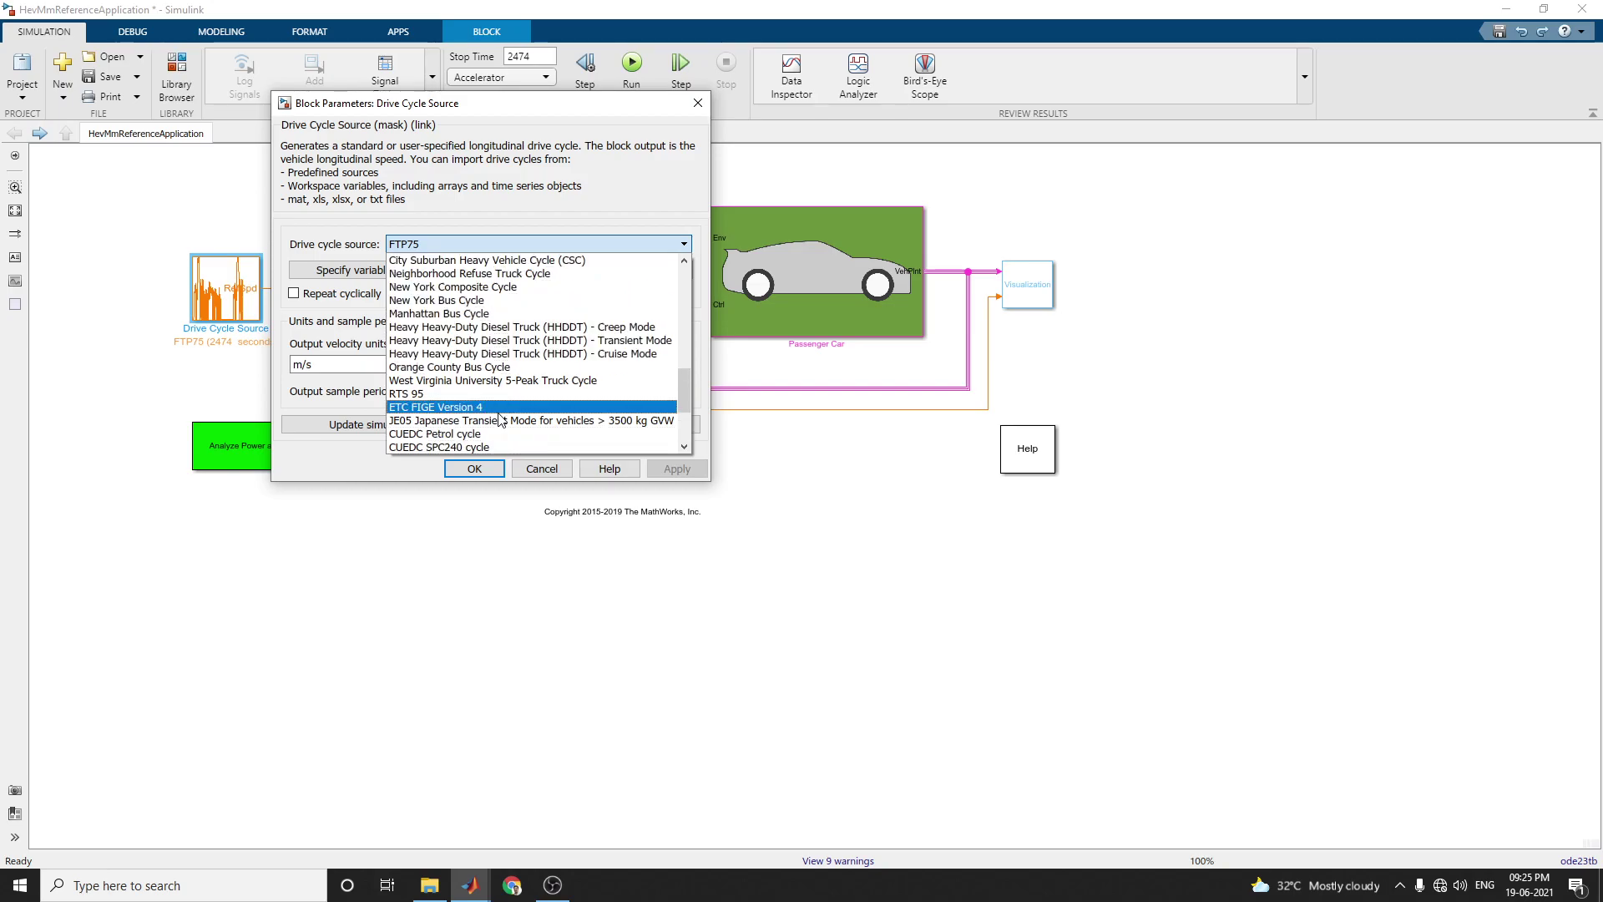
{"action": "scroll", "coordinate": [500, 420], "scroll_direction": "up", "scroll_amount": 2}
{"action": "scroll", "coordinate": [499, 419], "scroll_direction": "down", "scroll_amount": 5}
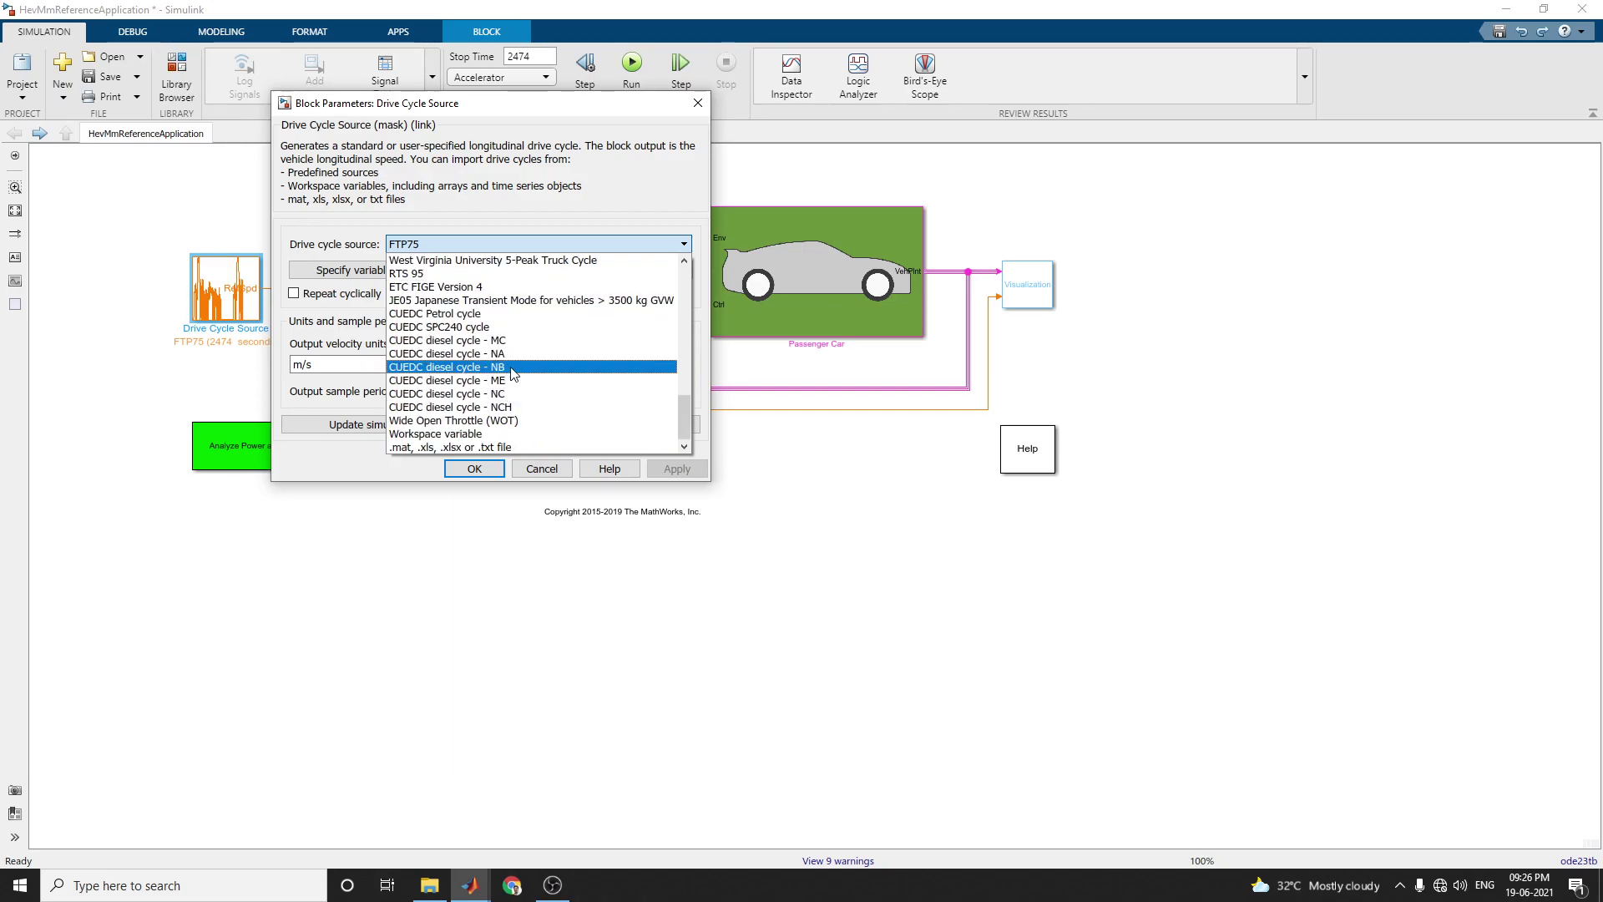
{"action": "left_click", "coordinate": [350, 230]}
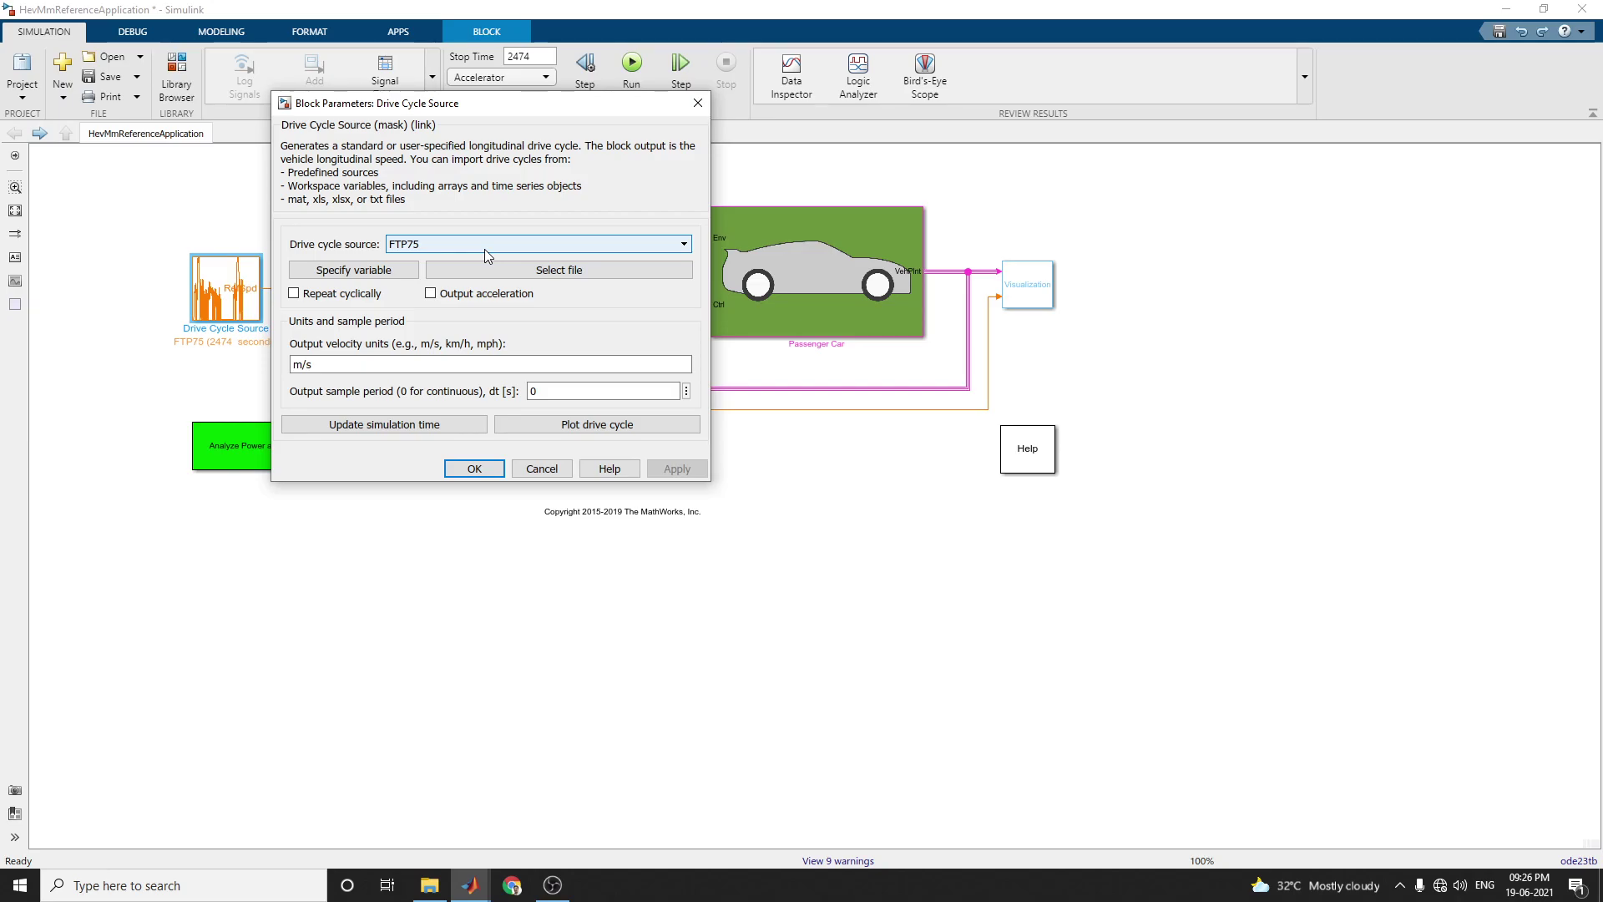
{"action": "left_click", "coordinate": [698, 102]}
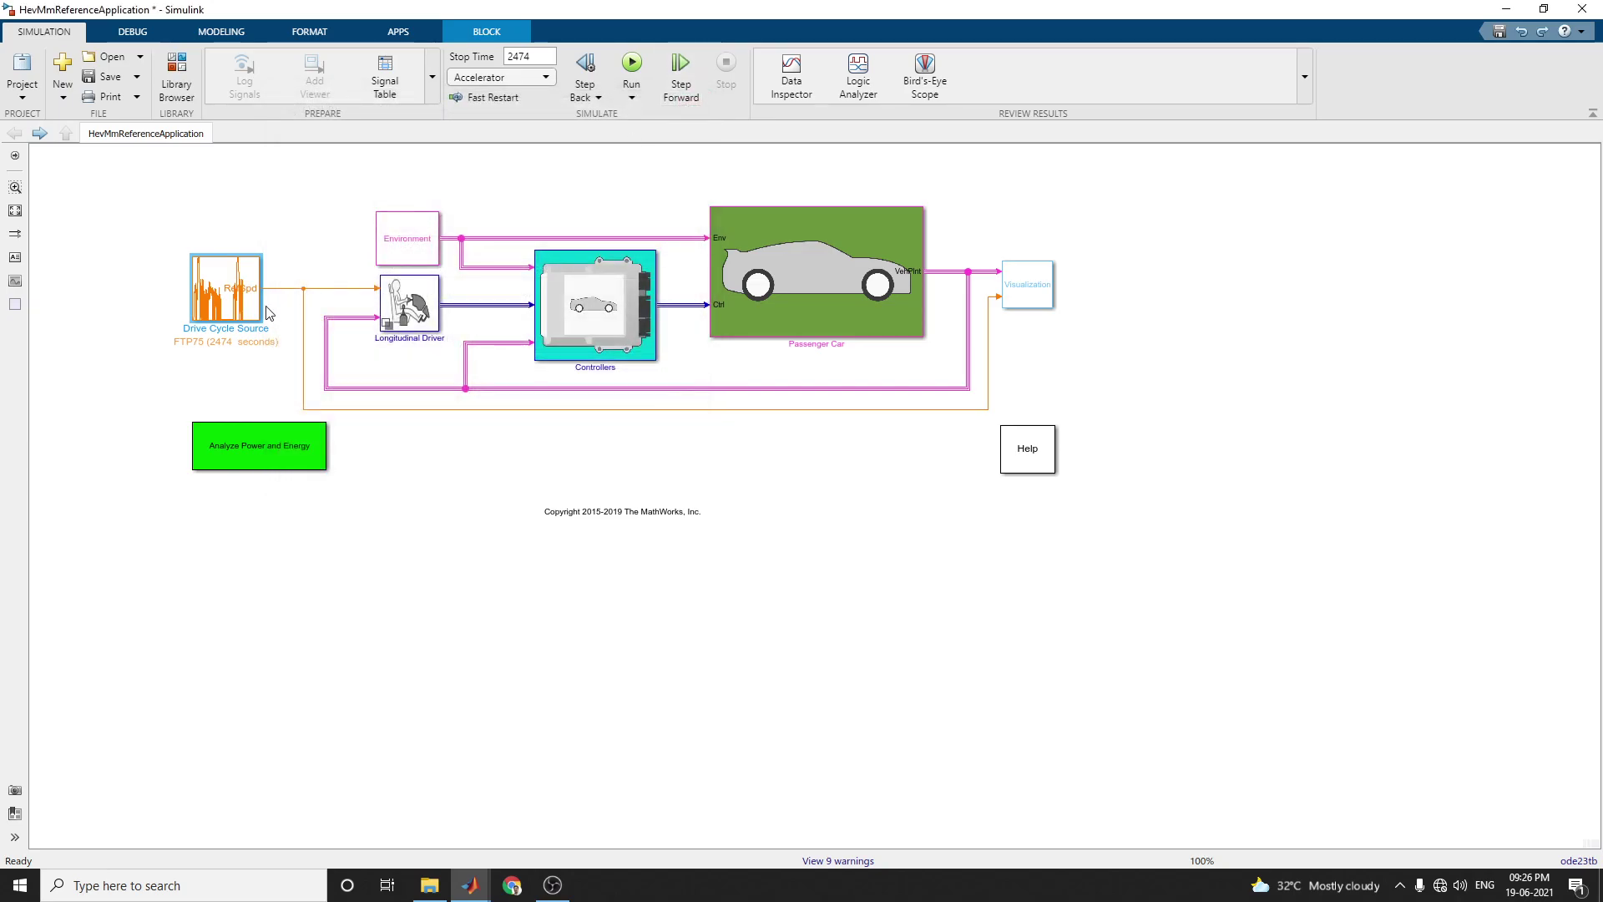
{"action": "left_click", "coordinate": [432, 258]}
{"action": "double_click", "coordinate": [434, 254]}
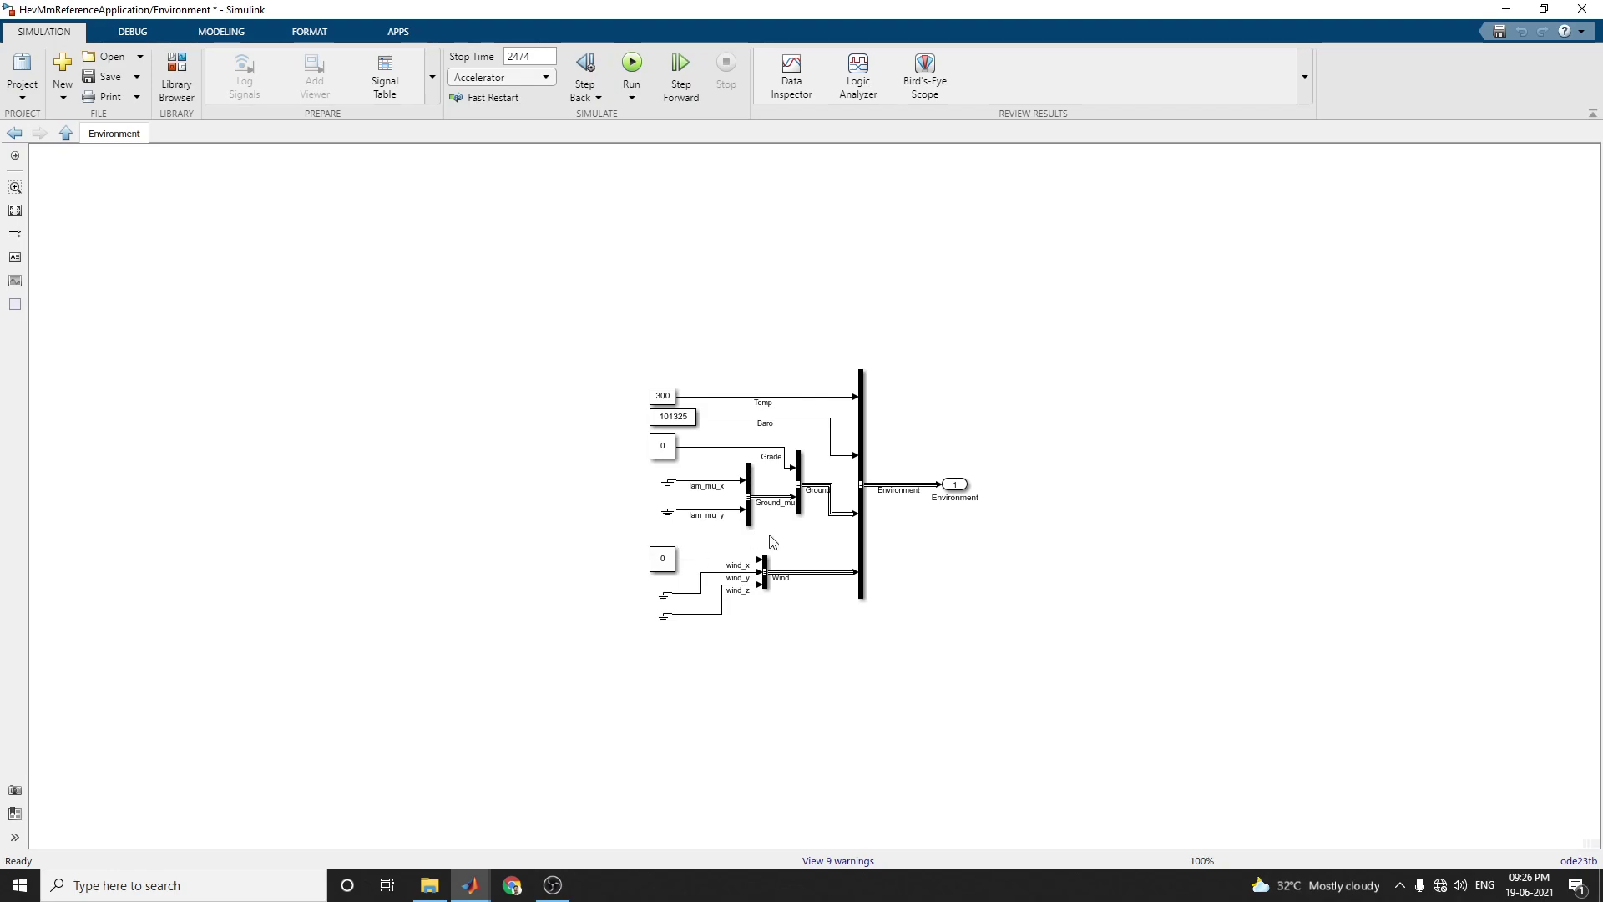
{"action": "left_click", "coordinate": [15, 135]}
{"action": "left_click", "coordinate": [410, 326]}
{"action": "double_click", "coordinate": [410, 326]}
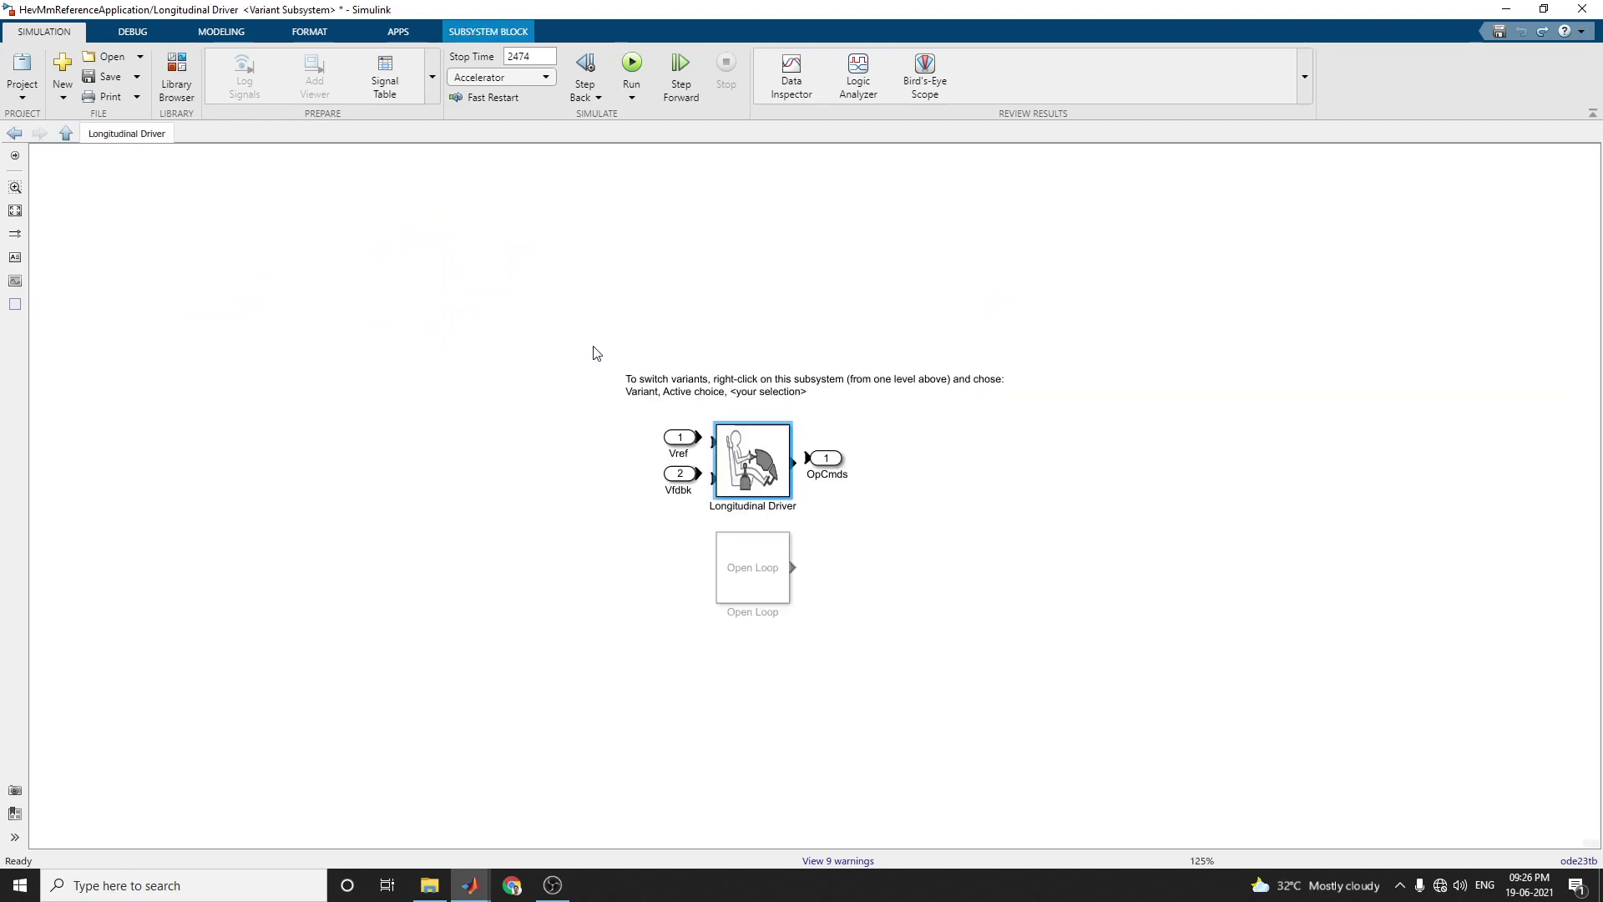
{"action": "double_click", "coordinate": [779, 469]}
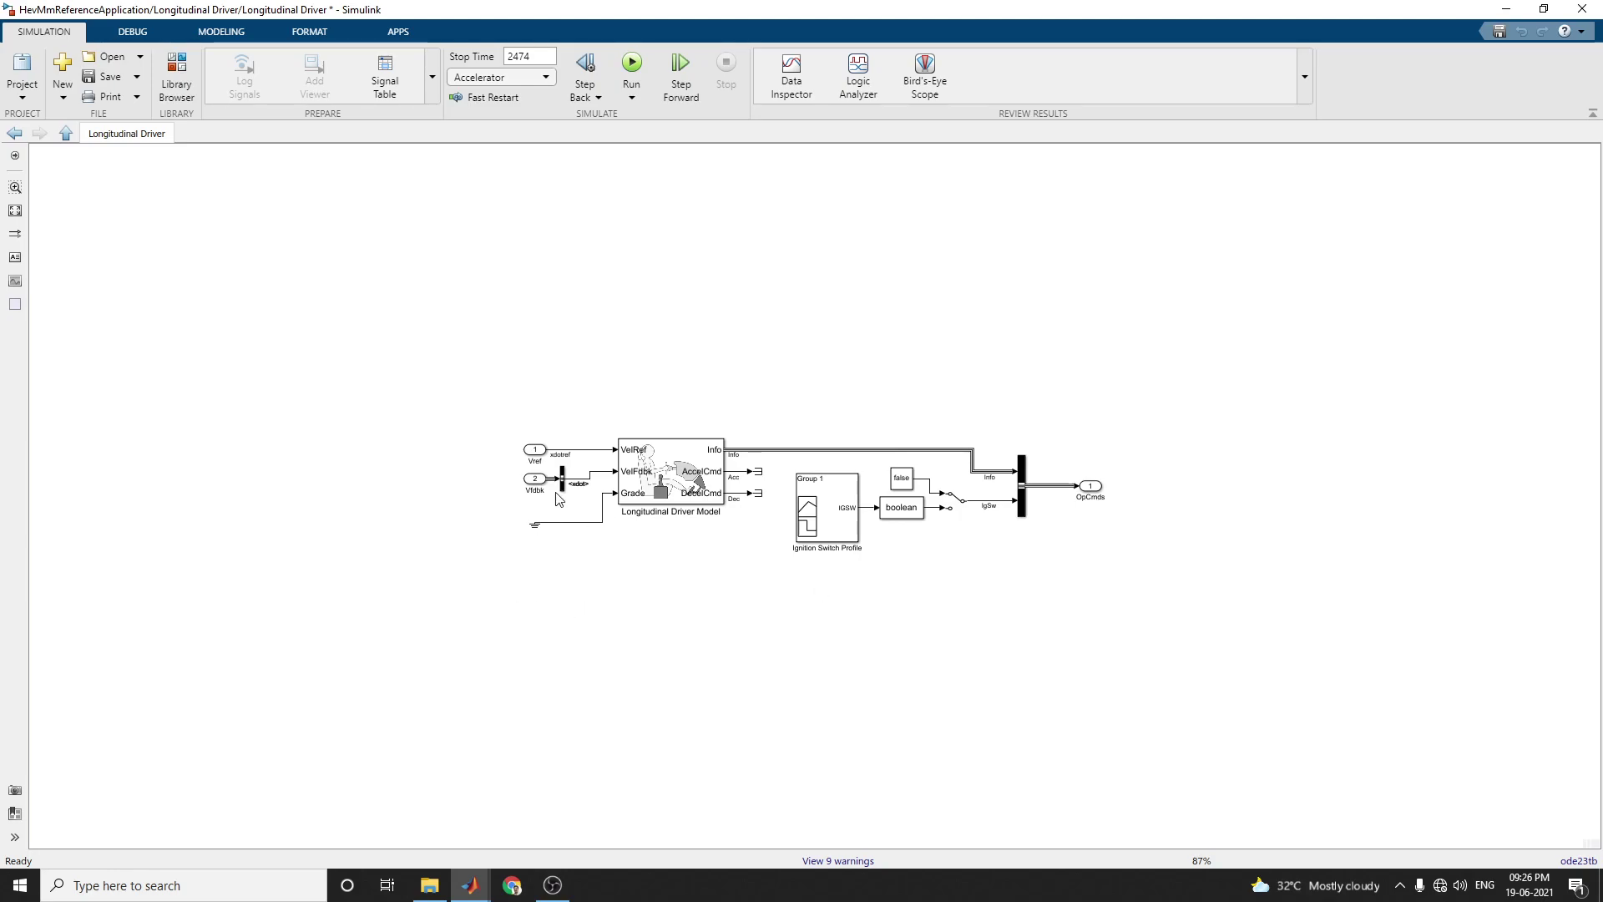
{"action": "left_click", "coordinate": [7, 134]}
{"action": "left_click", "coordinate": [7, 134]}
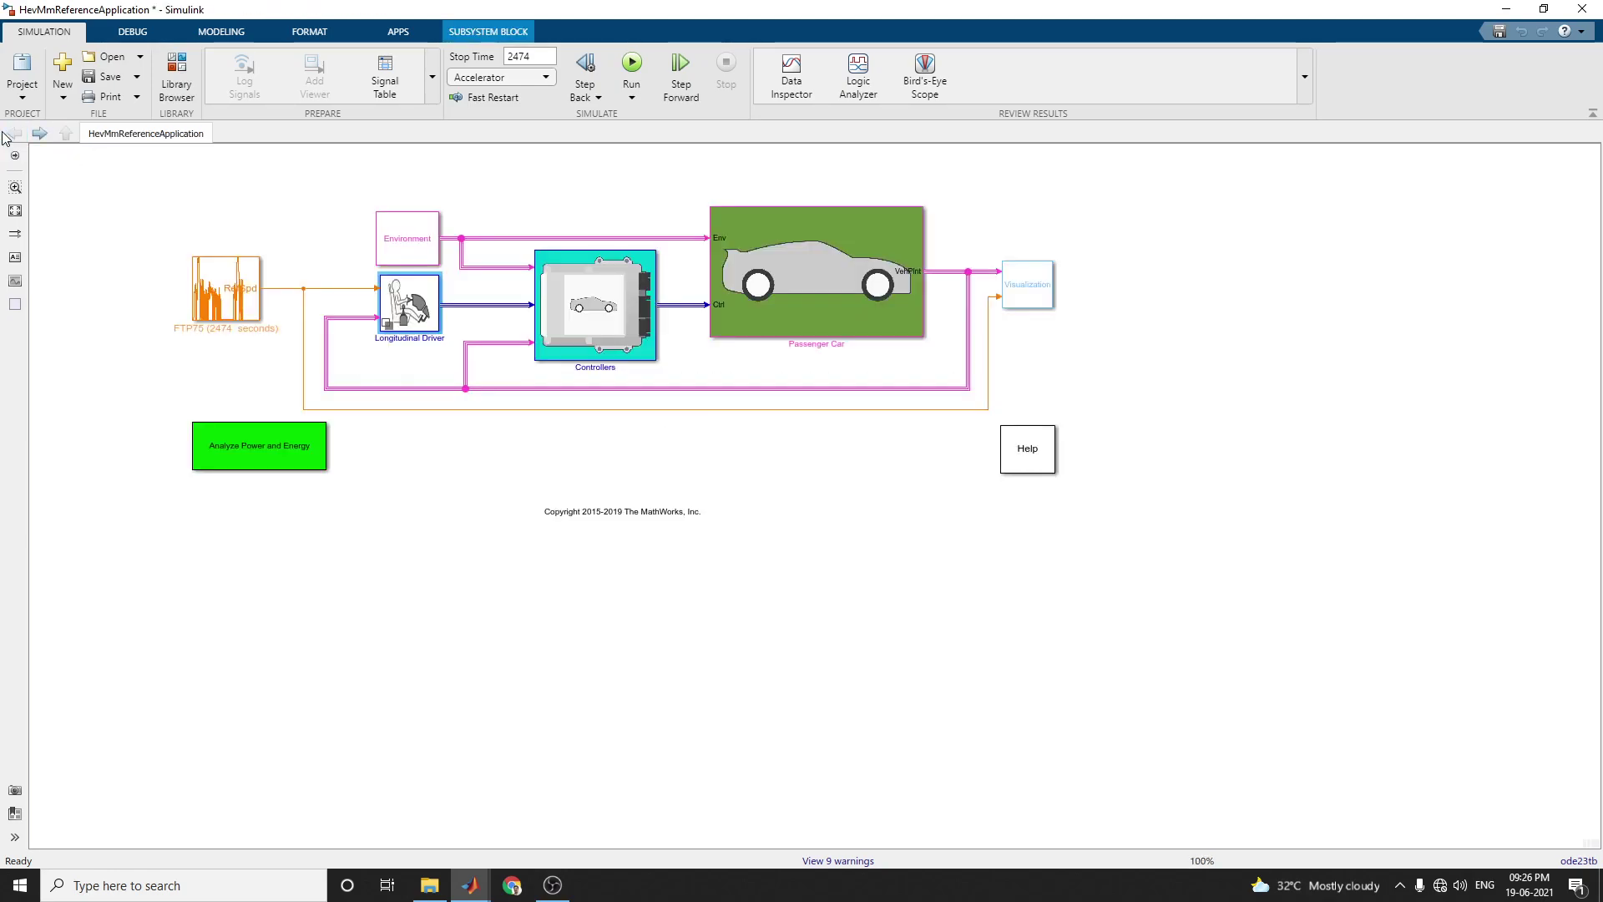
{"action": "double_click", "coordinate": [618, 332]}
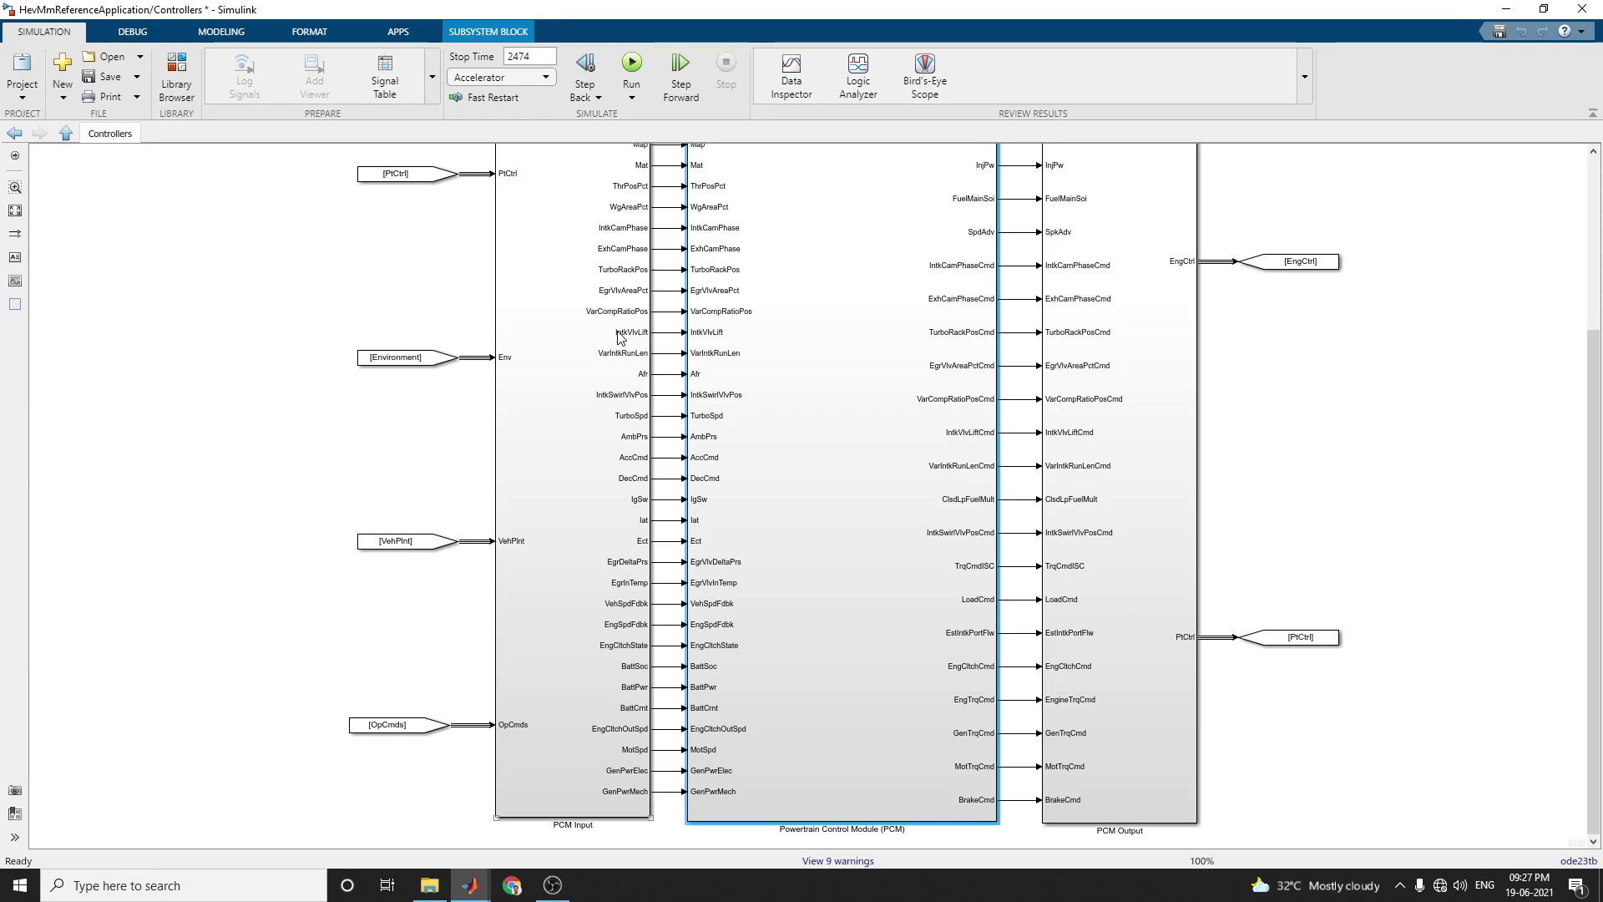
{"action": "scroll", "coordinate": [704, 585], "scroll_direction": "down", "scroll_amount": 3}
{"action": "scroll", "coordinate": [704, 585], "scroll_direction": "up", "scroll_amount": 3}
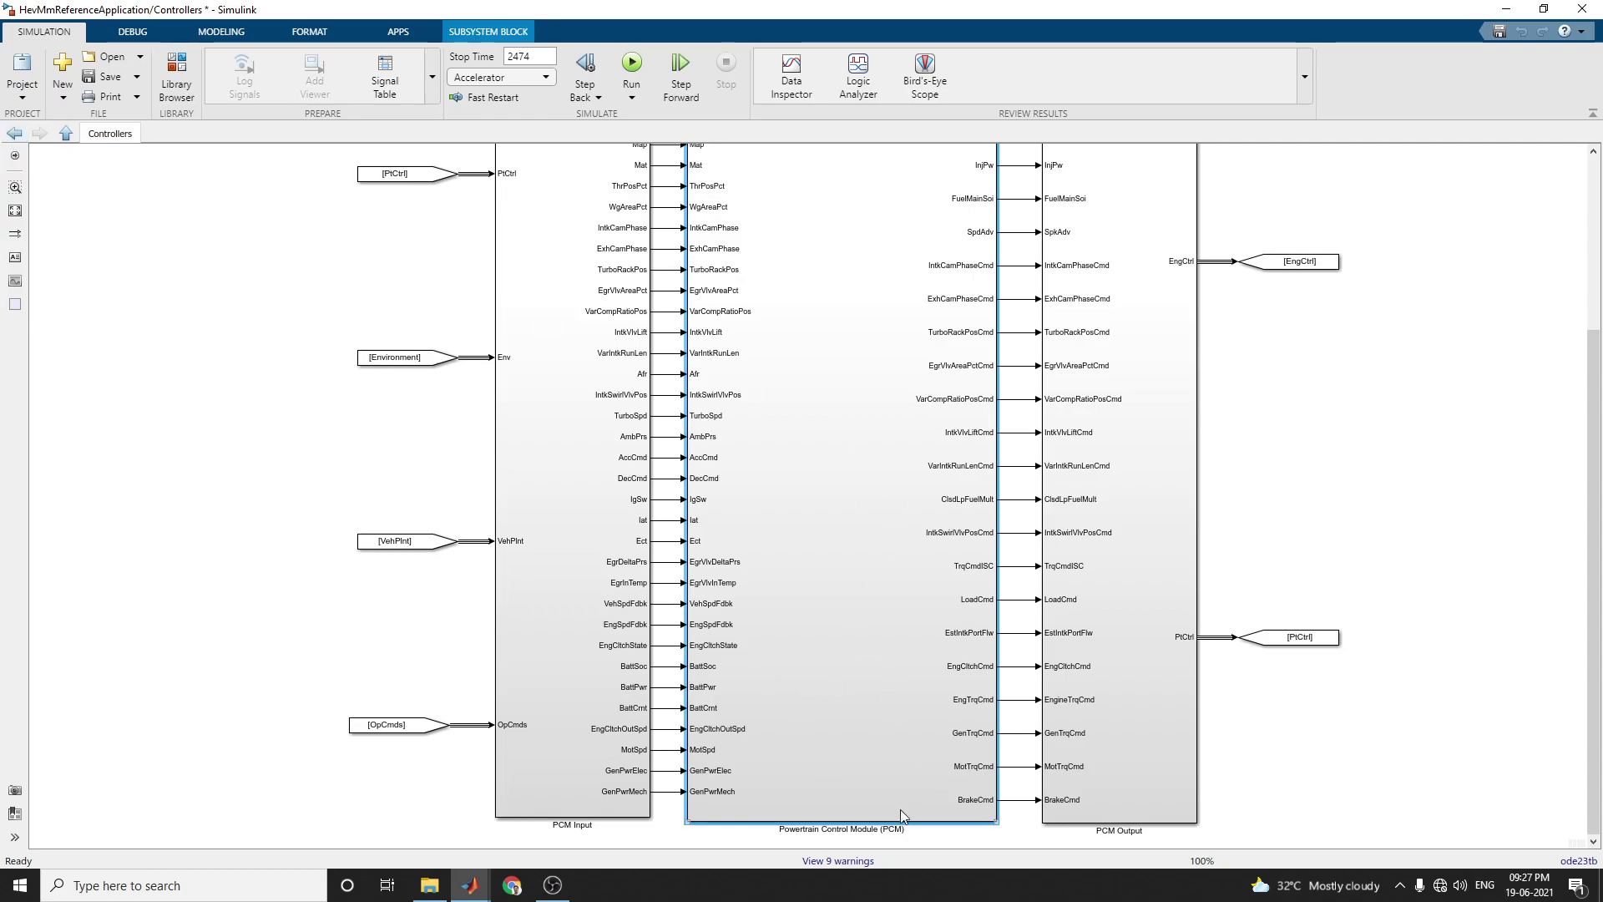
{"action": "left_click", "coordinate": [13, 136]}
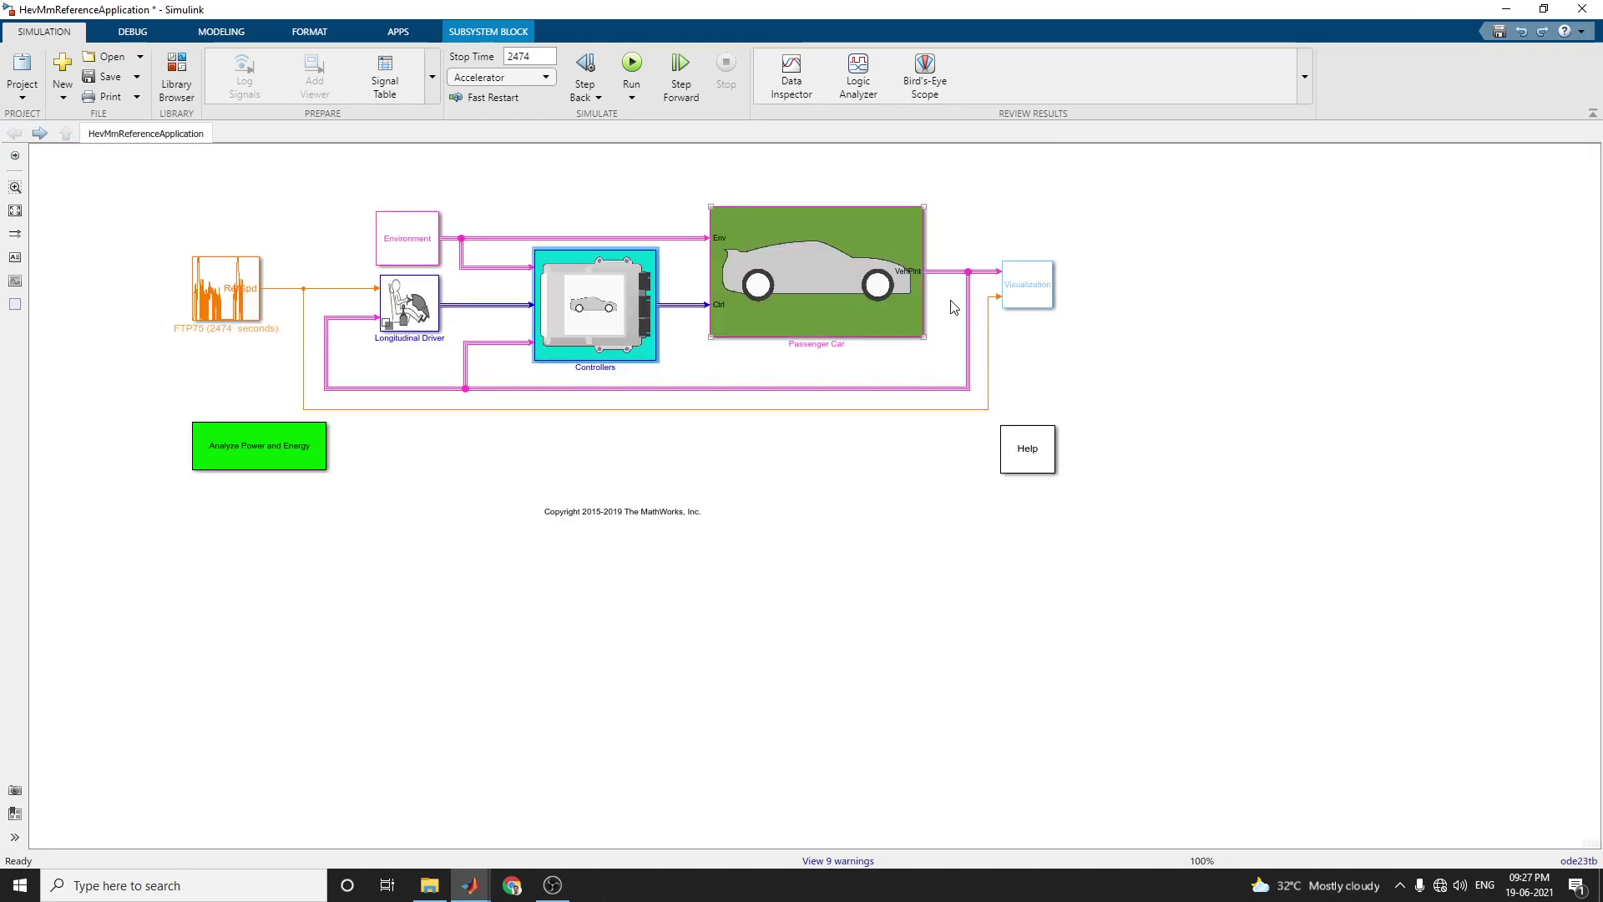
Reopen Passenger Car to view its Electric Plant and Drivetrain, then return to the top level
{"action": "double_click", "coordinate": [817, 313]}
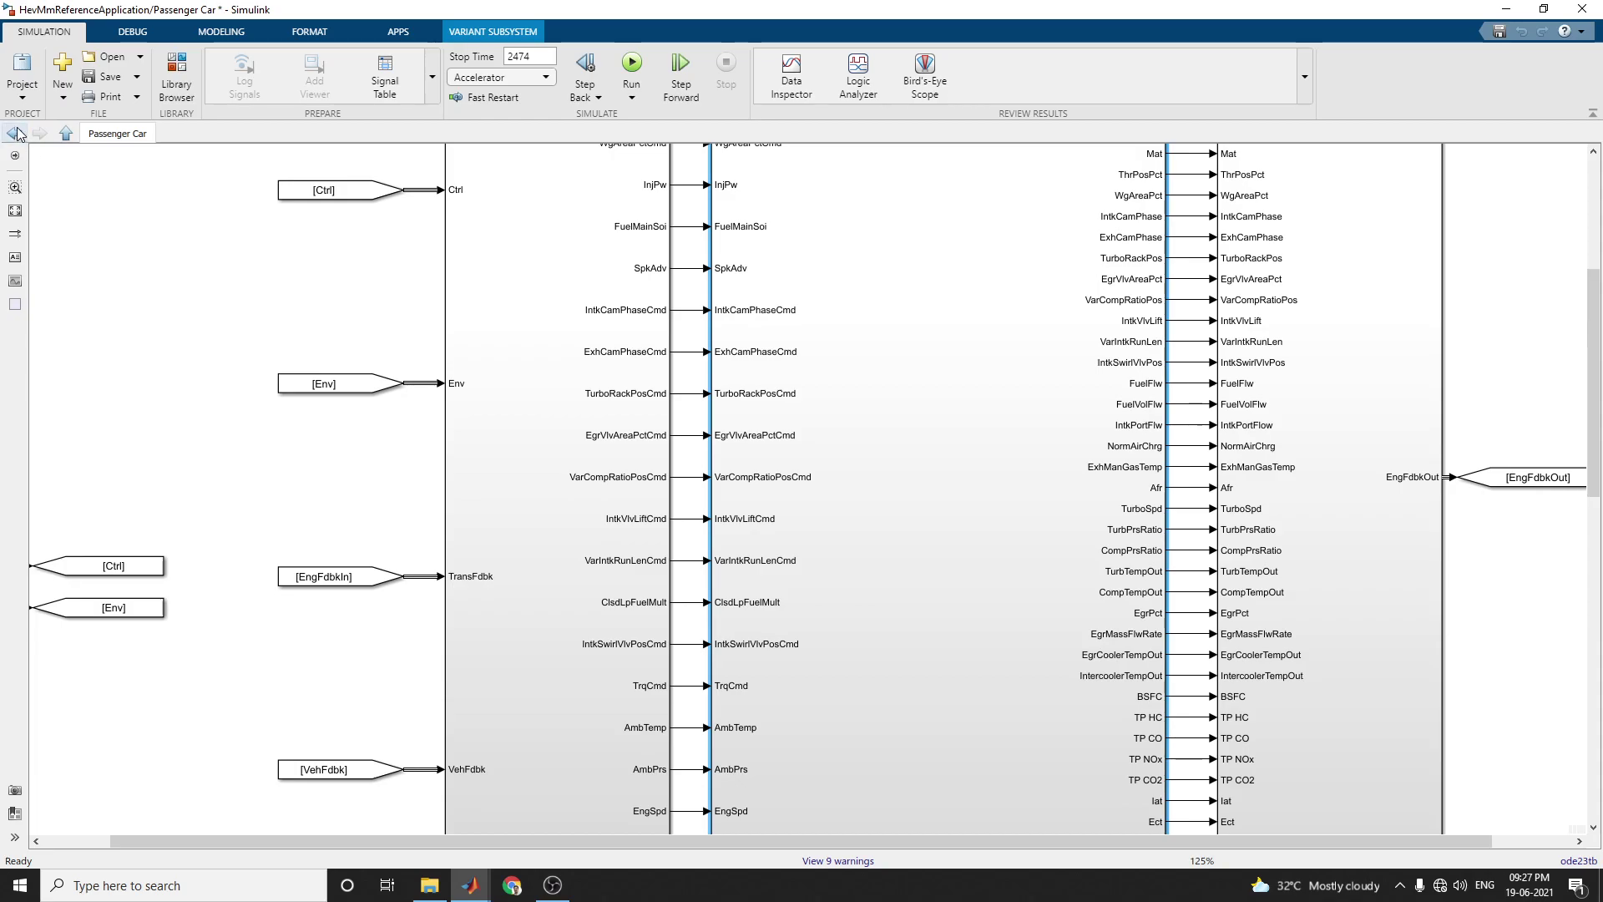
{"action": "left_click", "coordinate": [15, 134]}
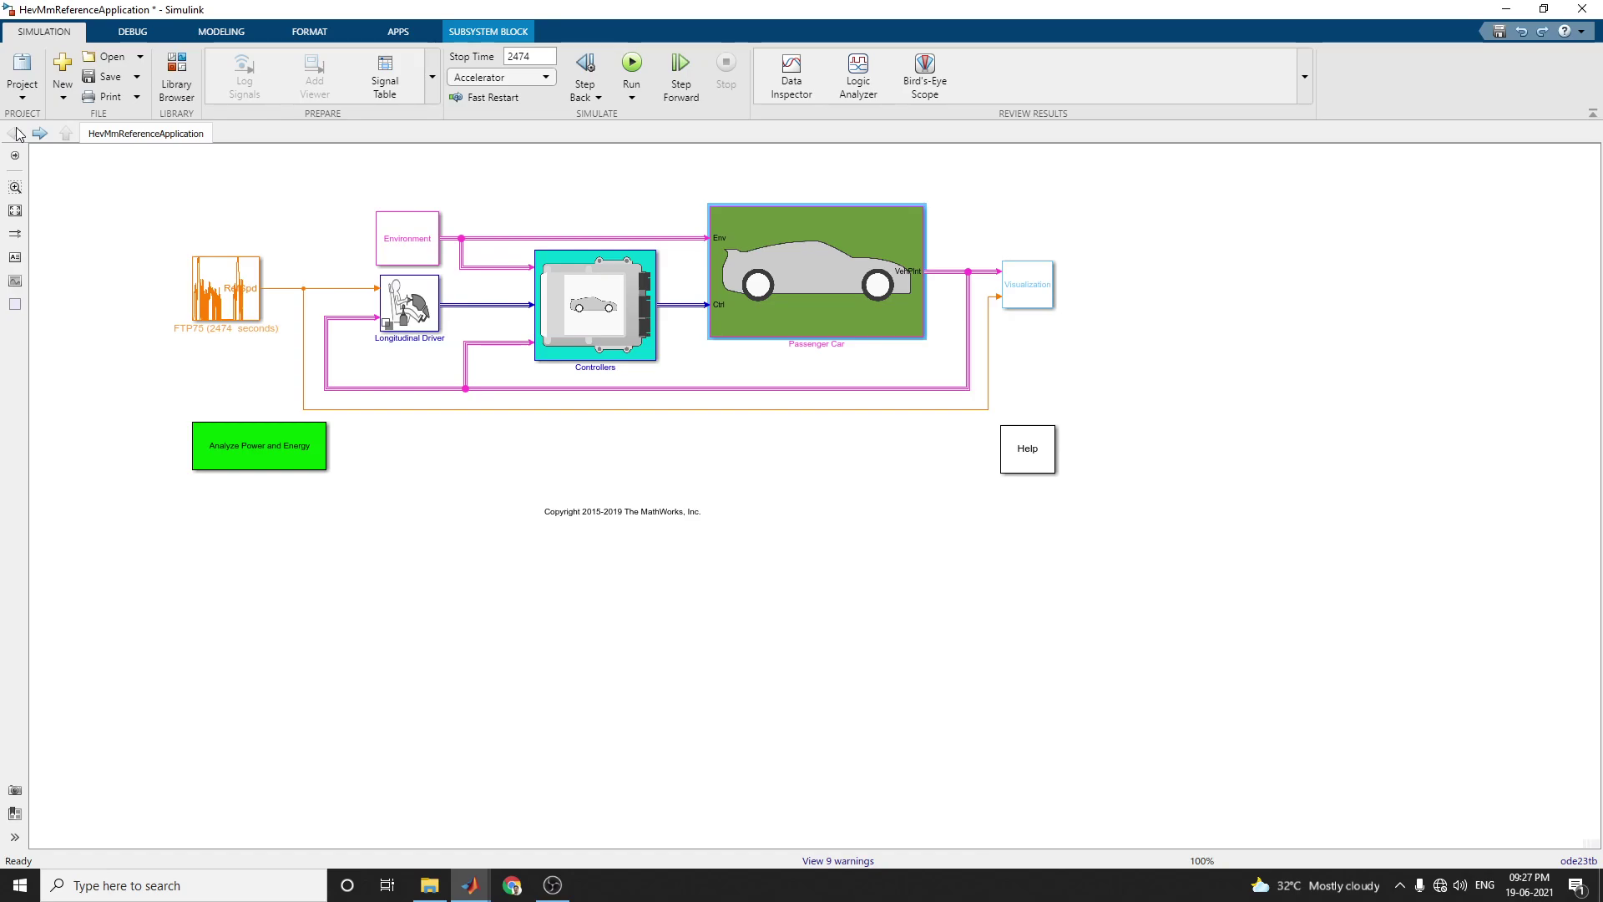
{"action": "double_click", "coordinate": [825, 267]}
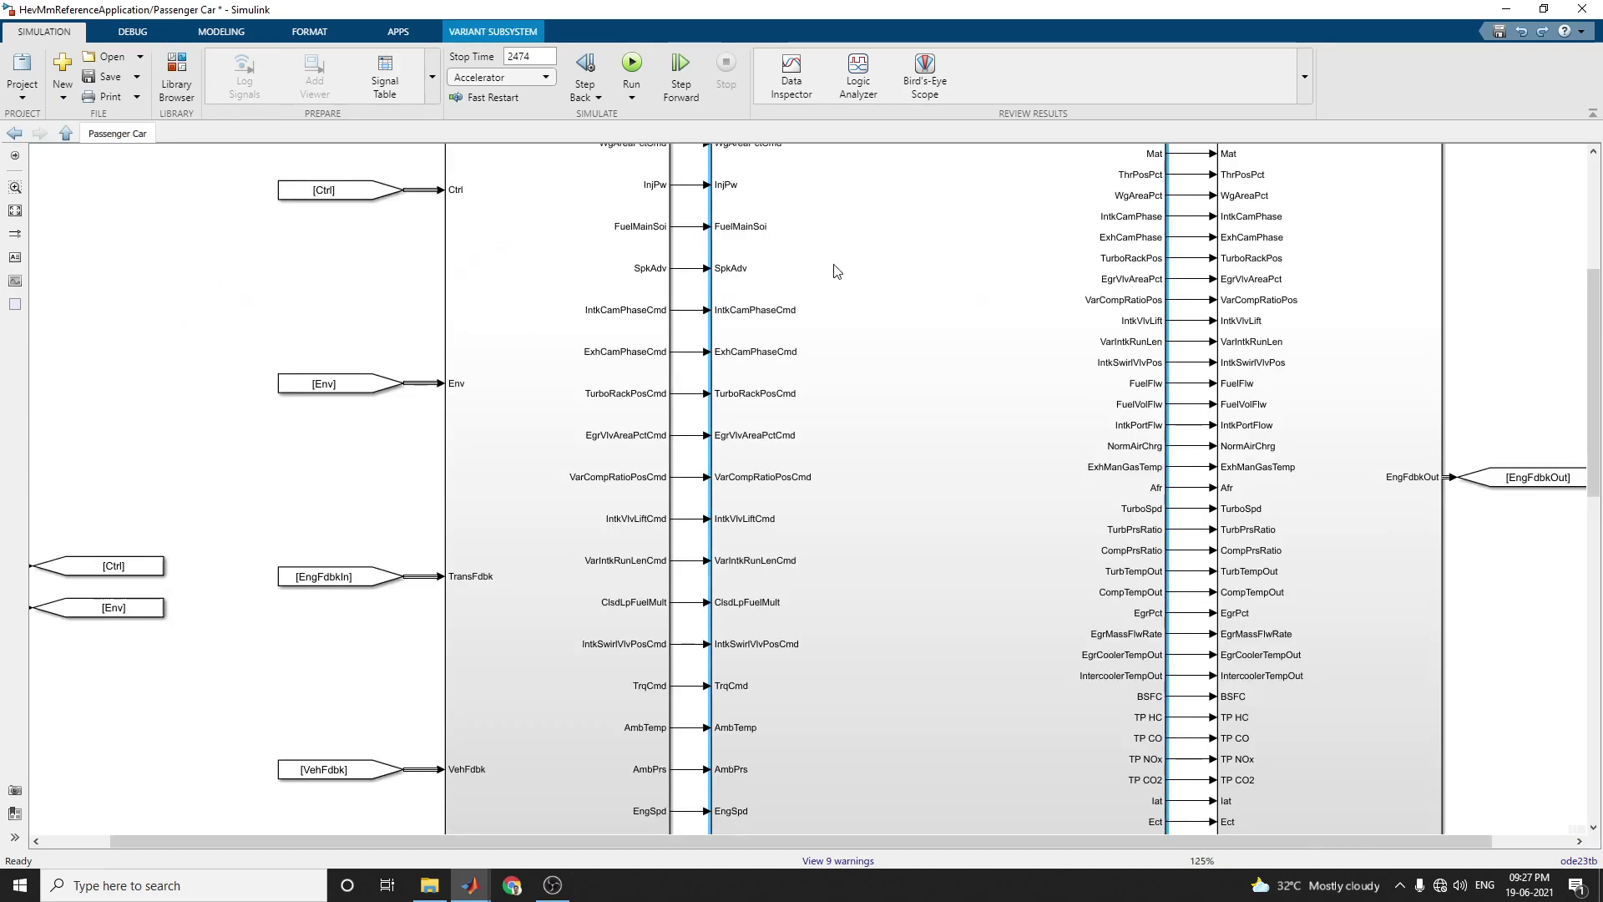
{"action": "scroll", "coordinate": [835, 269], "scroll_direction": "down", "scroll_amount": 2}
{"action": "left_click_drag", "start_coordinate": [1589, 391], "coordinate": [1573, 665]}
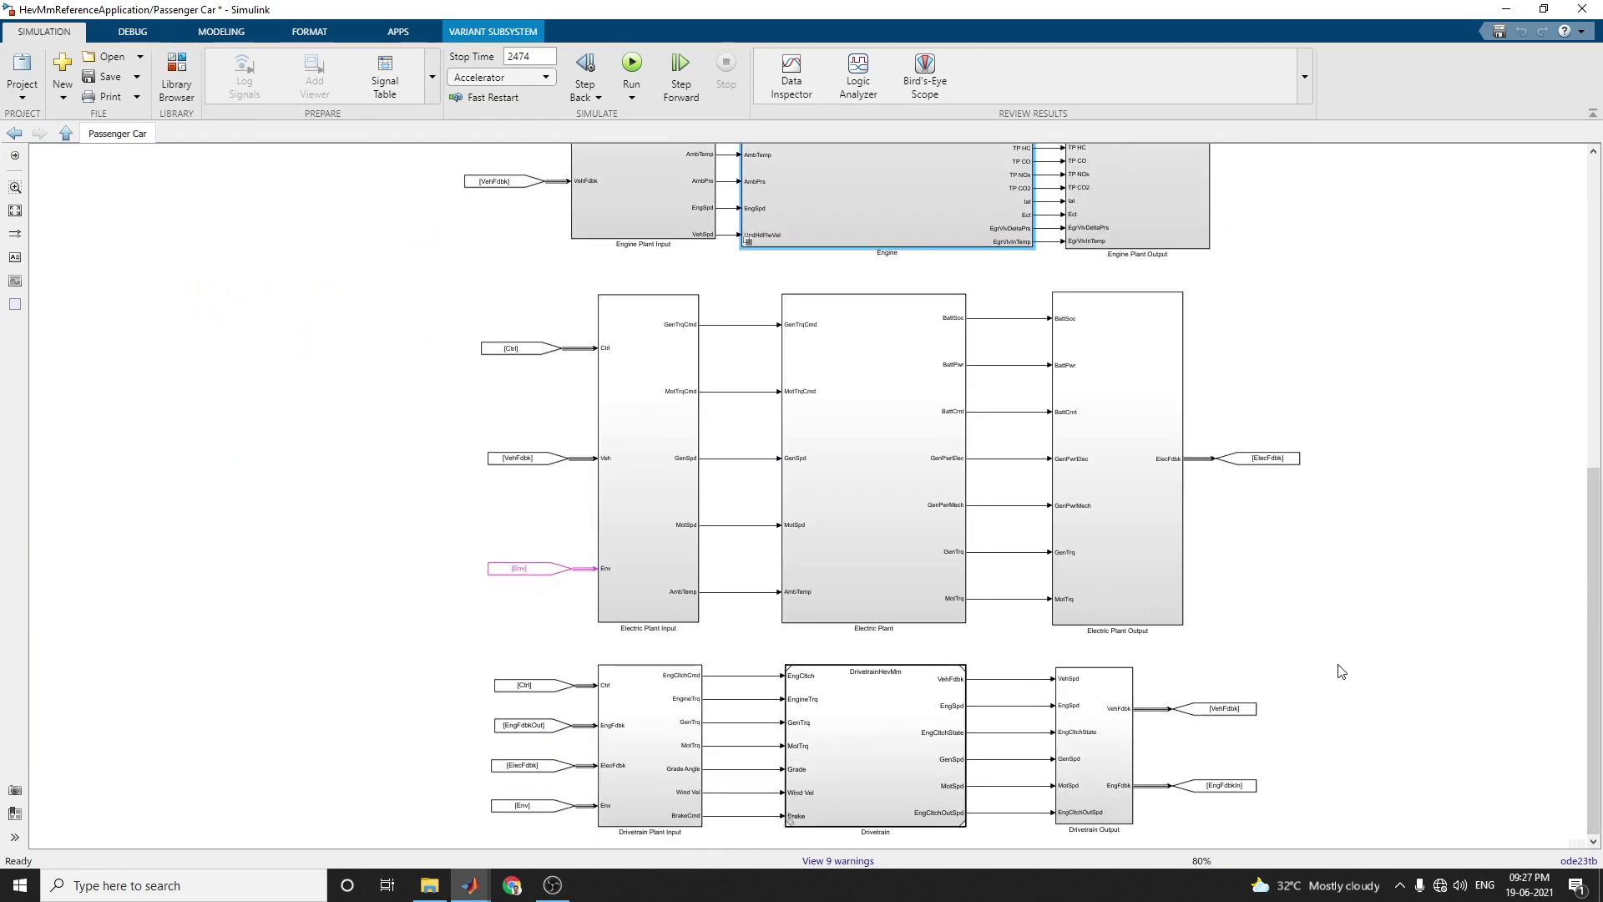
{"action": "left_click", "coordinate": [16, 134]}
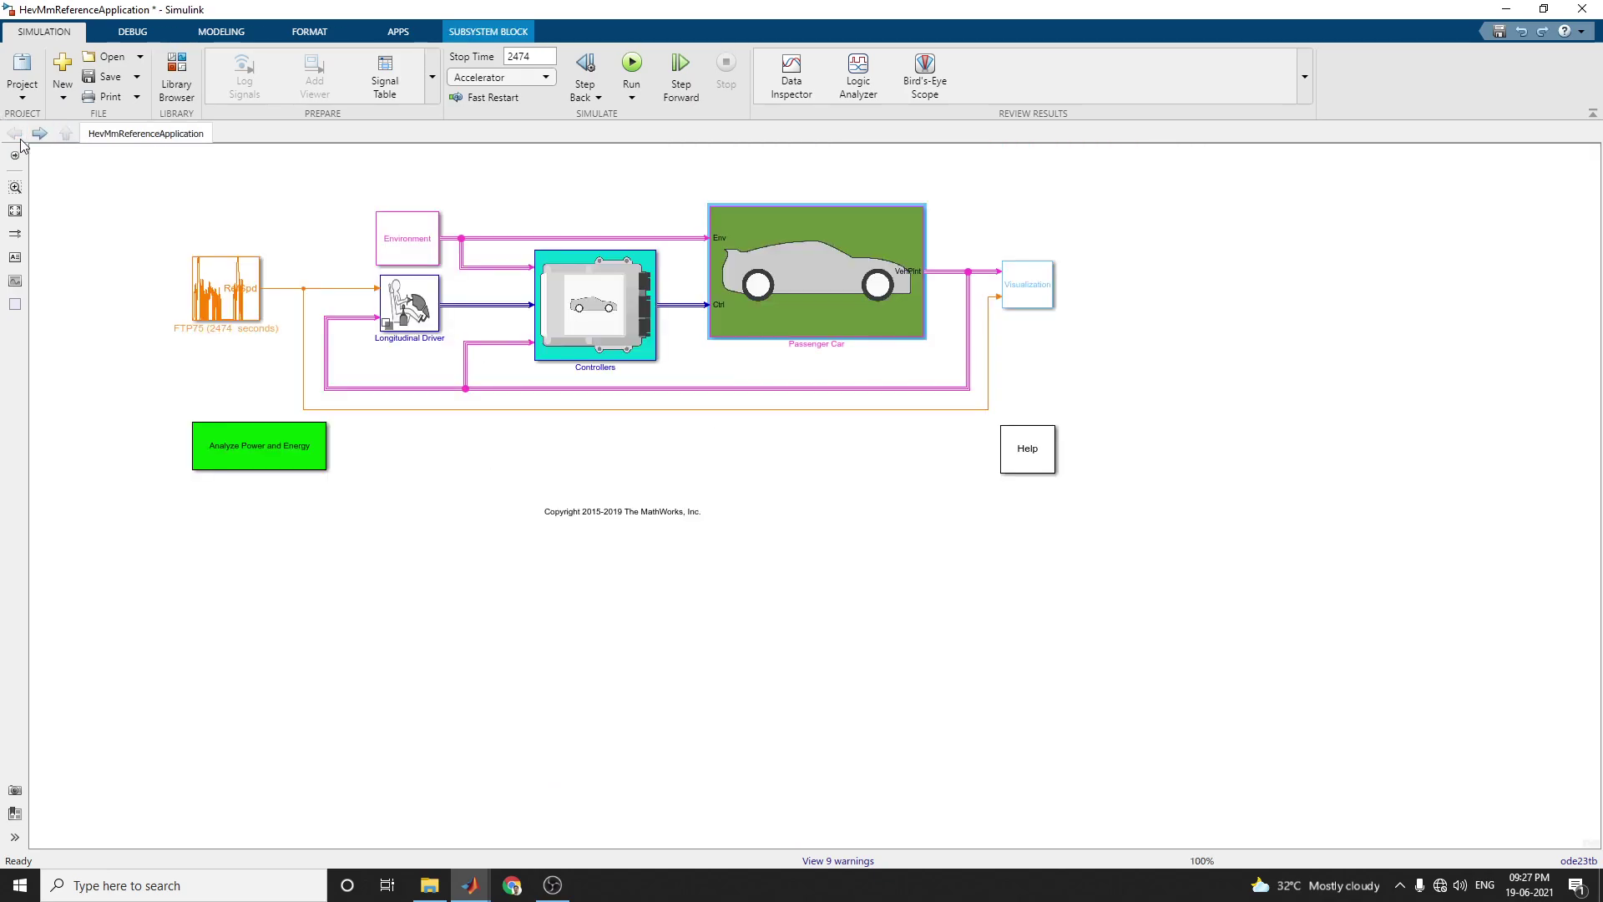
{"action": "left_click", "coordinate": [1036, 306]}
{"action": "double_click", "coordinate": [1037, 305]}
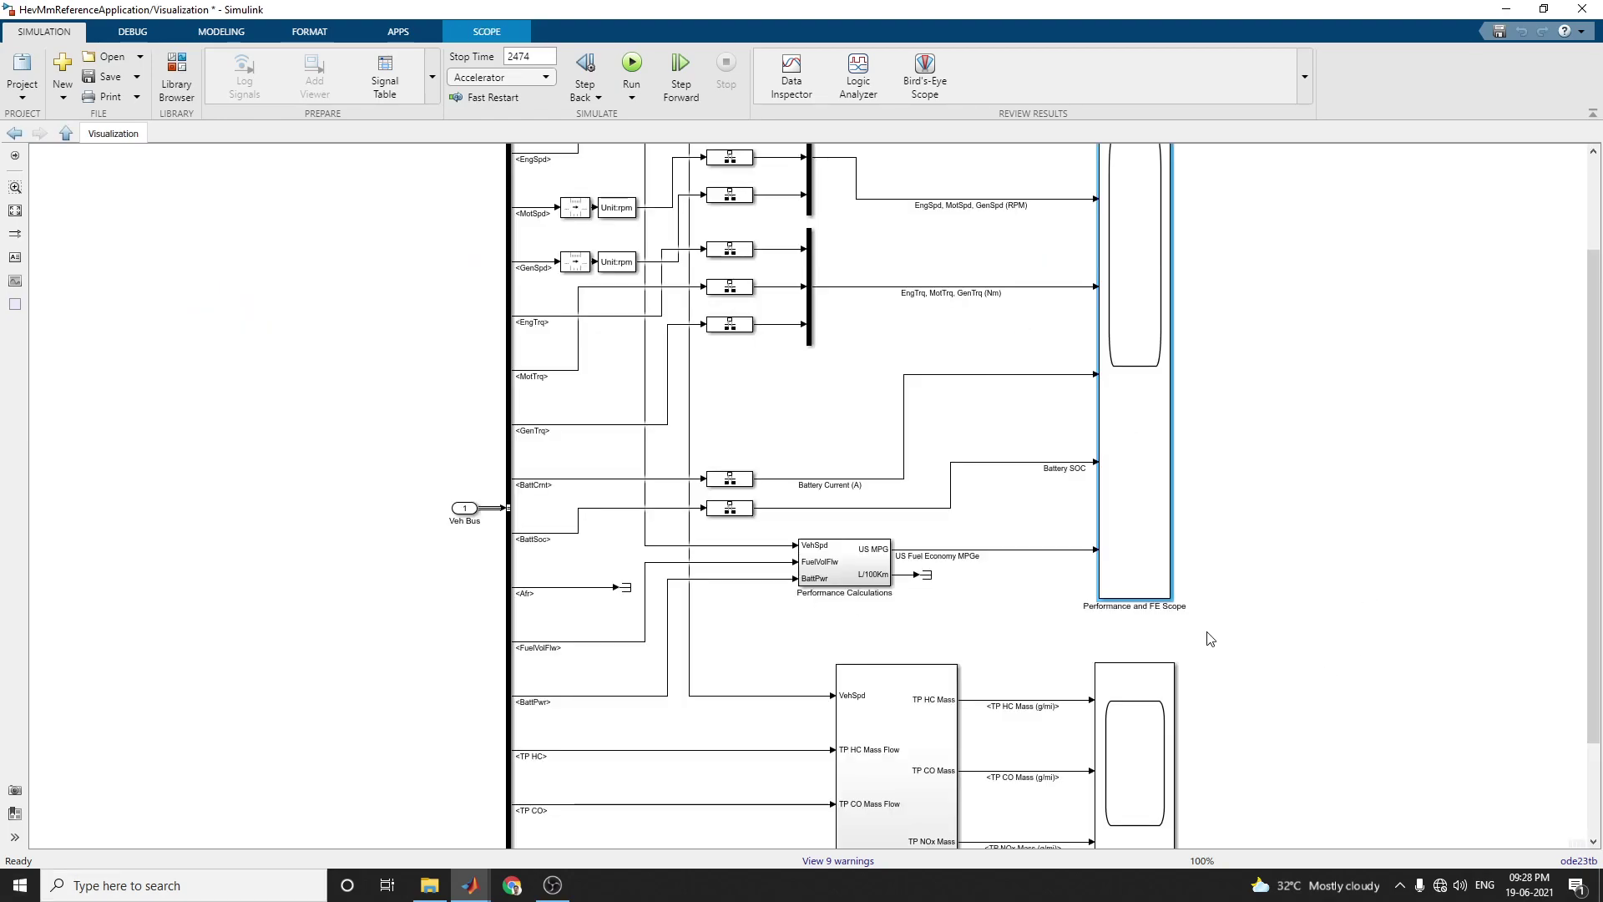
{"action": "left_click_drag", "start_coordinate": [1598, 438], "coordinate": [1599, 364]}
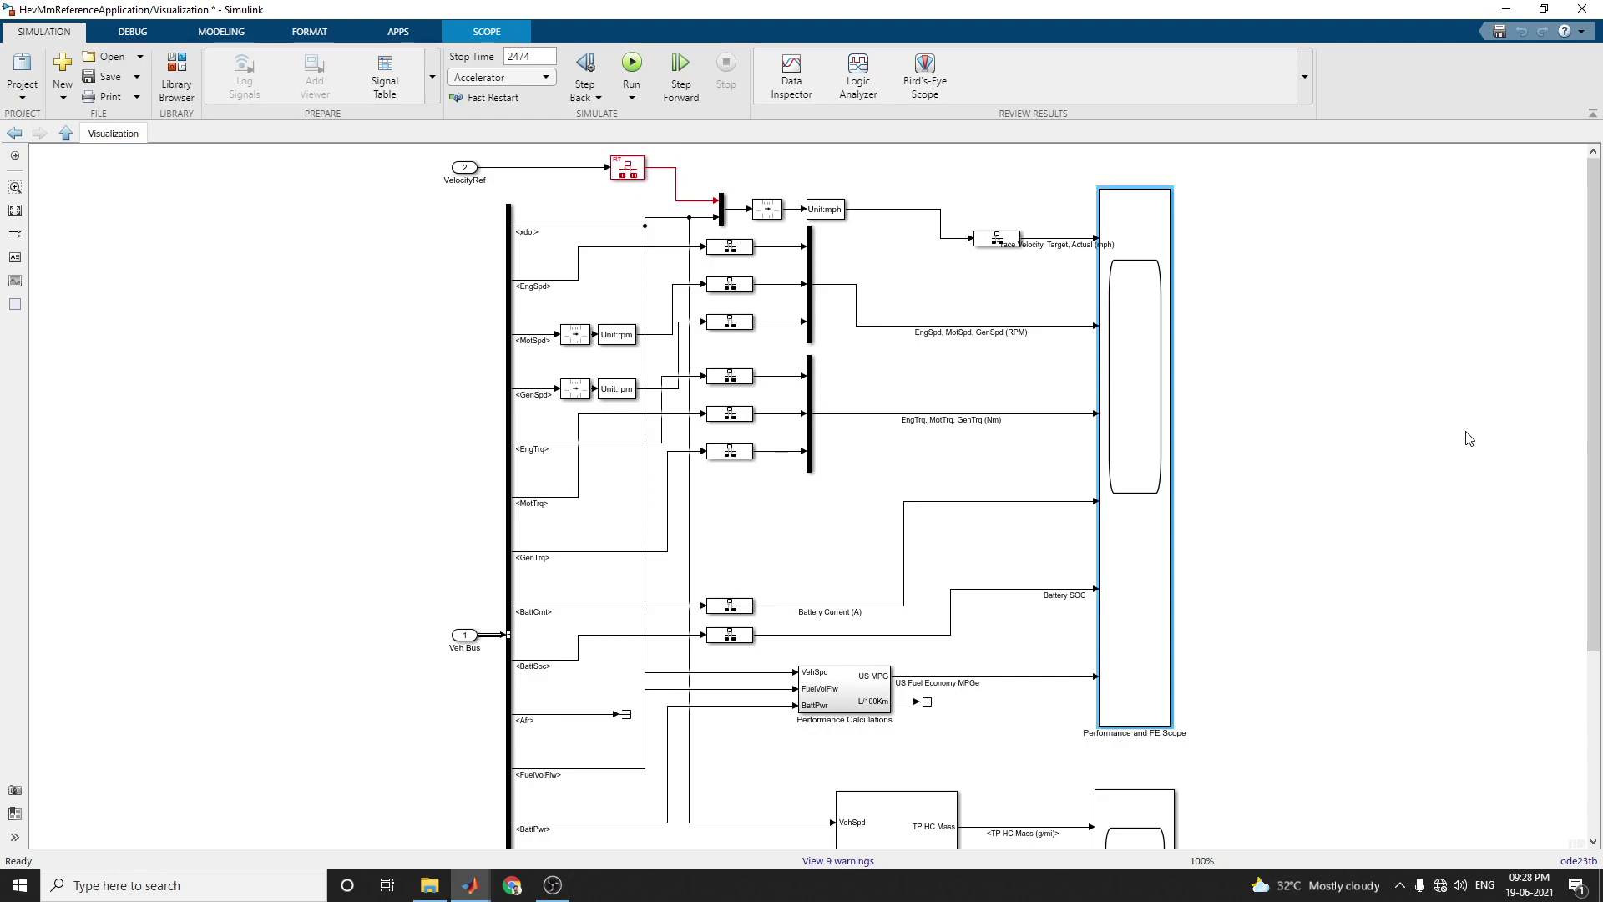
{"action": "left_click_drag", "start_coordinate": [1593, 460], "coordinate": [1585, 541]}
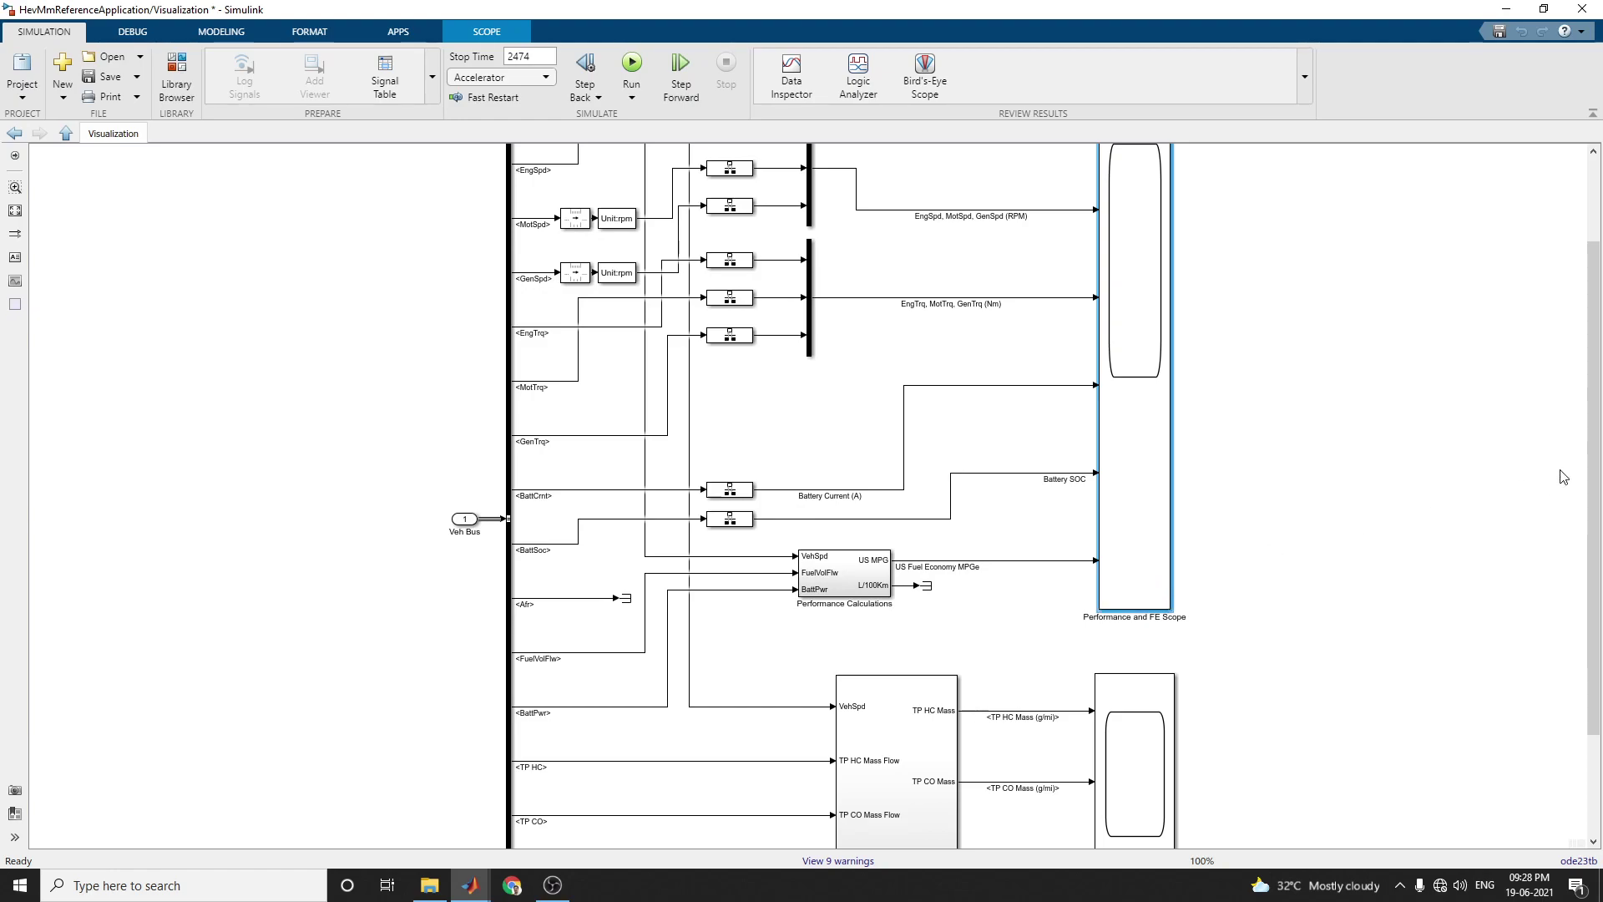
{"action": "left_click_drag", "start_coordinate": [1593, 566], "coordinate": [1553, 759]}
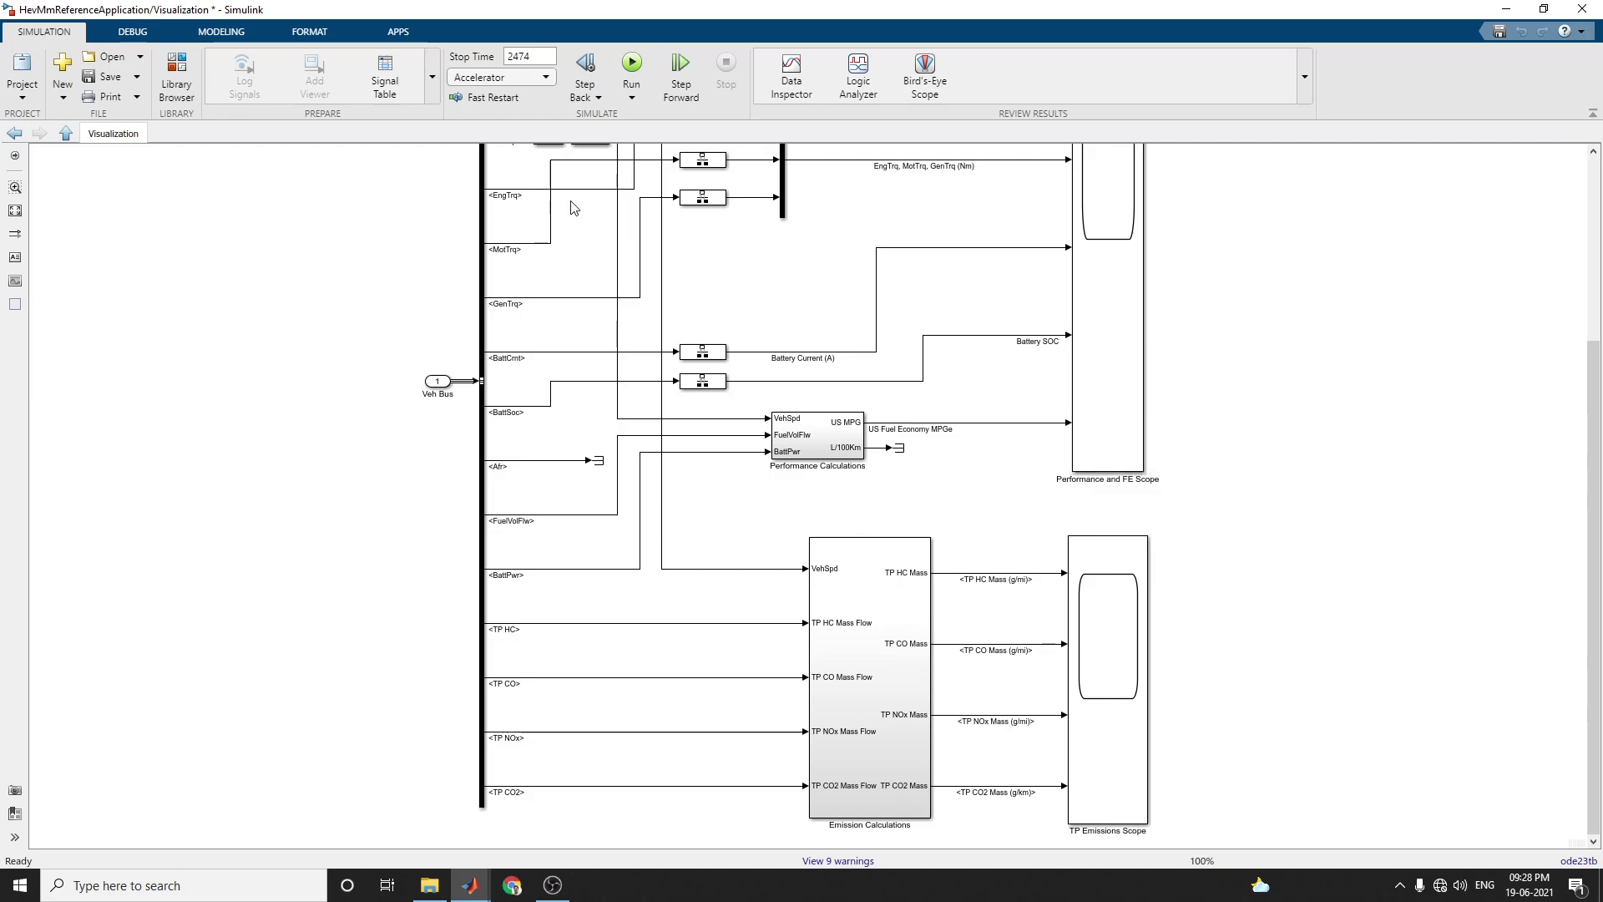
{"action": "left_click", "coordinate": [6, 135]}
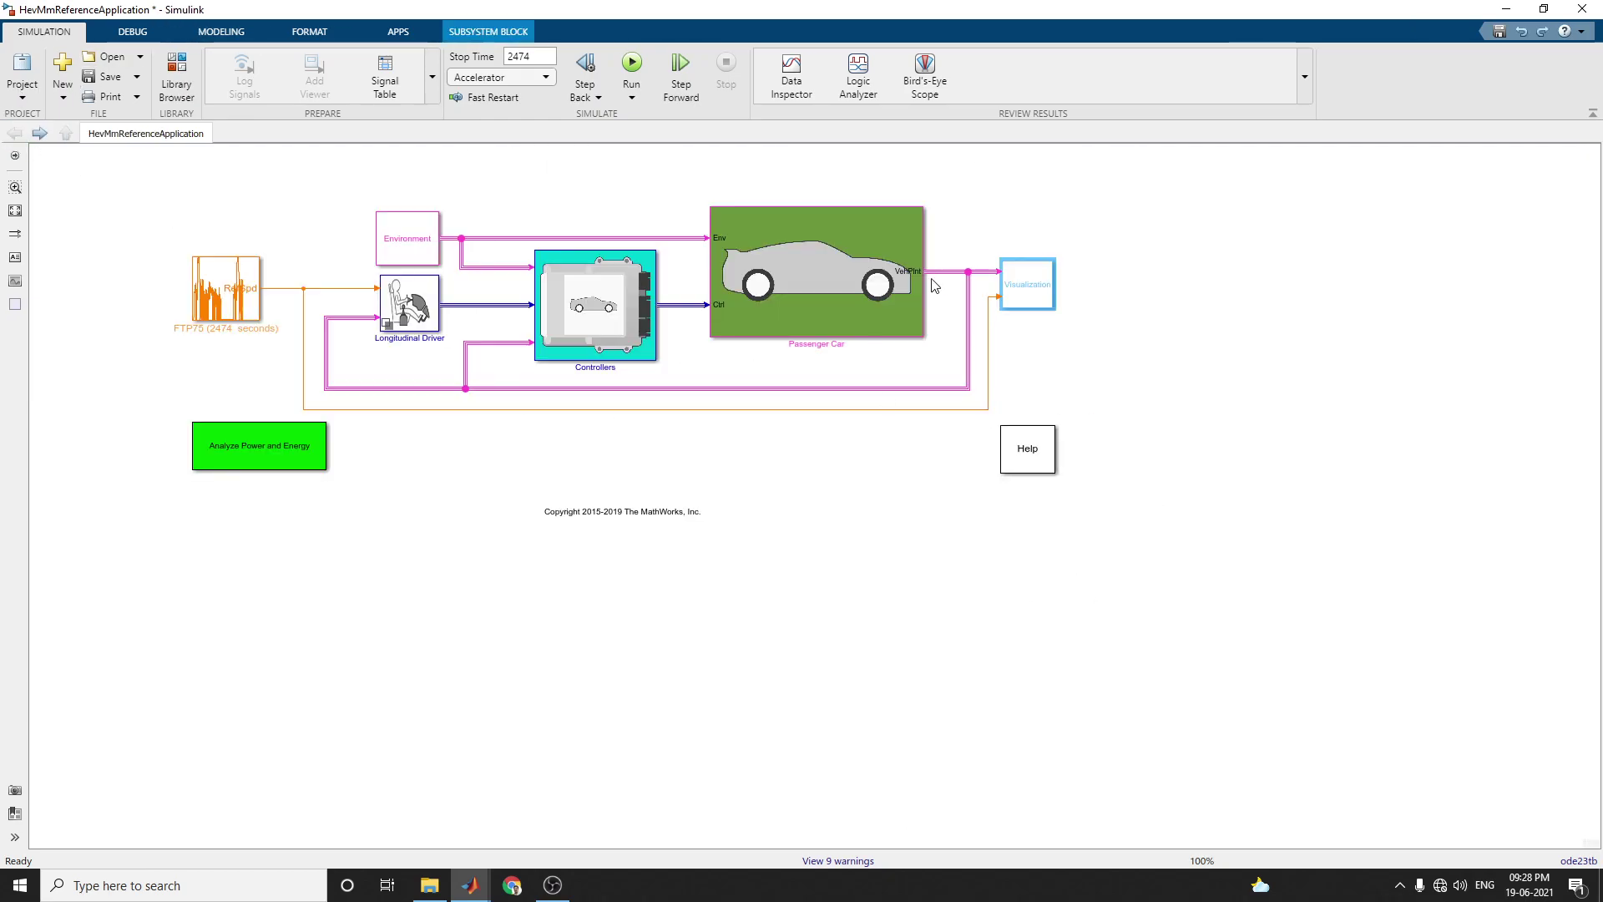
{"action": "left_click", "coordinate": [215, 462]}
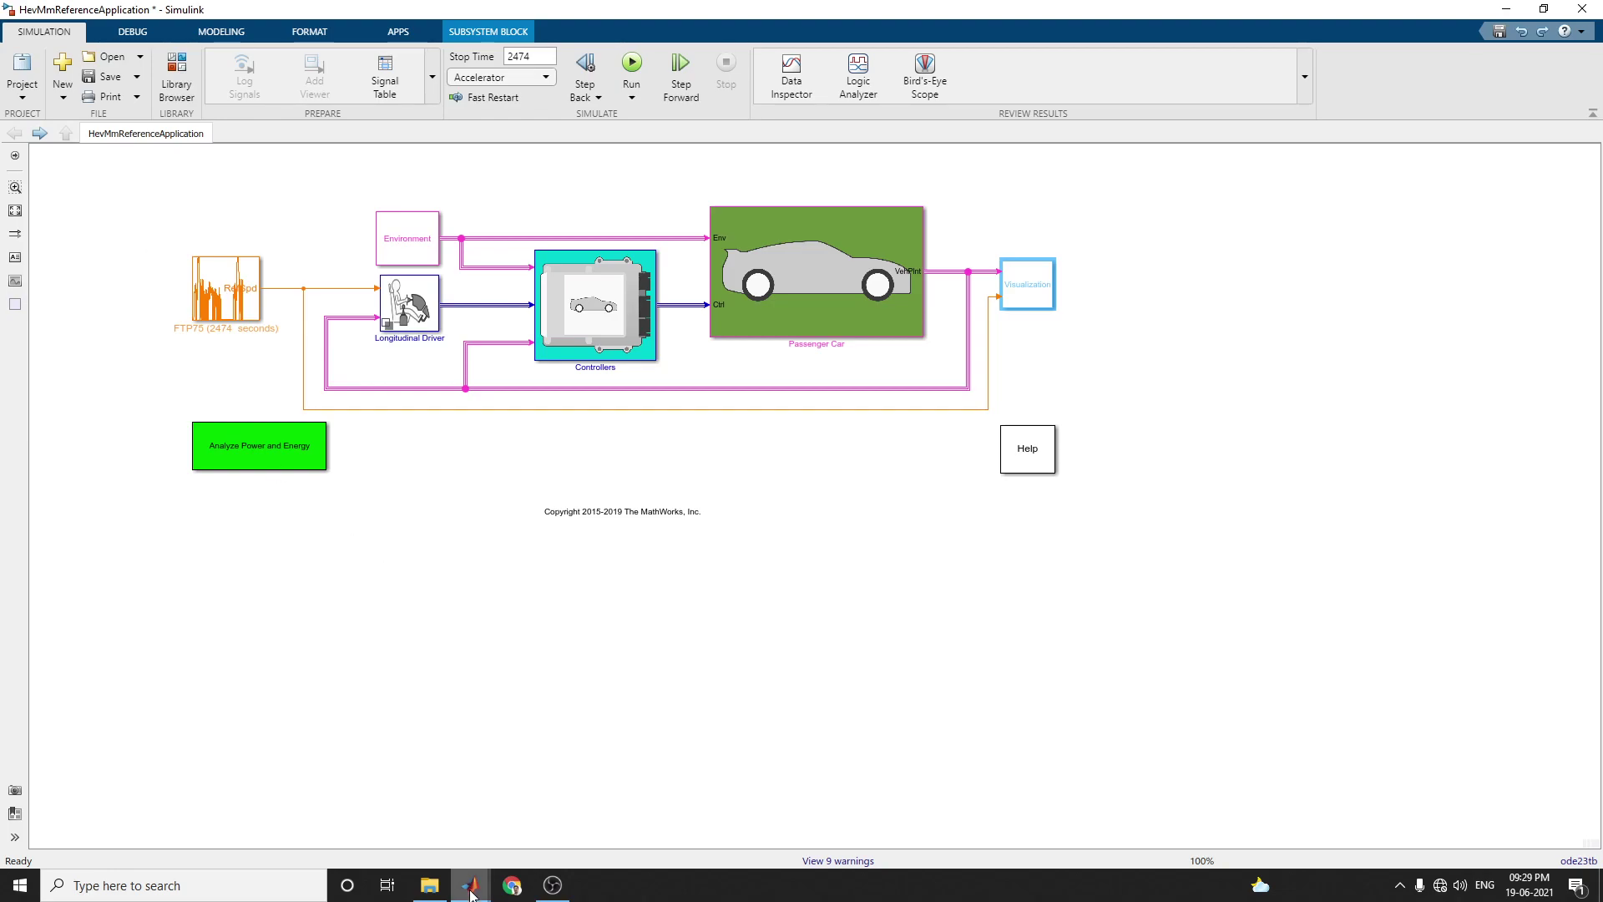
{"action": "mouse_move", "coordinate": [472, 894]}
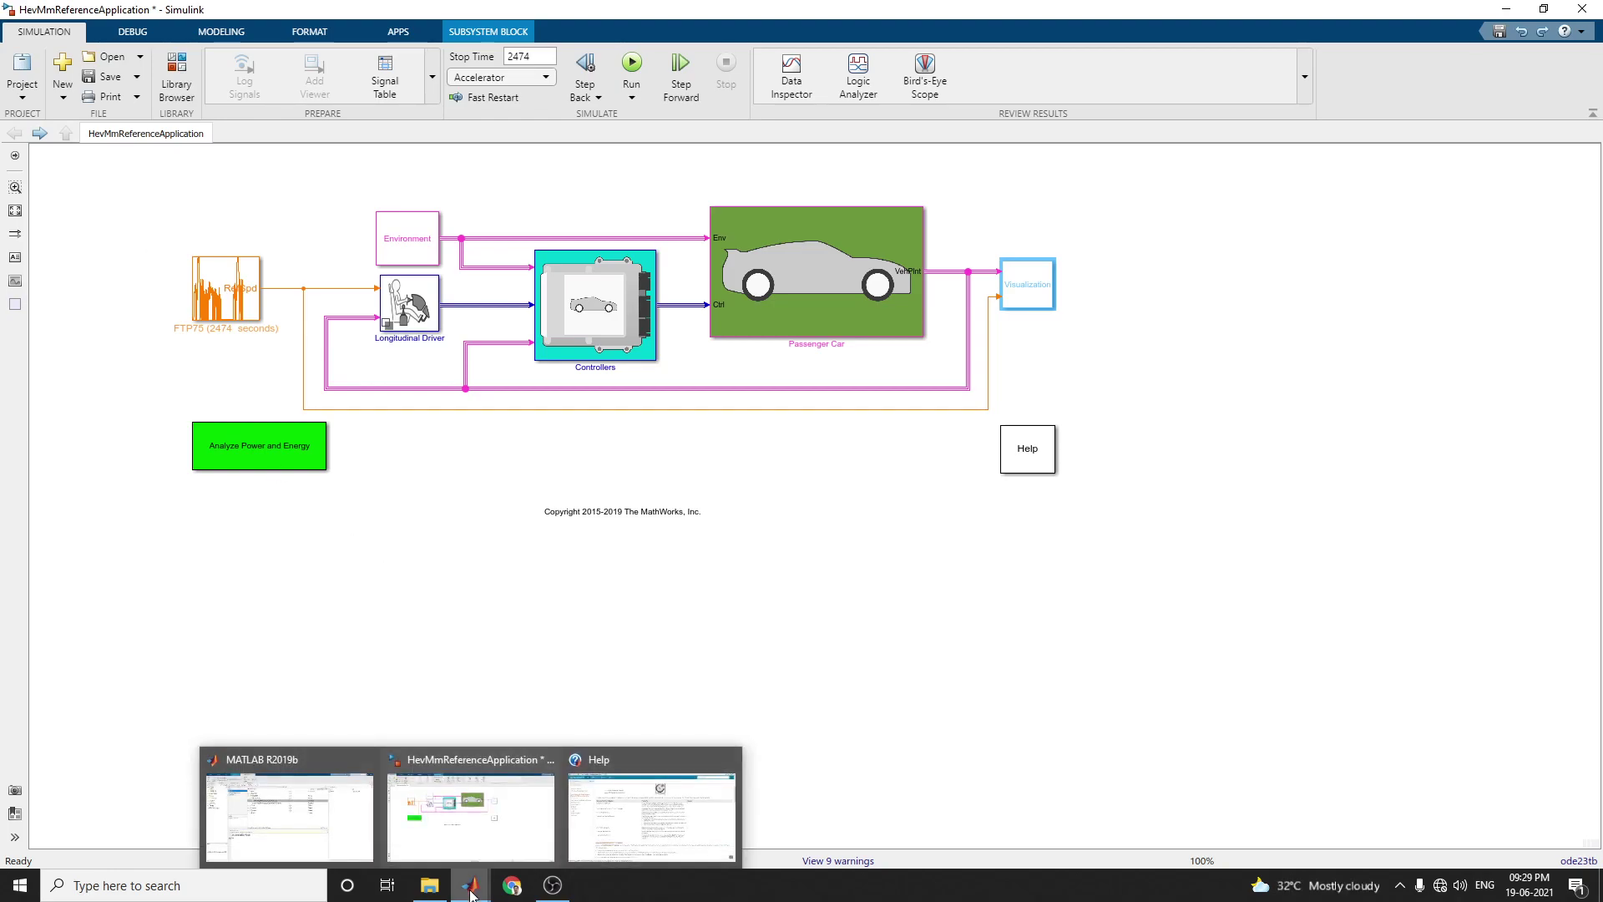
{"action": "left_click", "coordinate": [485, 849]}
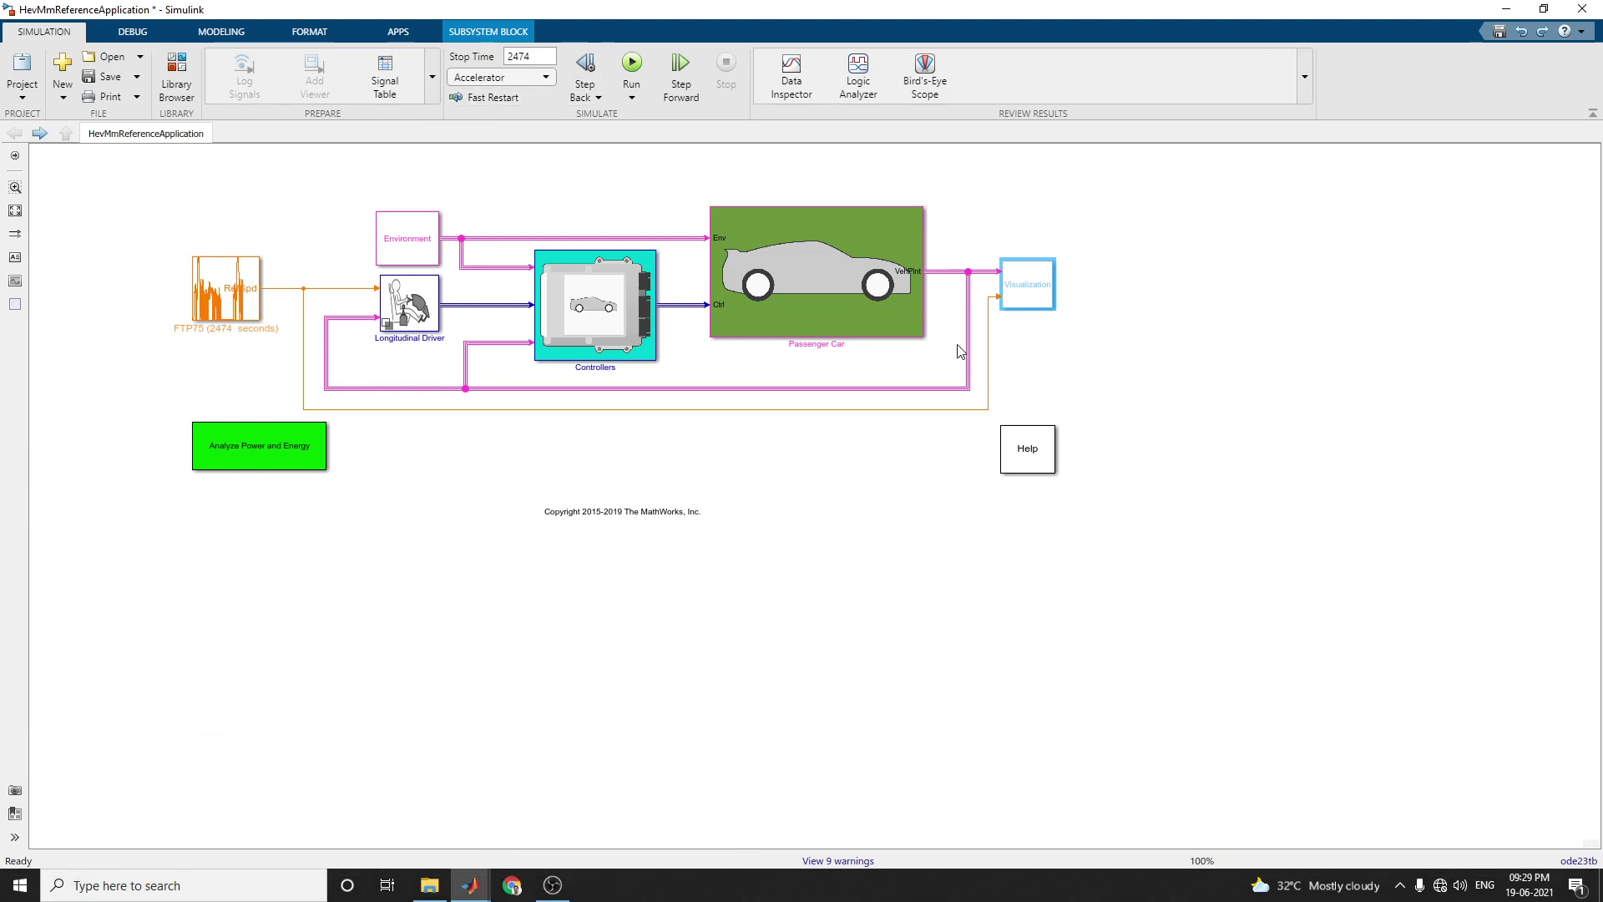
Run the FTP75 simulation, enlarging and repositioning the Performance and FE Scope window
{"action": "left_click", "coordinate": [633, 67]}
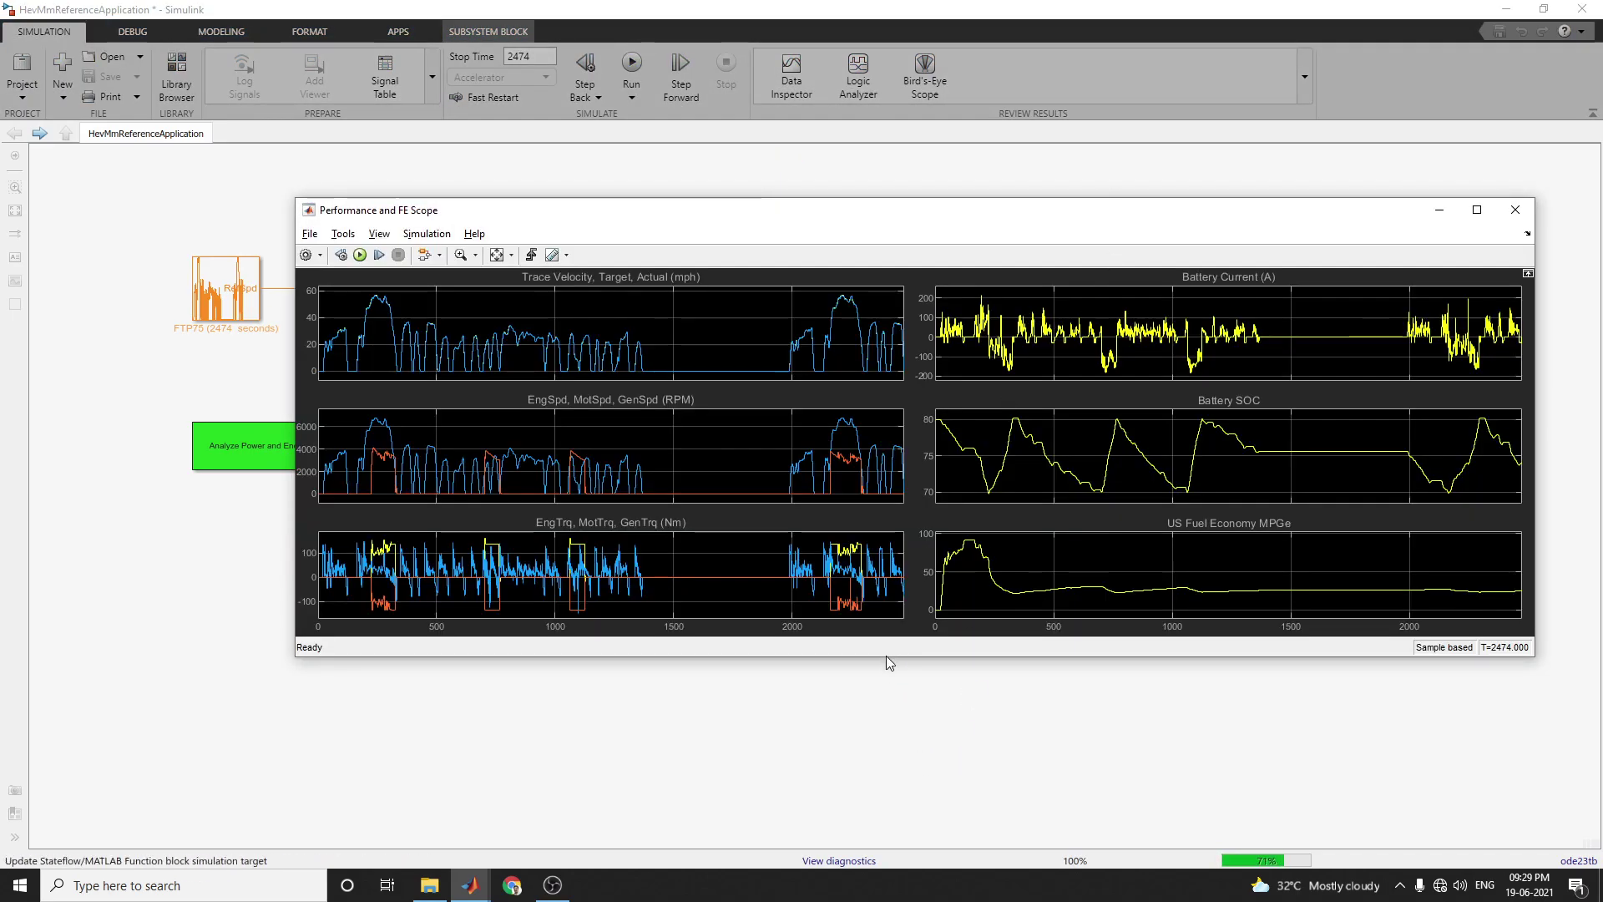
{"action": "left_click_drag", "start_coordinate": [885, 656], "coordinate": [860, 808]}
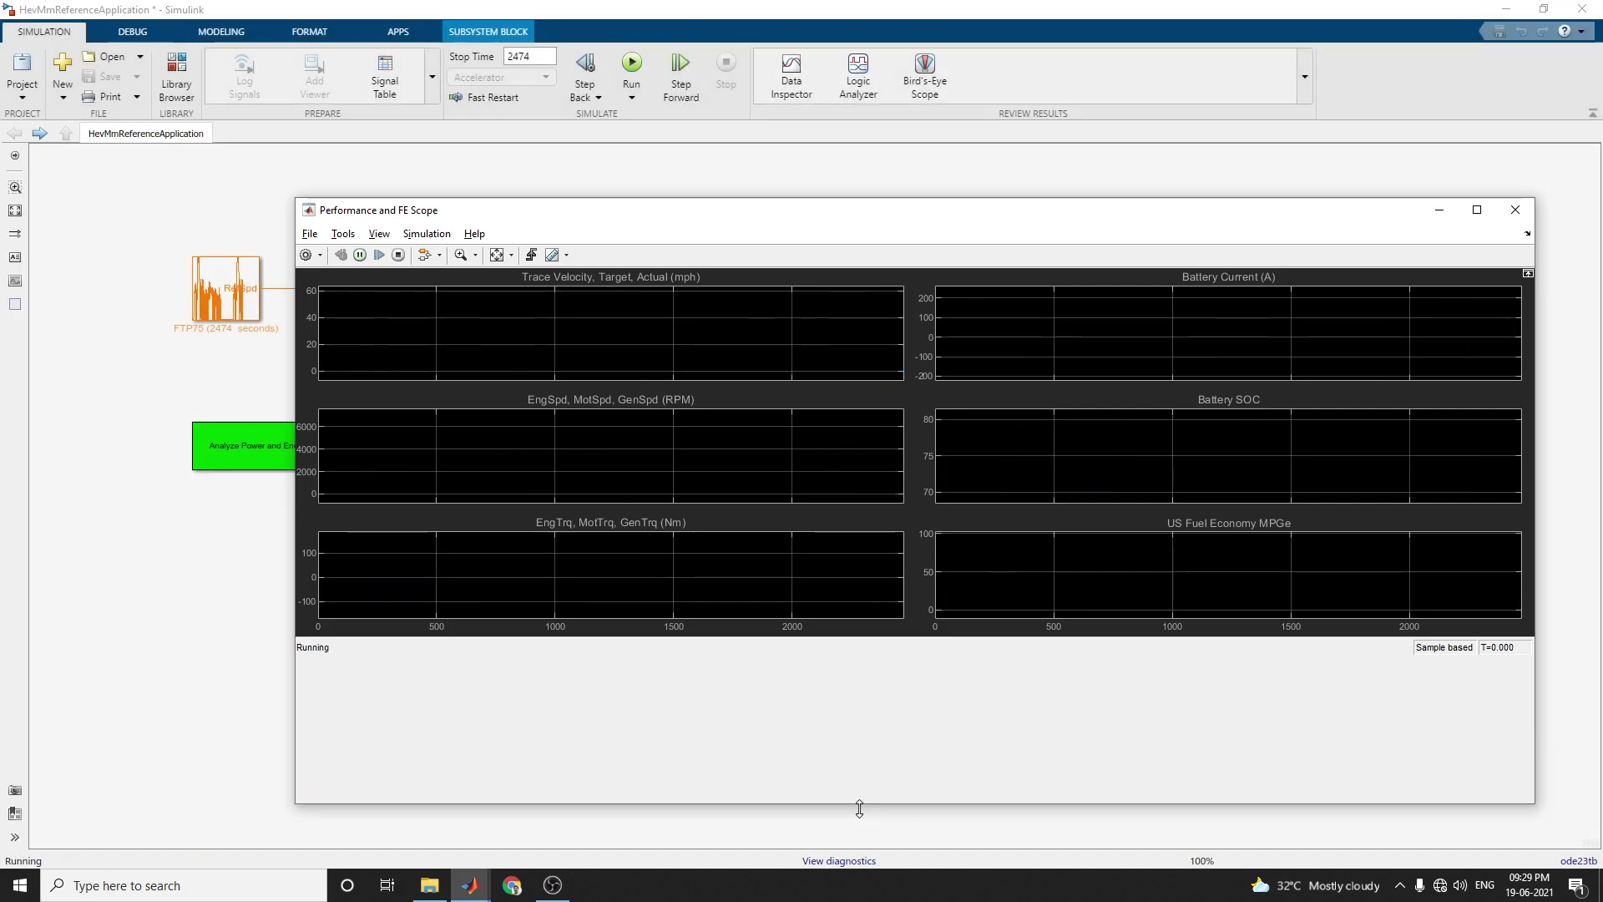
{"action": "left_click_drag", "start_coordinate": [573, 216], "coordinate": [457, 85]}
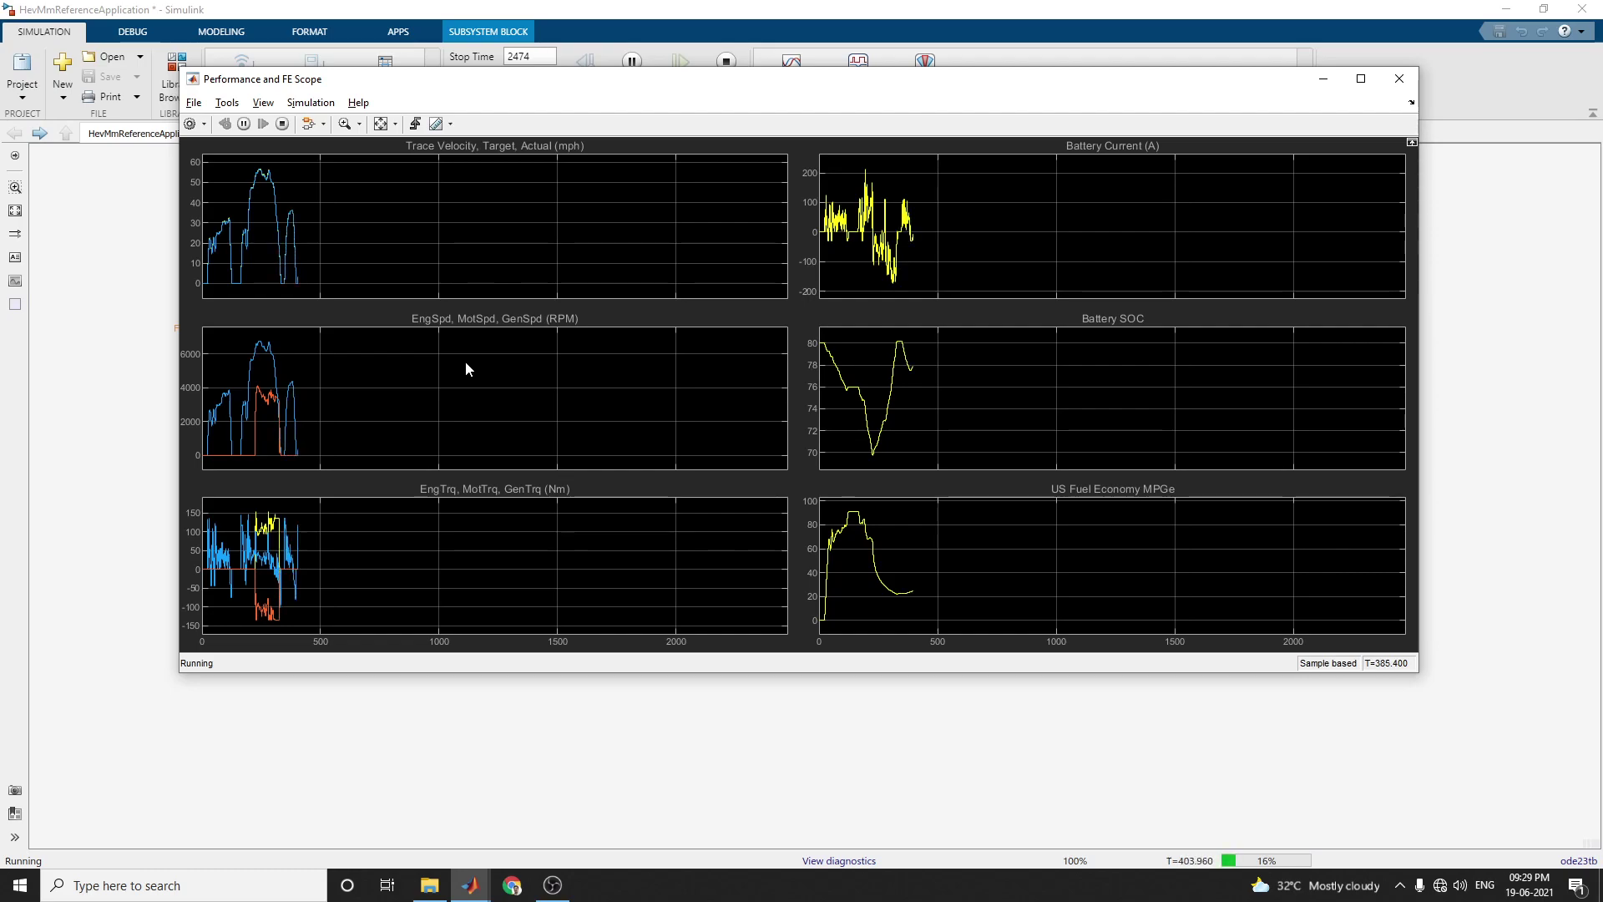
Check the Help documentation page, then return to the Simulink model window
{"action": "left_click", "coordinate": [470, 883]}
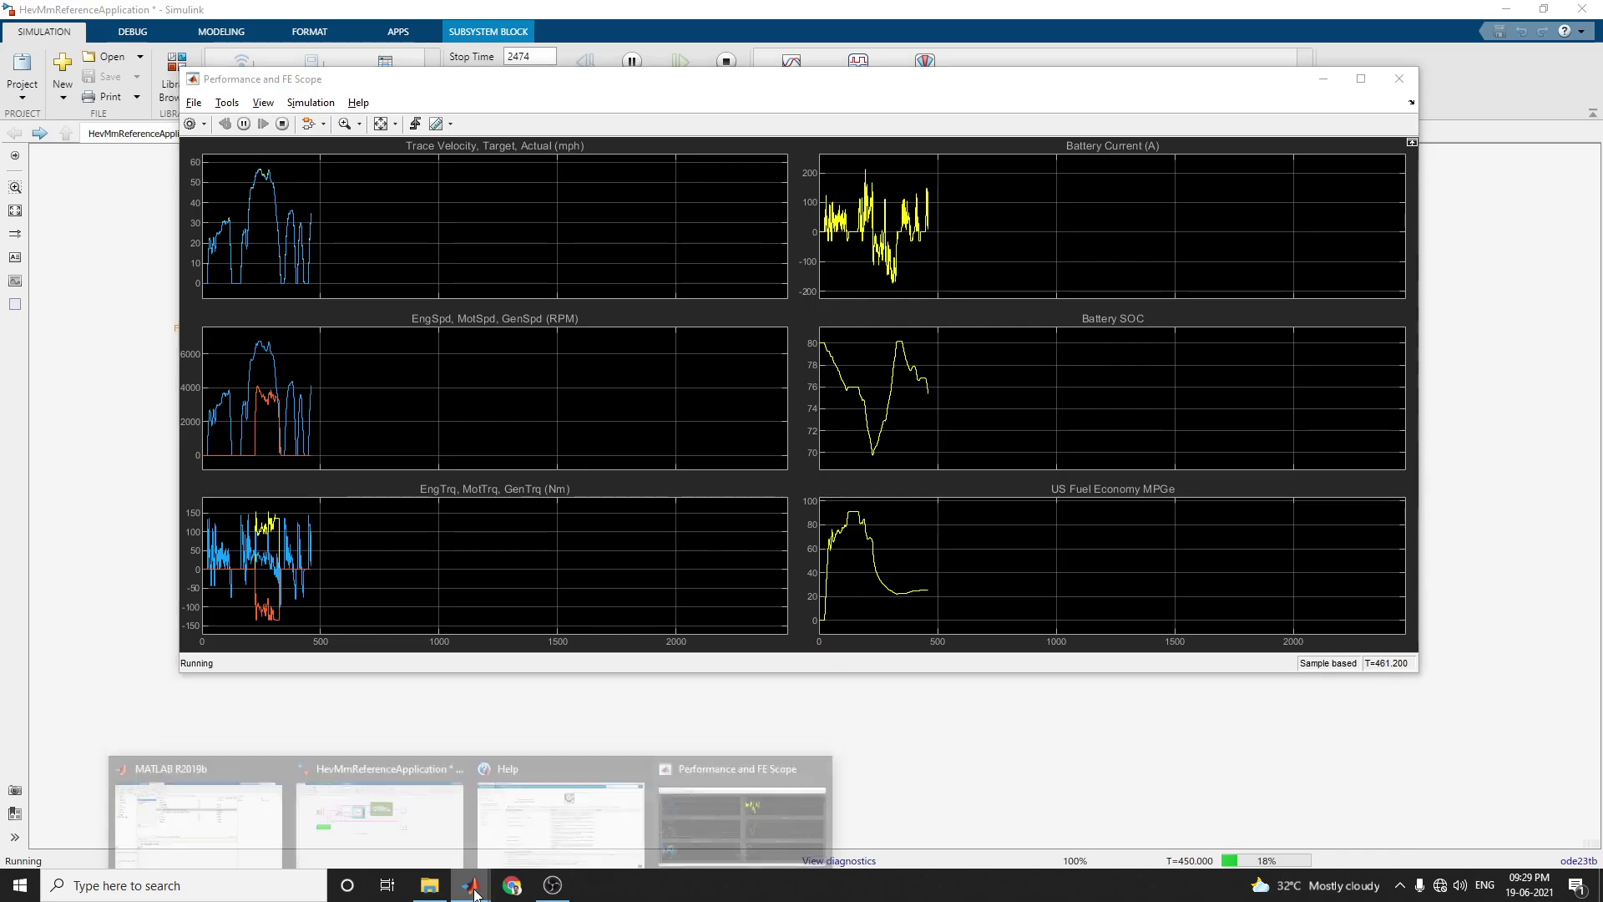
{"action": "left_click", "coordinate": [561, 826]}
{"action": "left_click", "coordinate": [470, 885]}
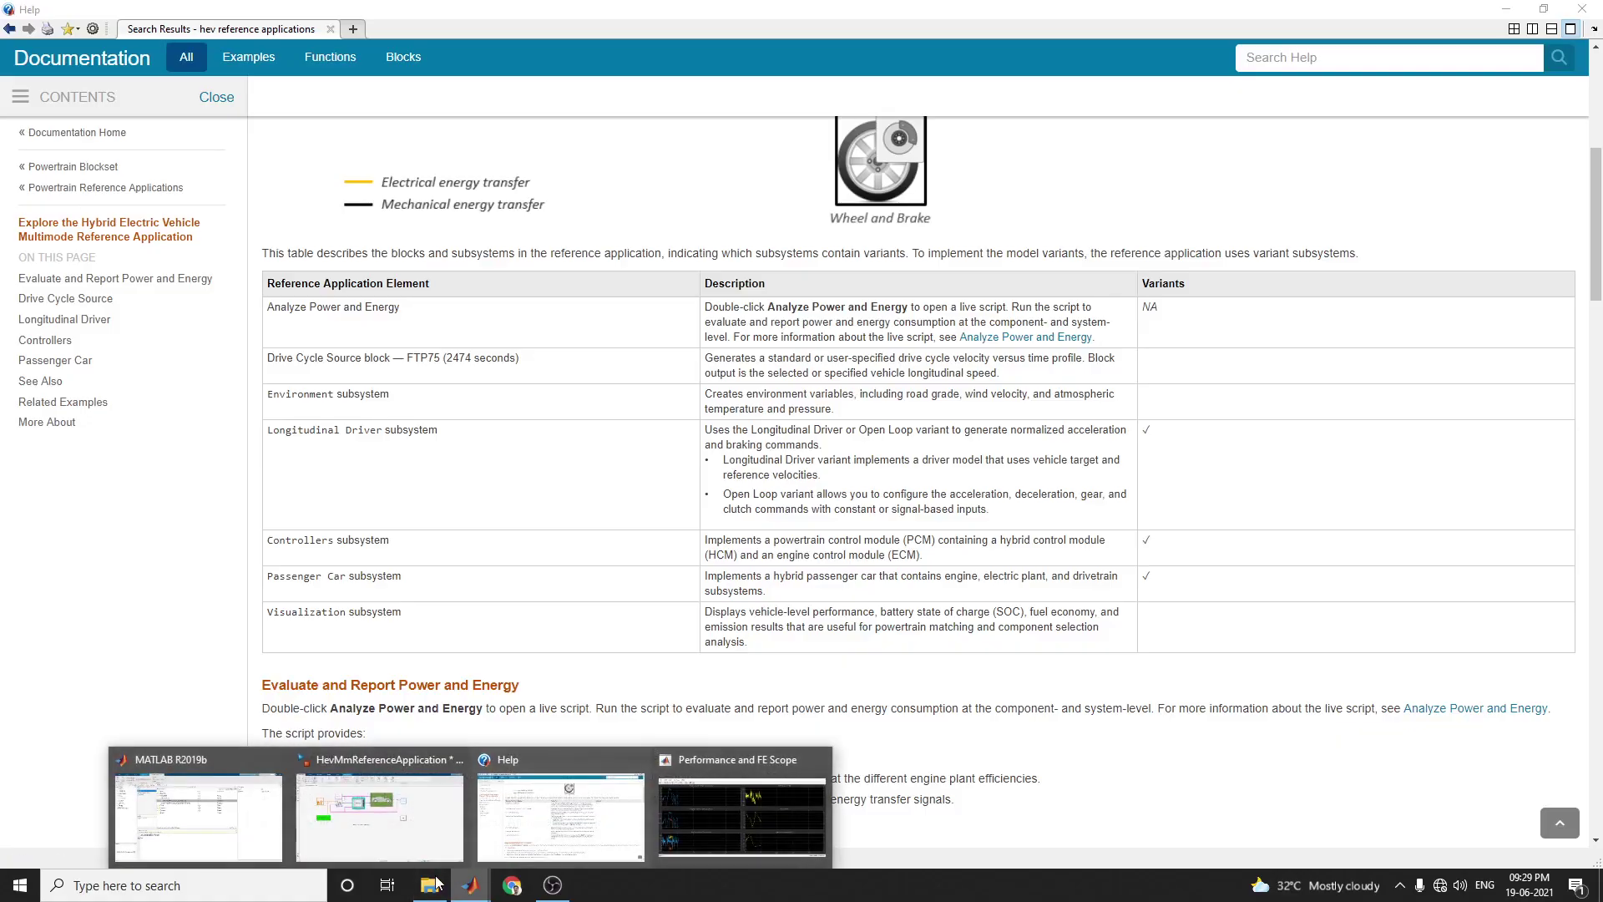
{"action": "left_click", "coordinate": [334, 842]}
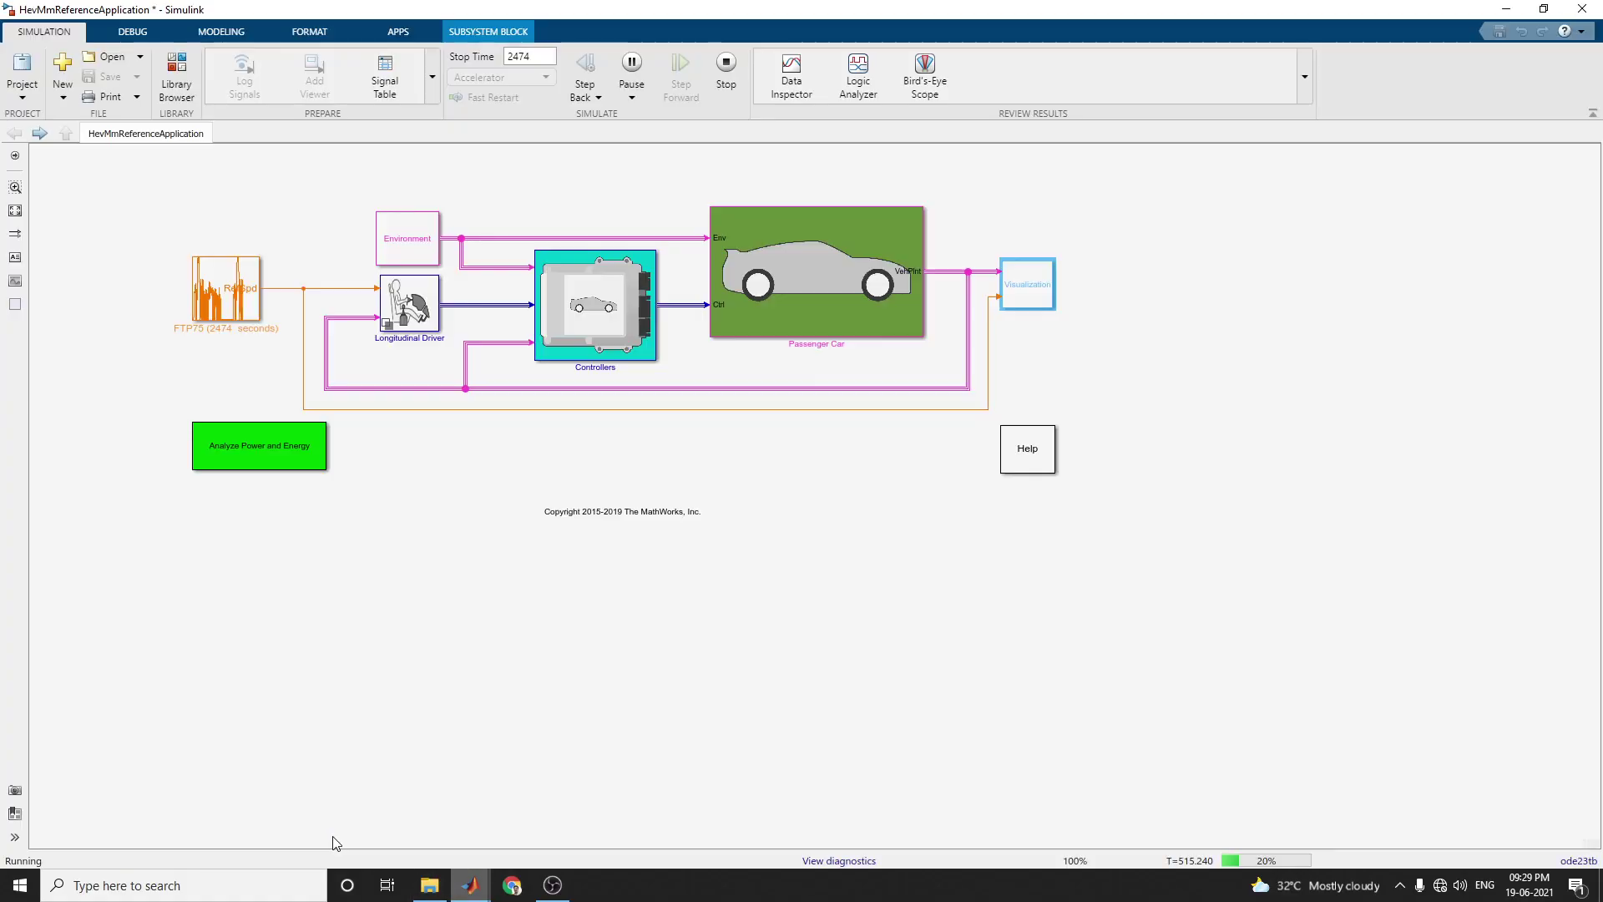
Open the TP Emissions Scope from Visualization, tile it beside Performance and FE, and autoscale its axes
{"action": "double_click", "coordinate": [1026, 293]}
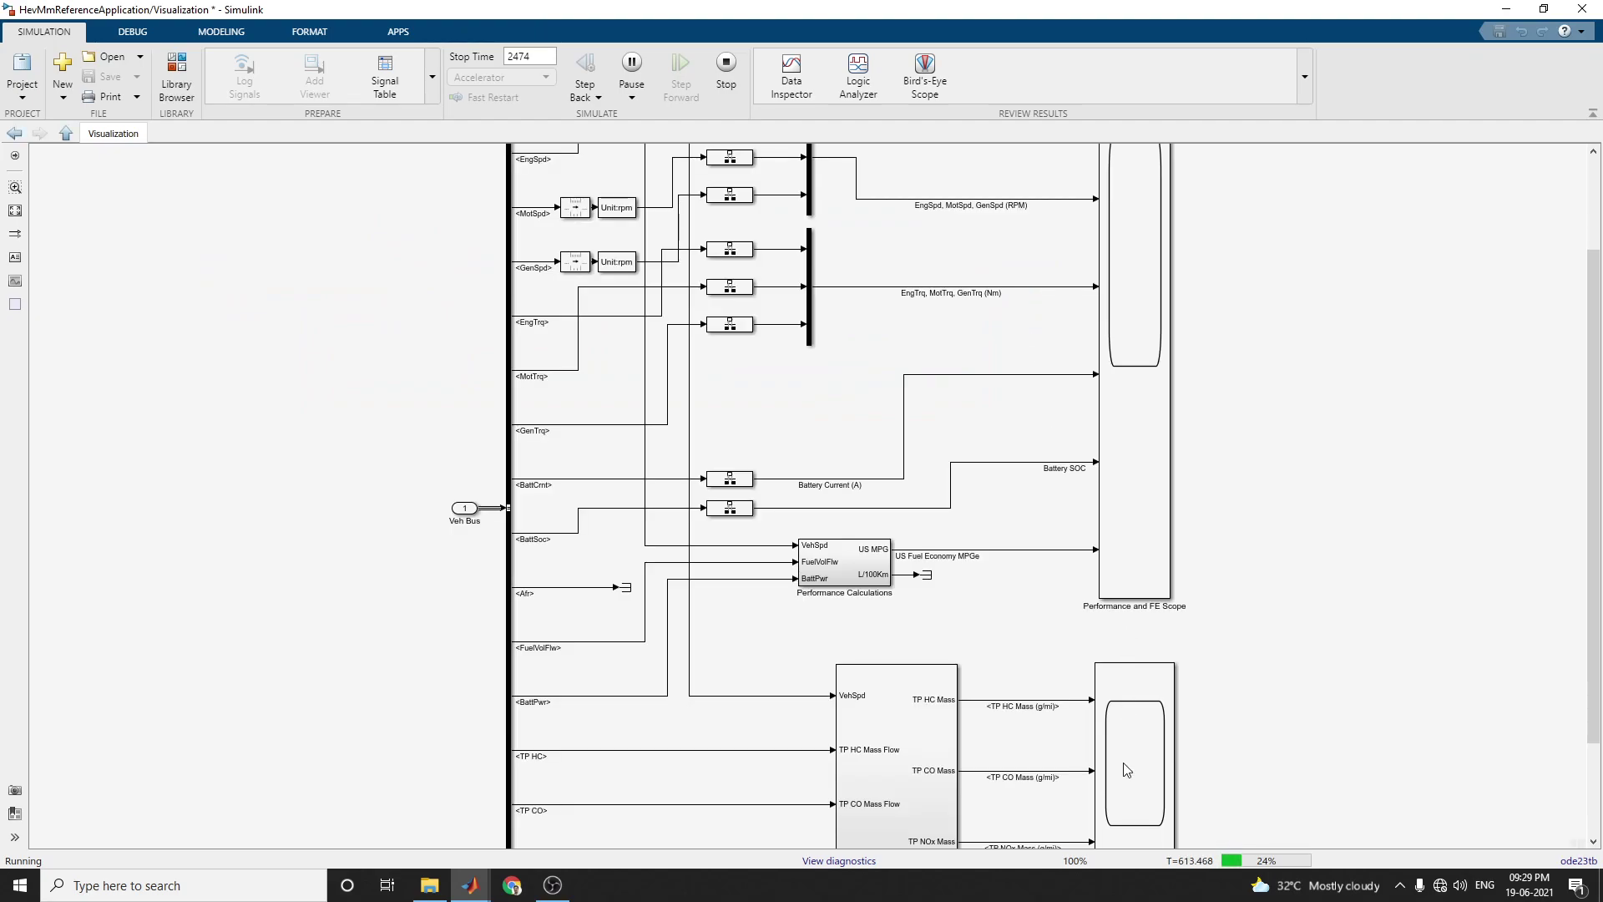
{"action": "double_click", "coordinate": [1128, 770]}
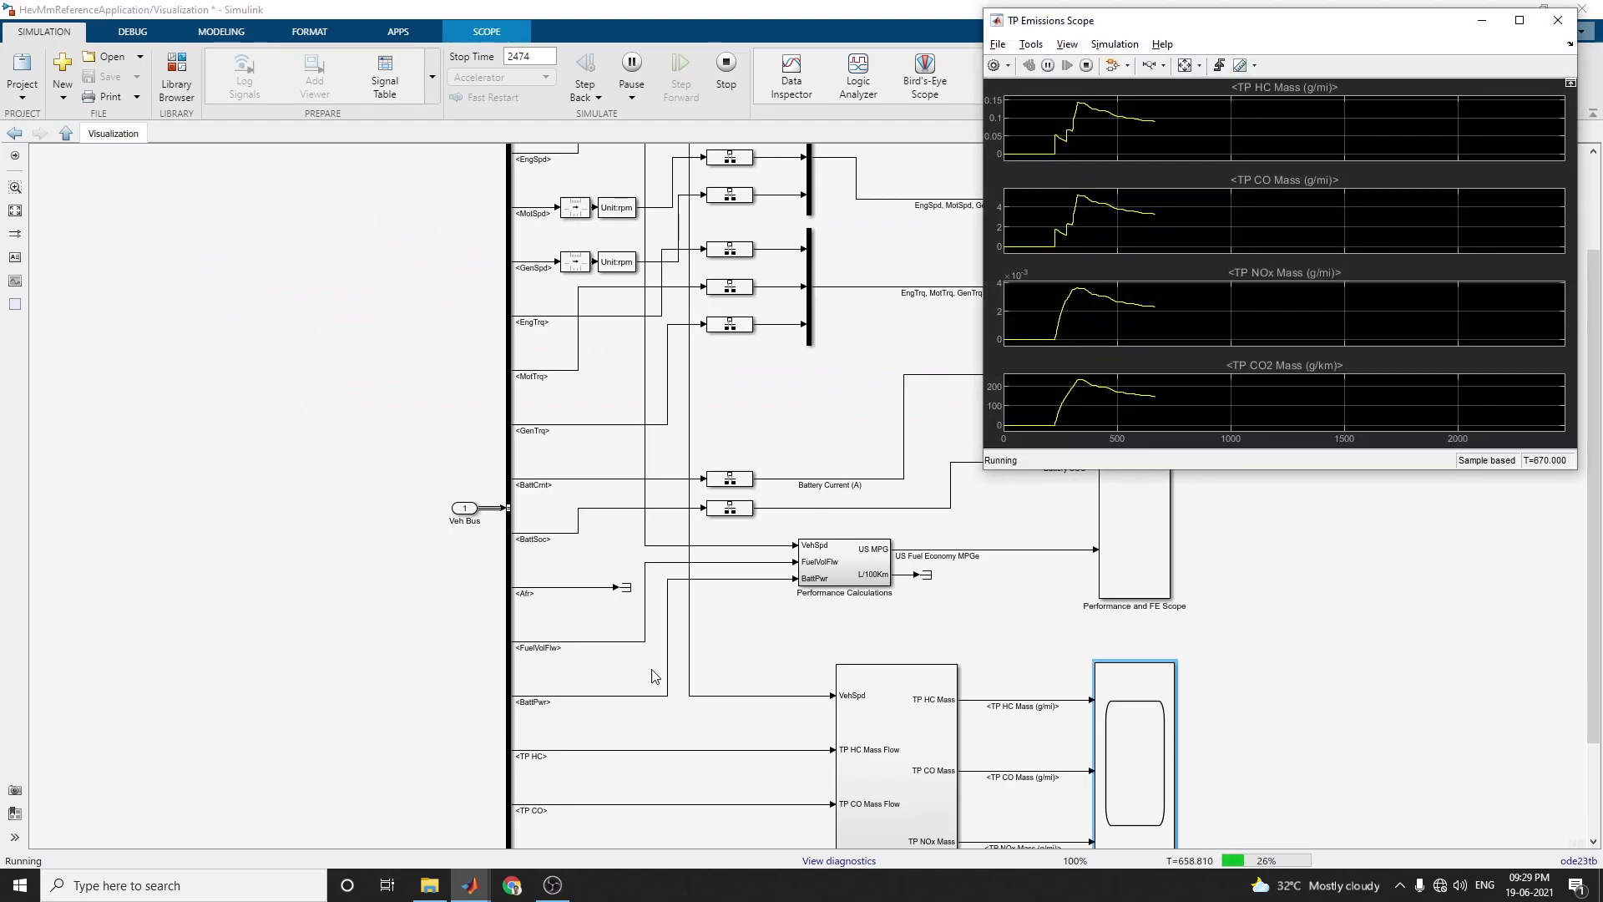
{"action": "mouse_move", "coordinate": [470, 885]}
{"action": "left_click", "coordinate": [670, 821]}
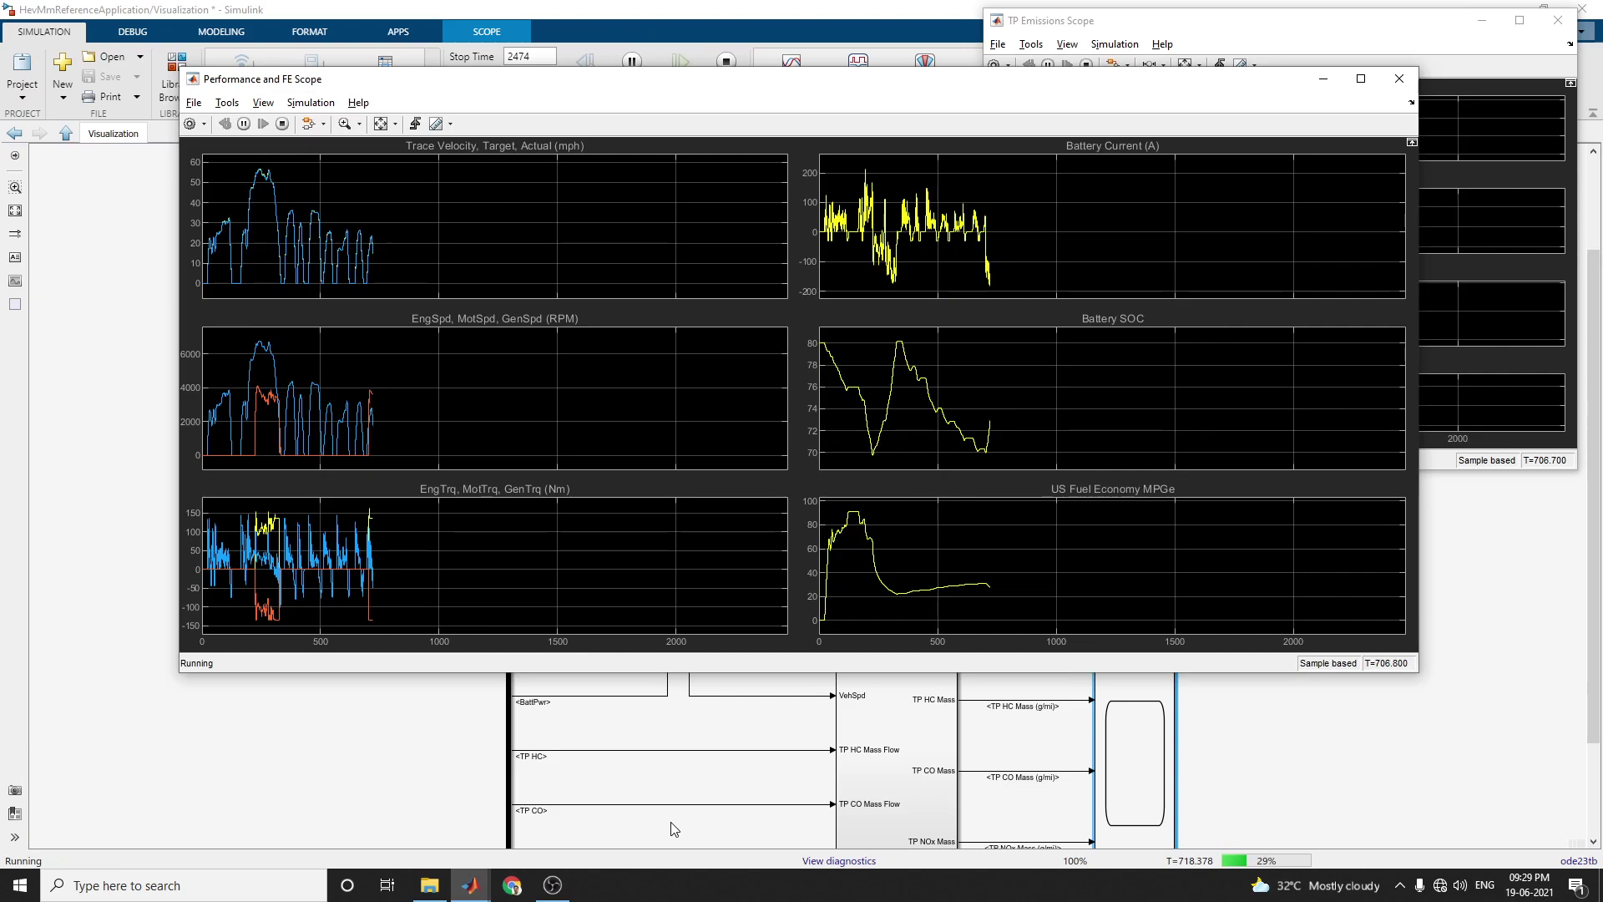
{"action": "left_click_drag", "start_coordinate": [762, 94], "coordinate": [694, 210]}
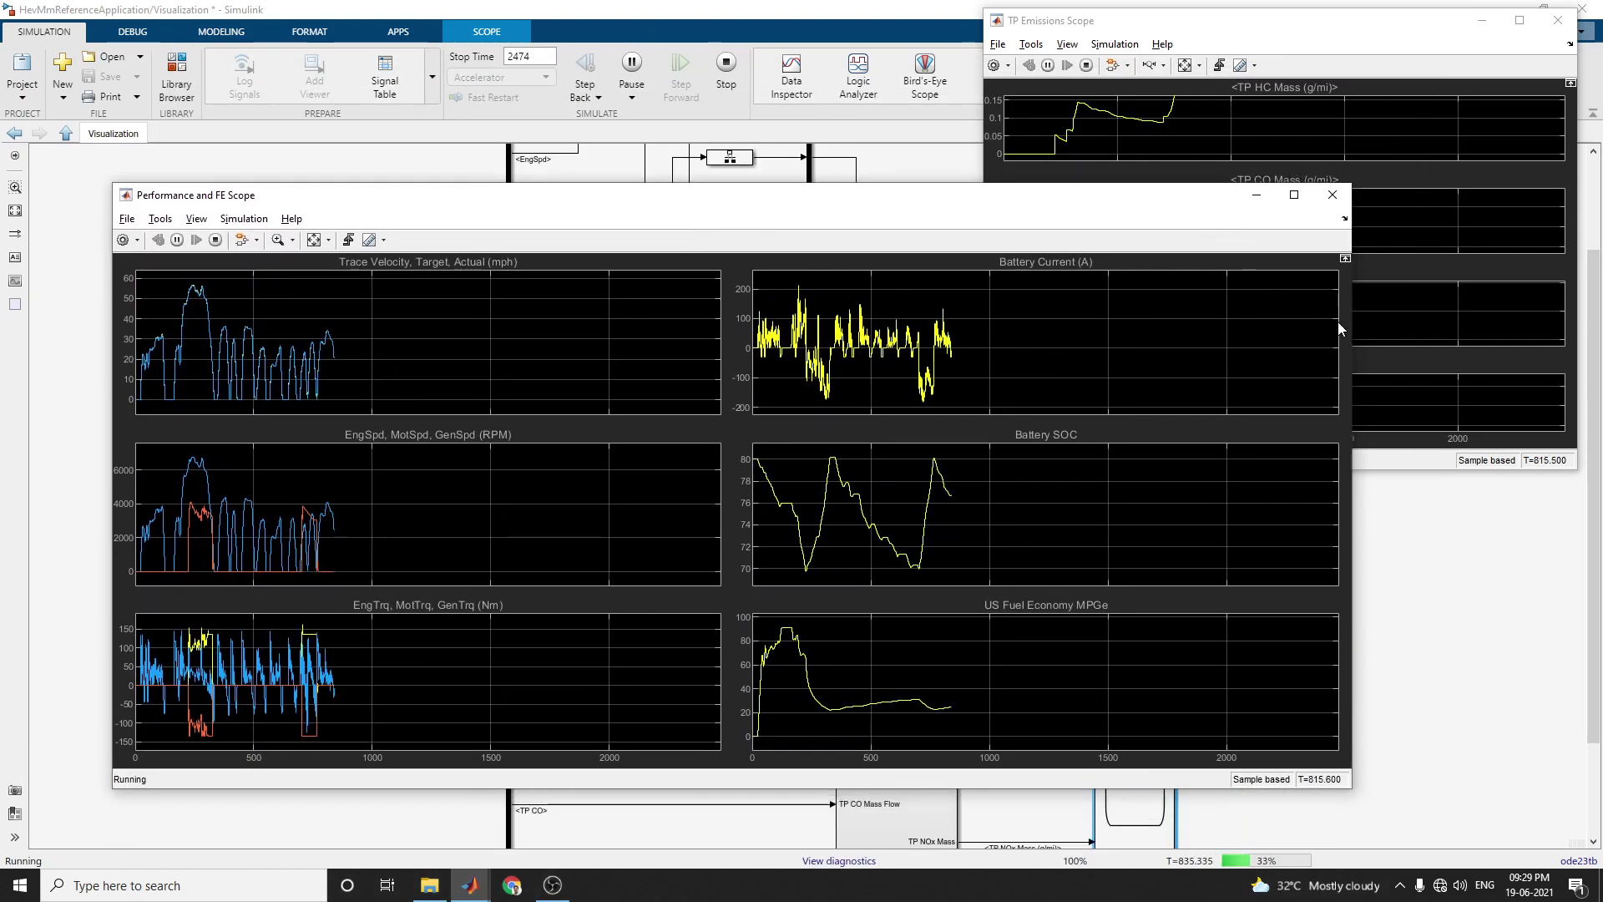
{"action": "left_click_drag", "start_coordinate": [1351, 310], "coordinate": [935, 318]}
{"action": "left_click_drag", "start_coordinate": [1208, 470], "coordinate": [1206, 823]}
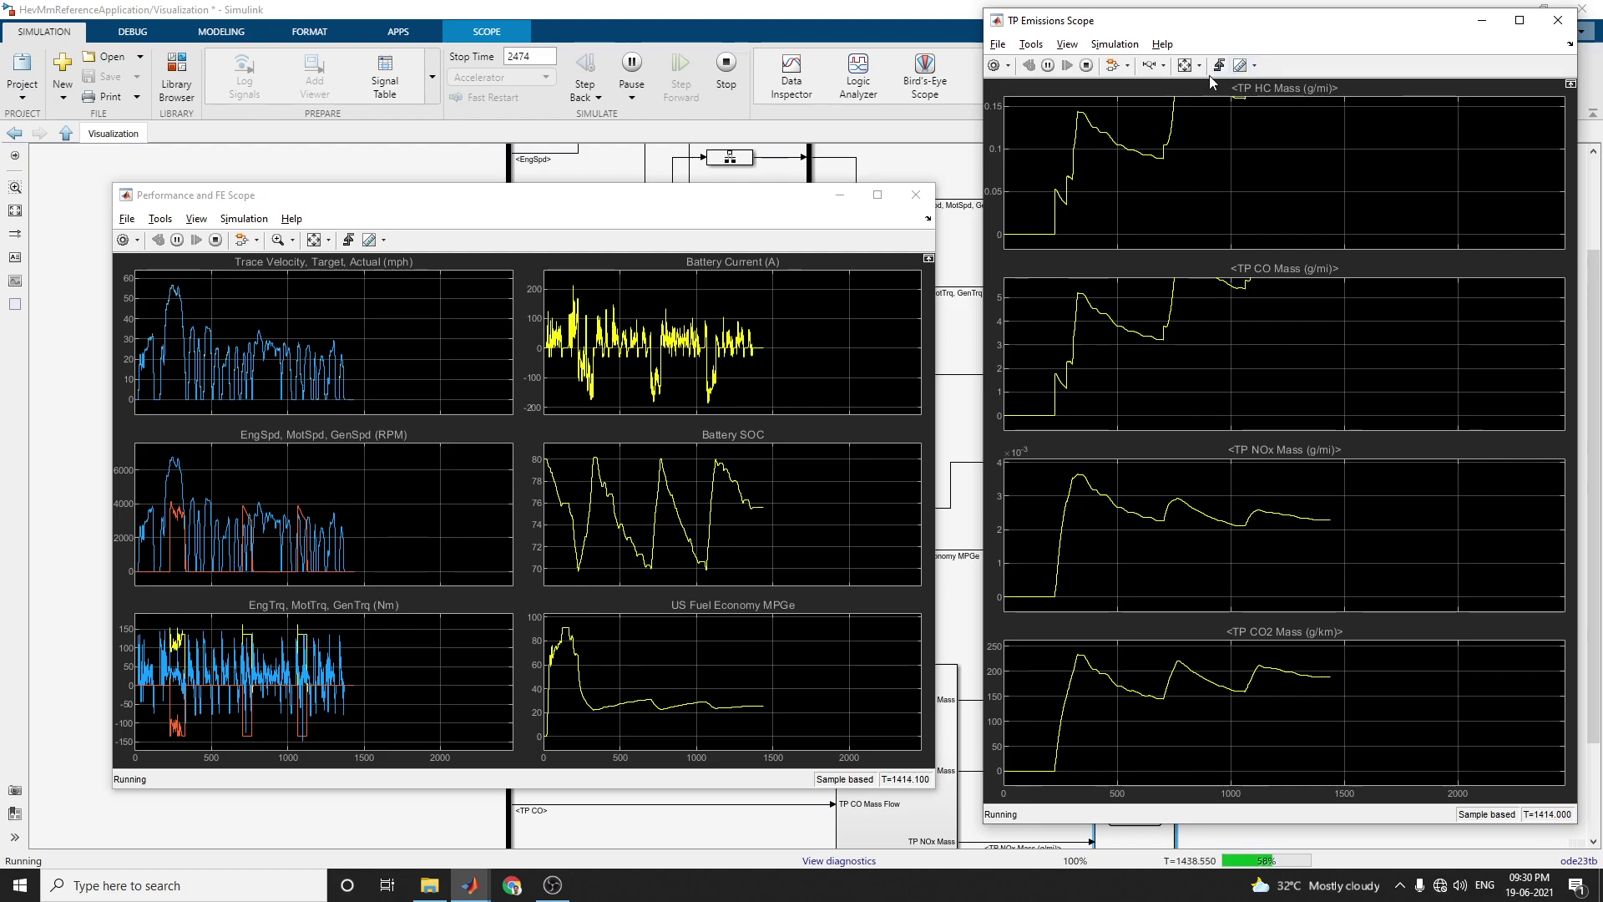
{"action": "left_click", "coordinate": [1185, 65]}
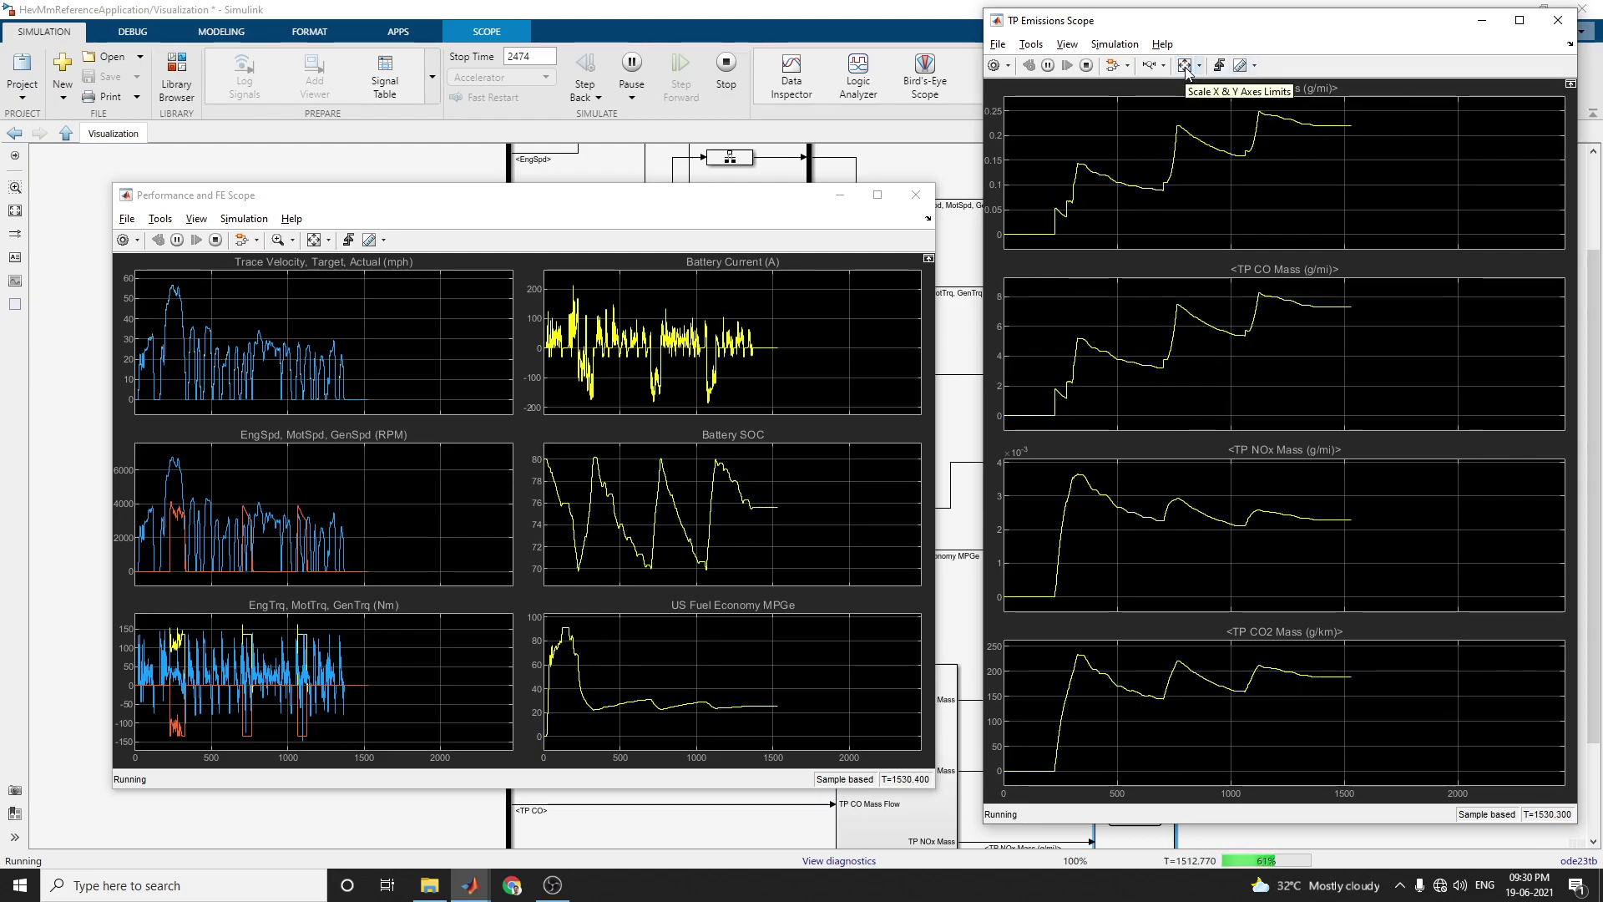